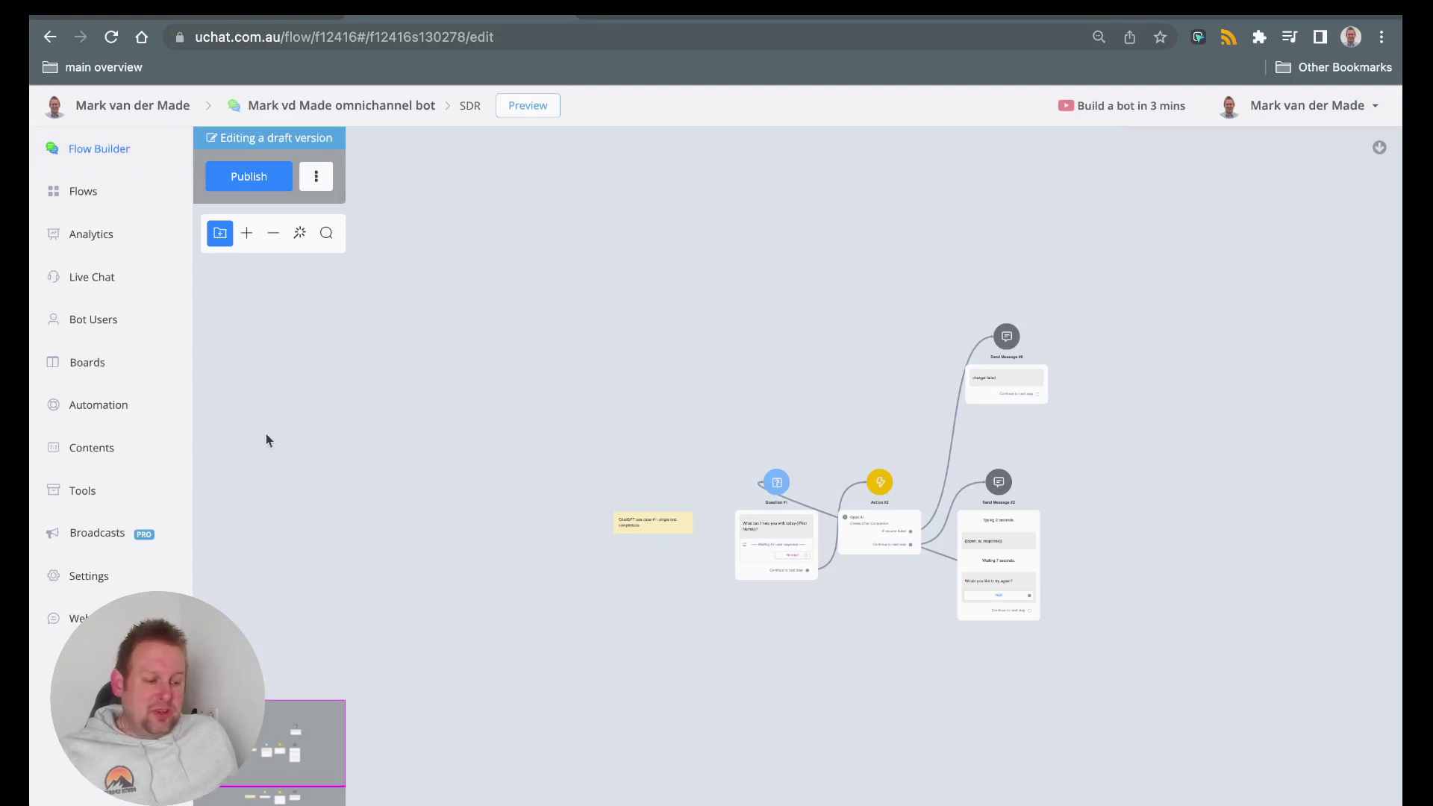
# Make Question #1 save the user's reply to the Question field
pyautogui.scroll(10, 626, 484)
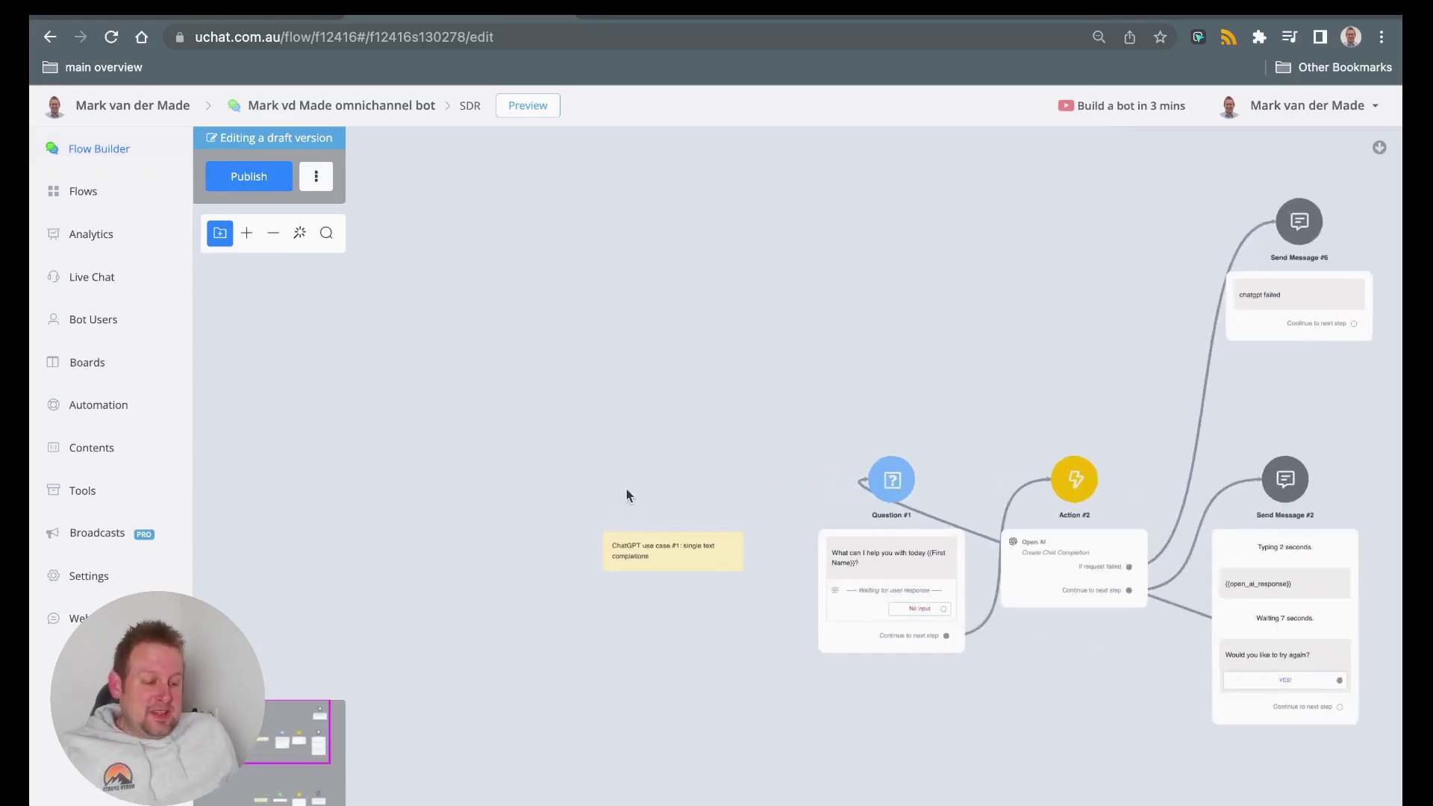
pyautogui.moveTo(835, 503); pyautogui.dragTo(653, 252)
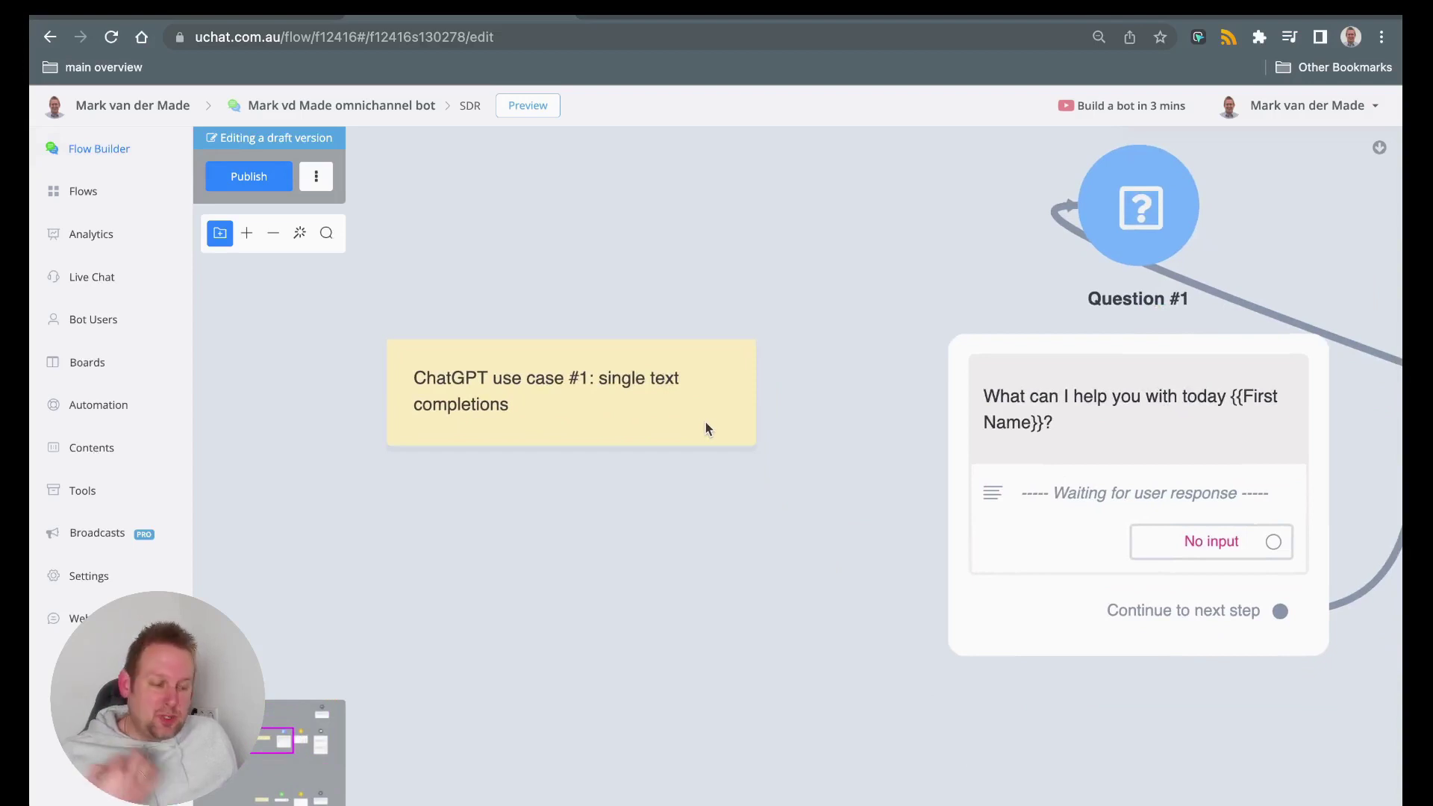
pyautogui.moveTo(723, 602); pyautogui.dragTo(288, 592)
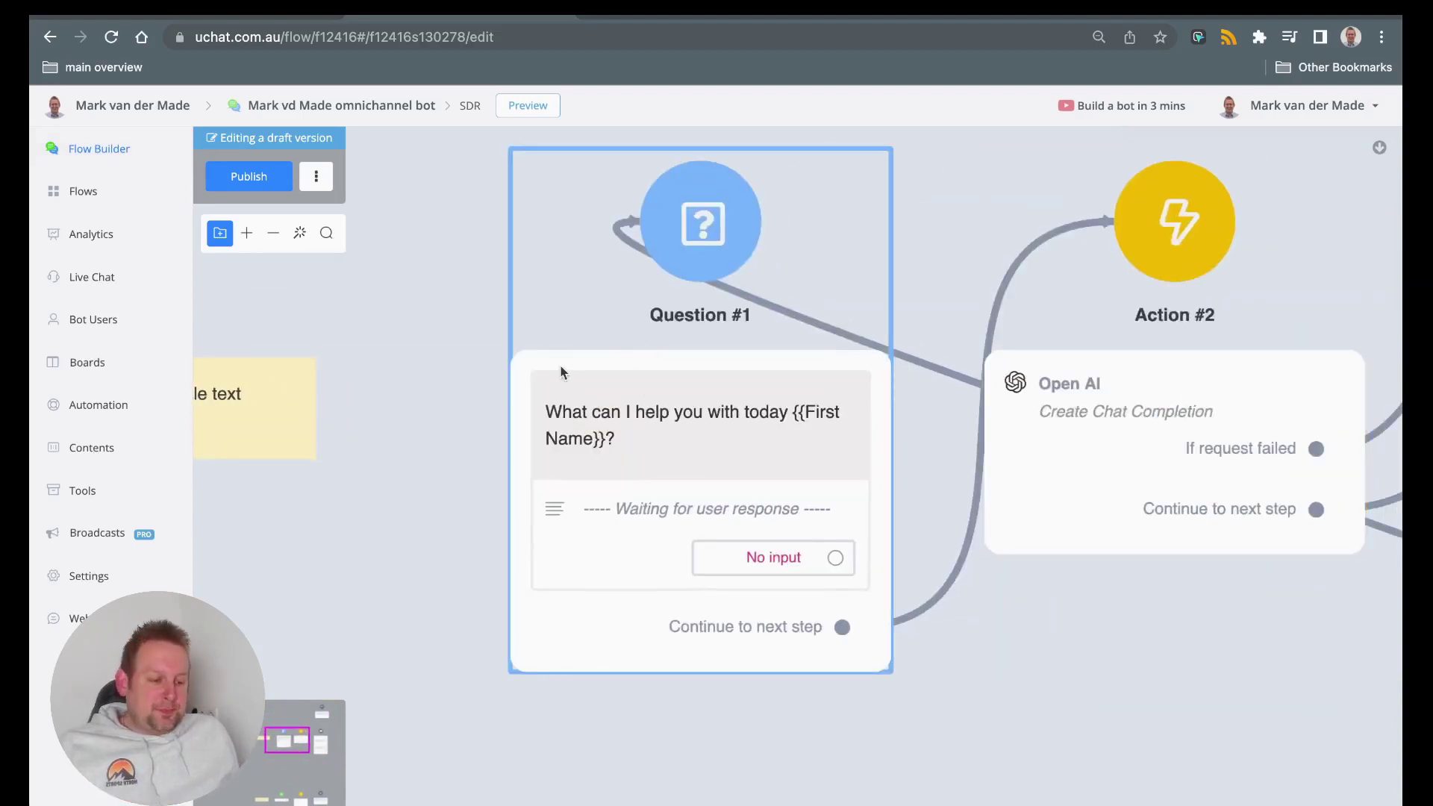
pyautogui.scroll(-3, 561, 371)
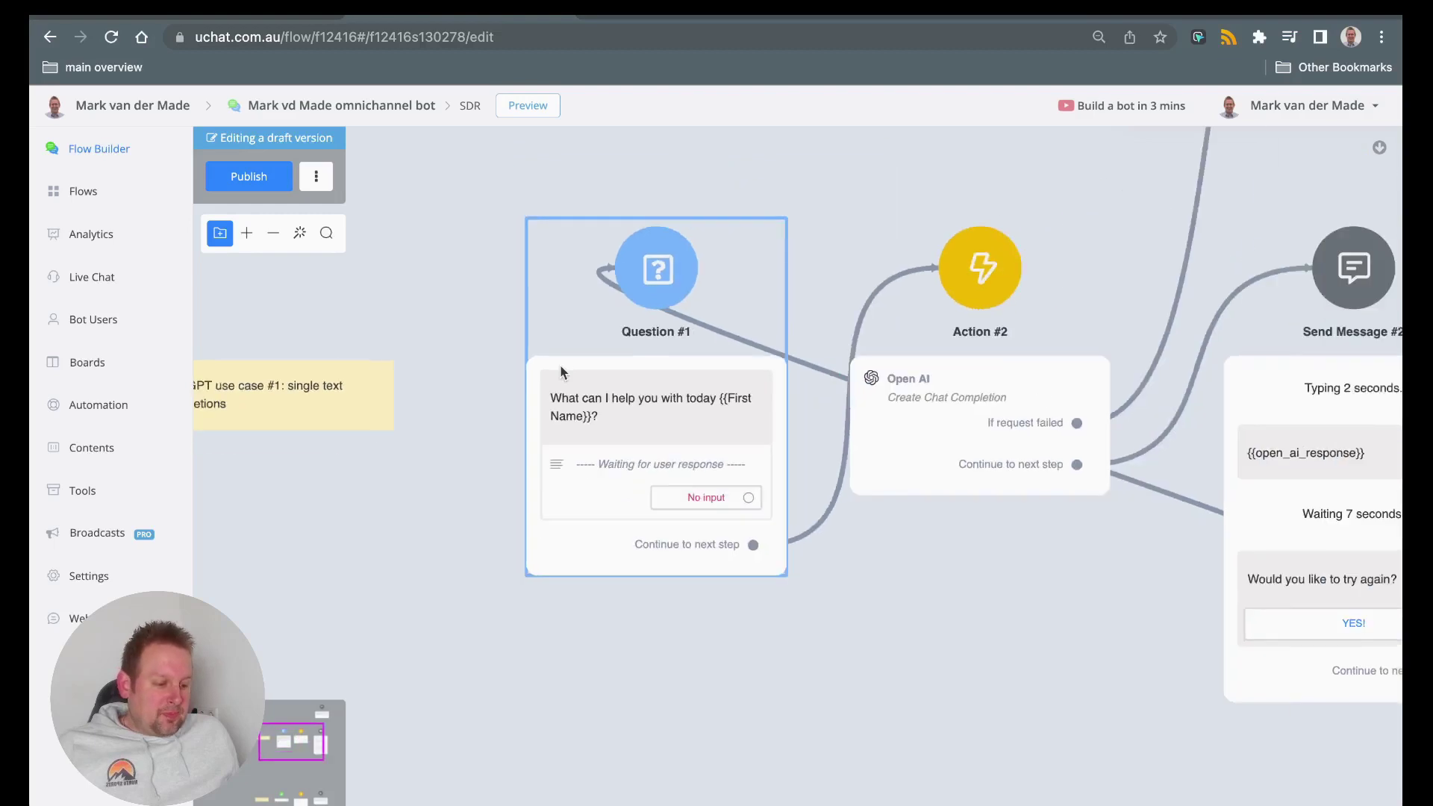
pyautogui.click(565, 446)
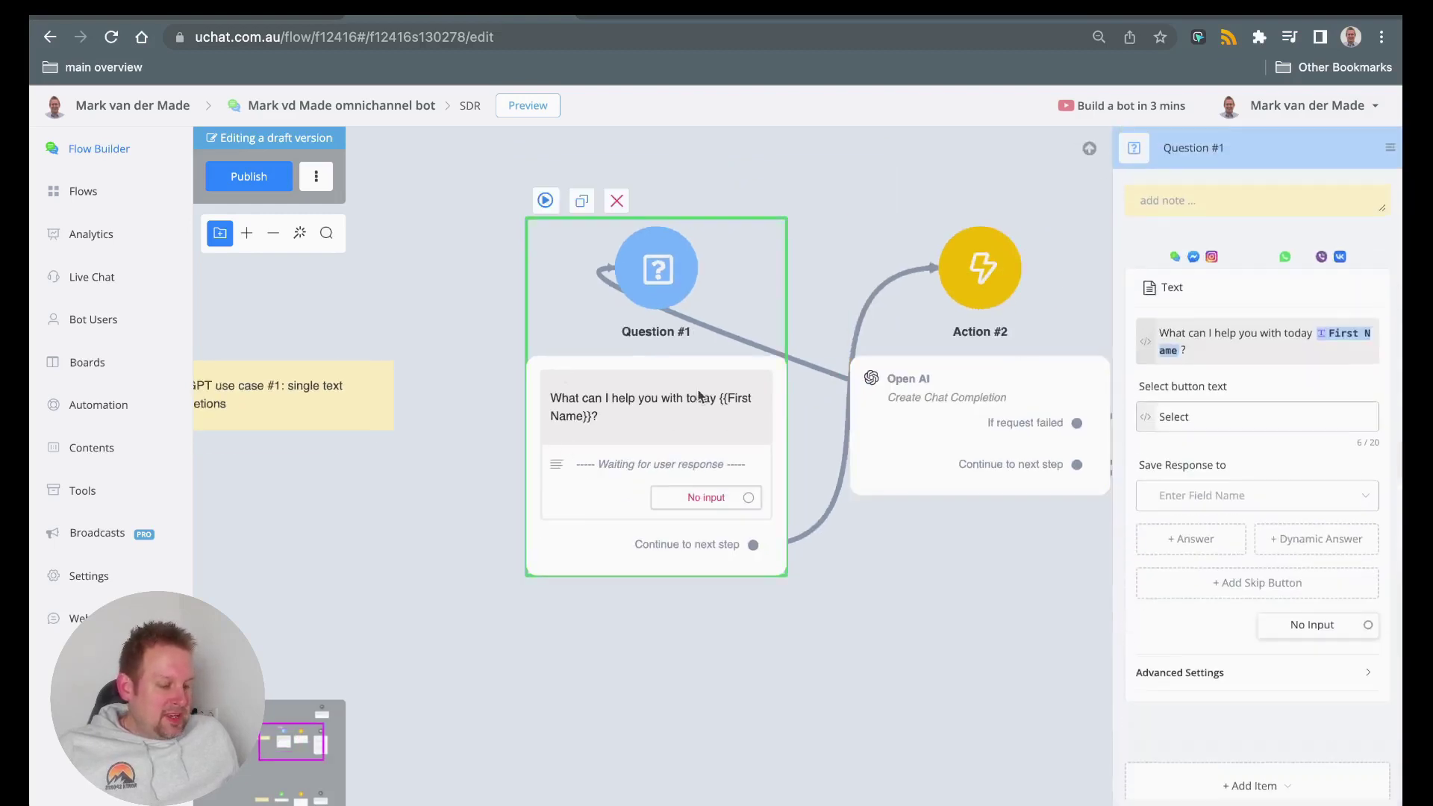
pyautogui.click(1197, 504)
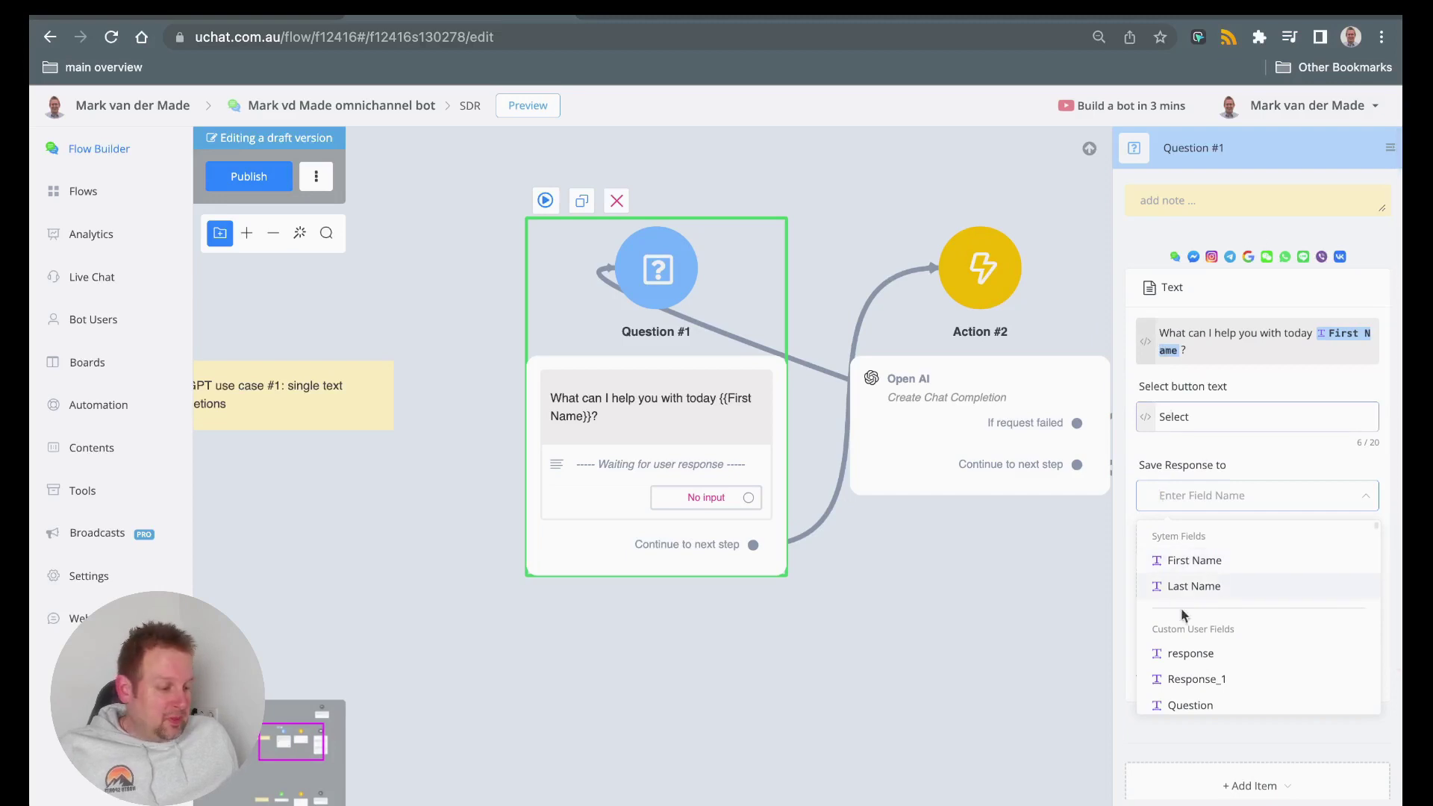
pyautogui.click(1245, 708)
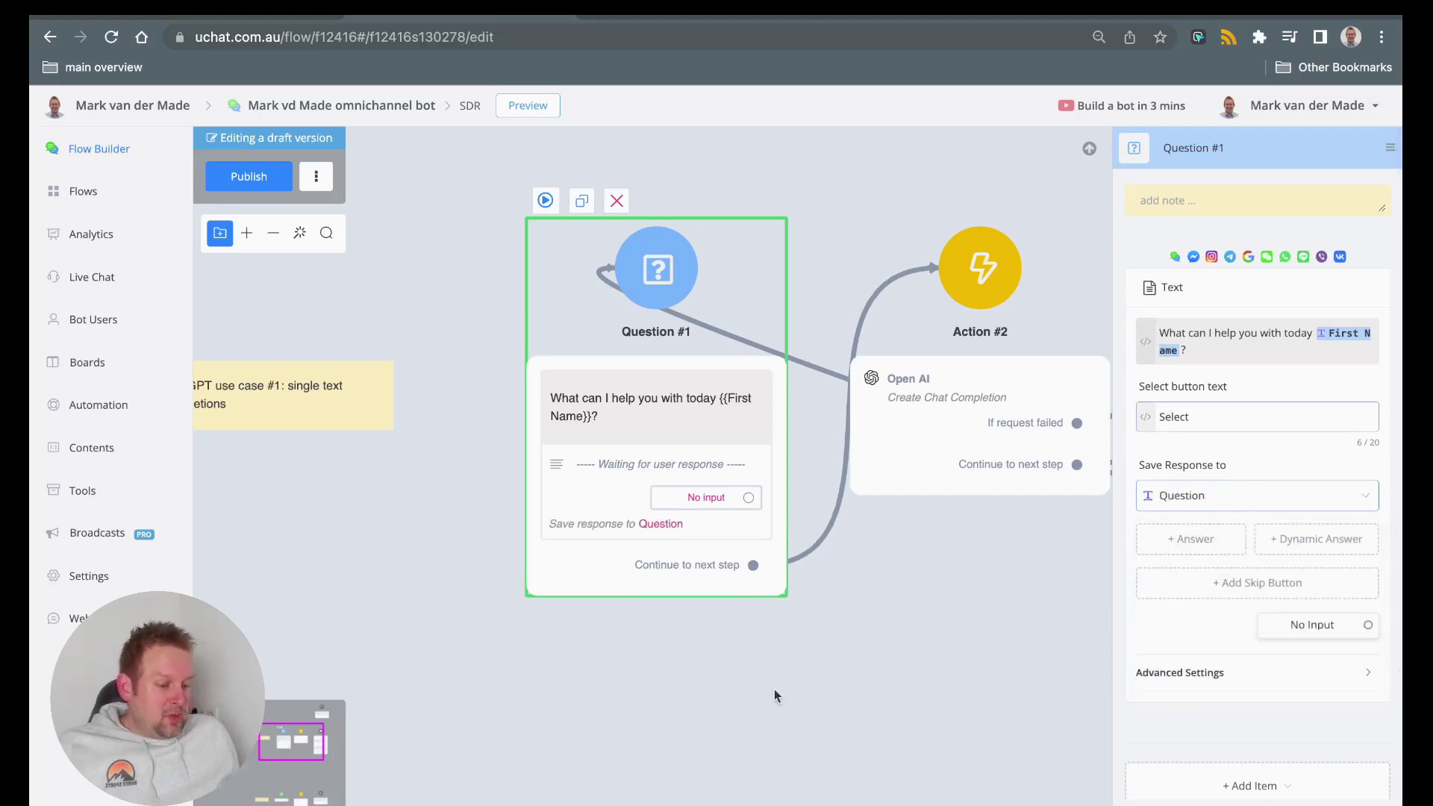
# Open the full OpenAI chat-completion settings of Action #2
pyautogui.click(964, 535)
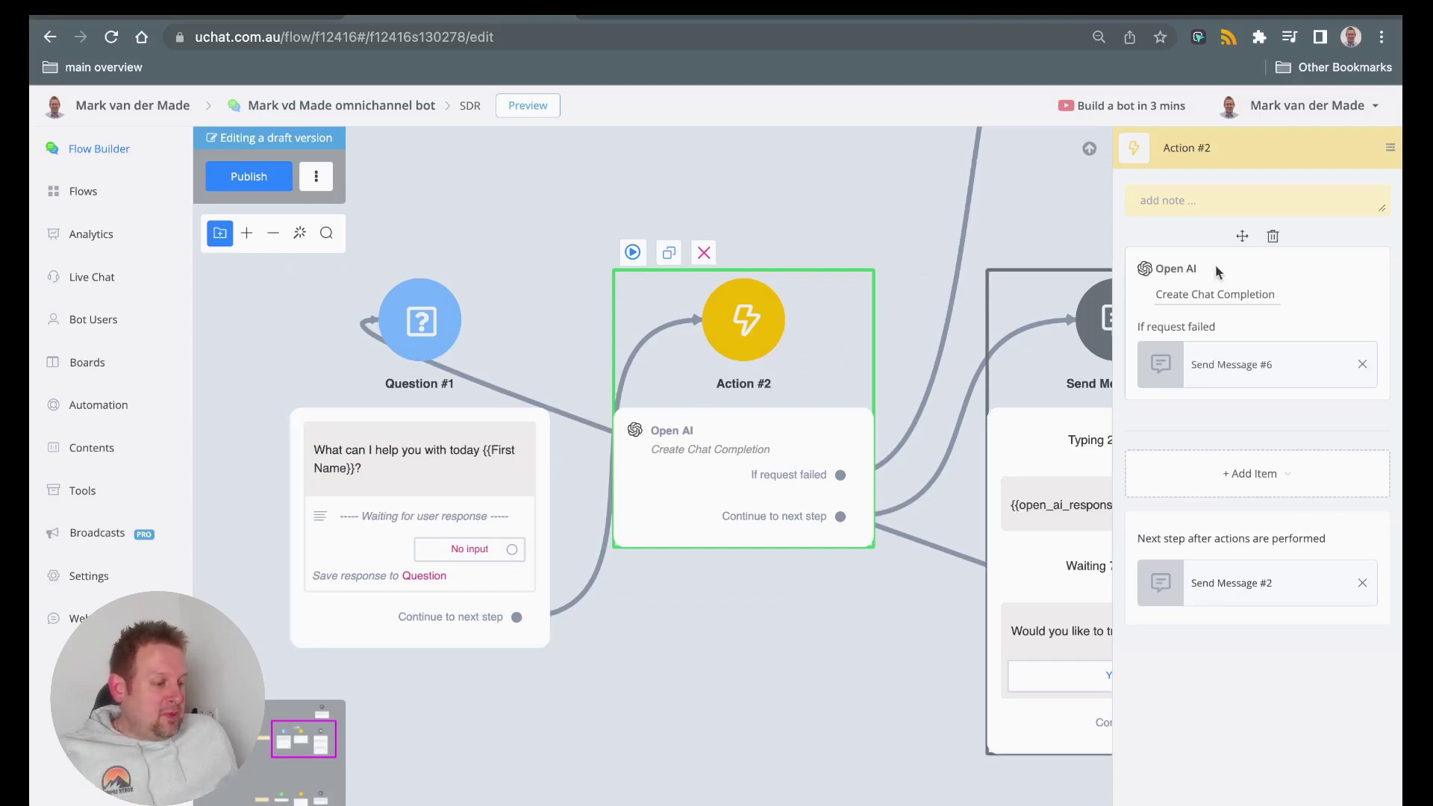
pyautogui.click(1219, 297)
pyautogui.click(586, 225)
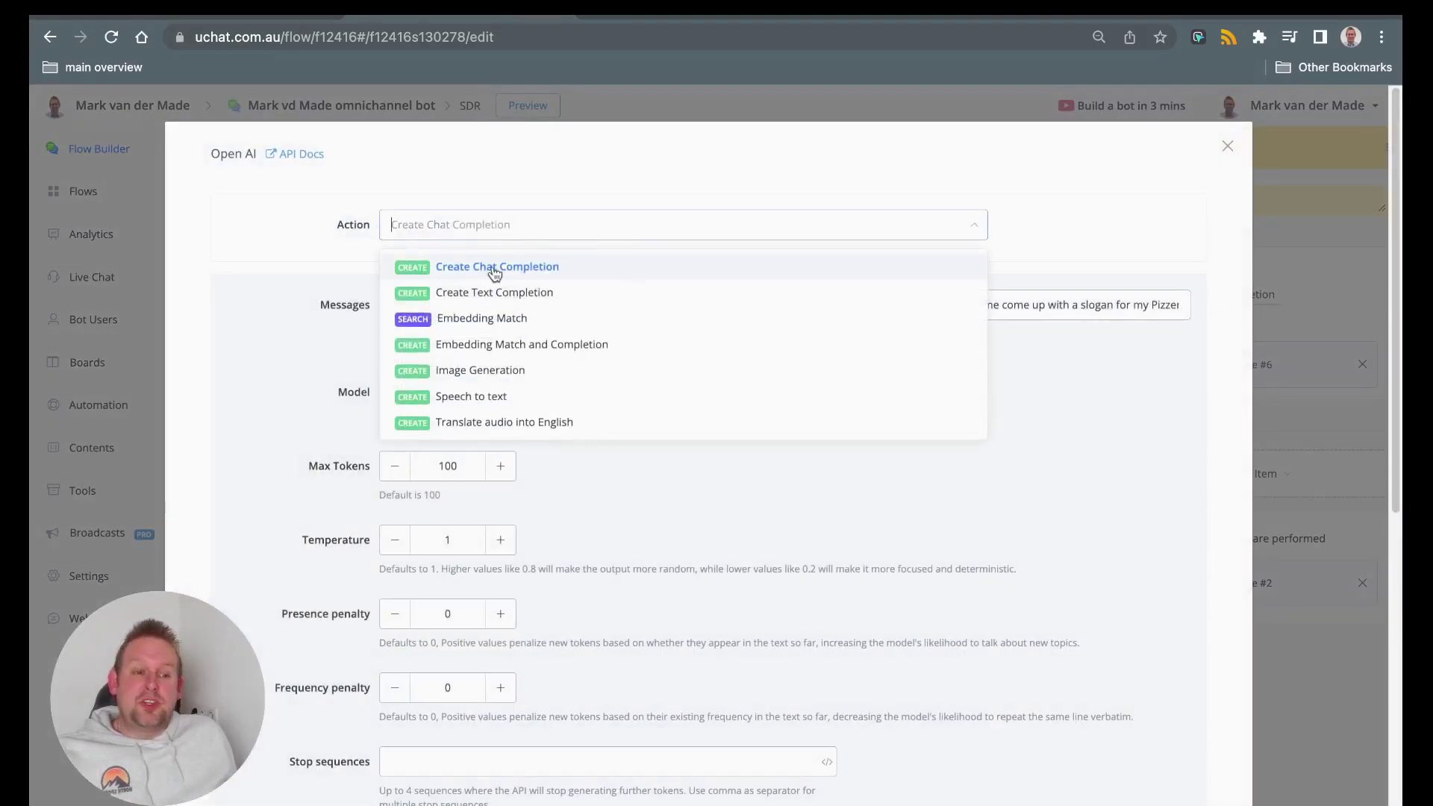
# Keep Create Chat Completion, sending 'user: Last Text Input' as the message
pyautogui.click(589, 237)
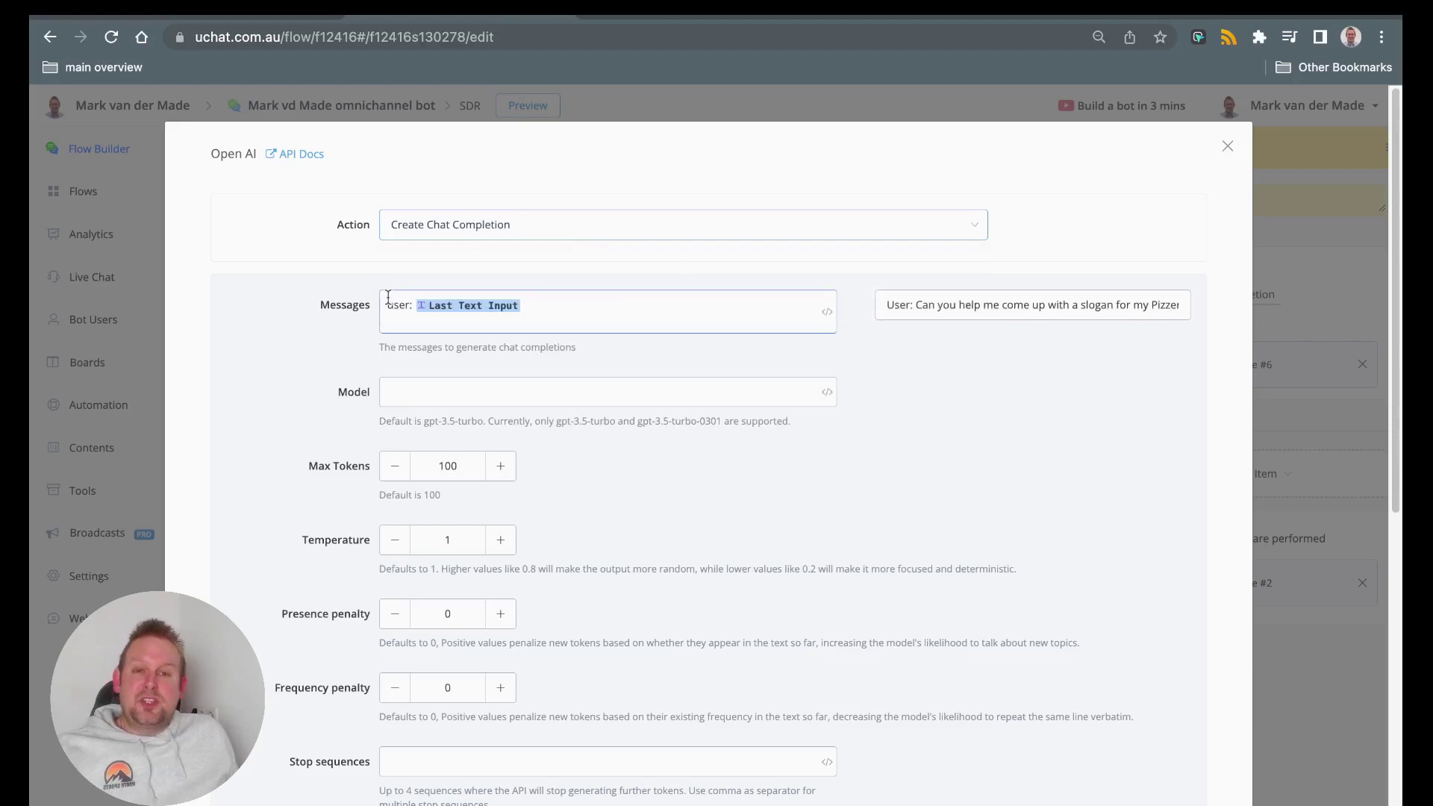
pyautogui.click(646, 306)
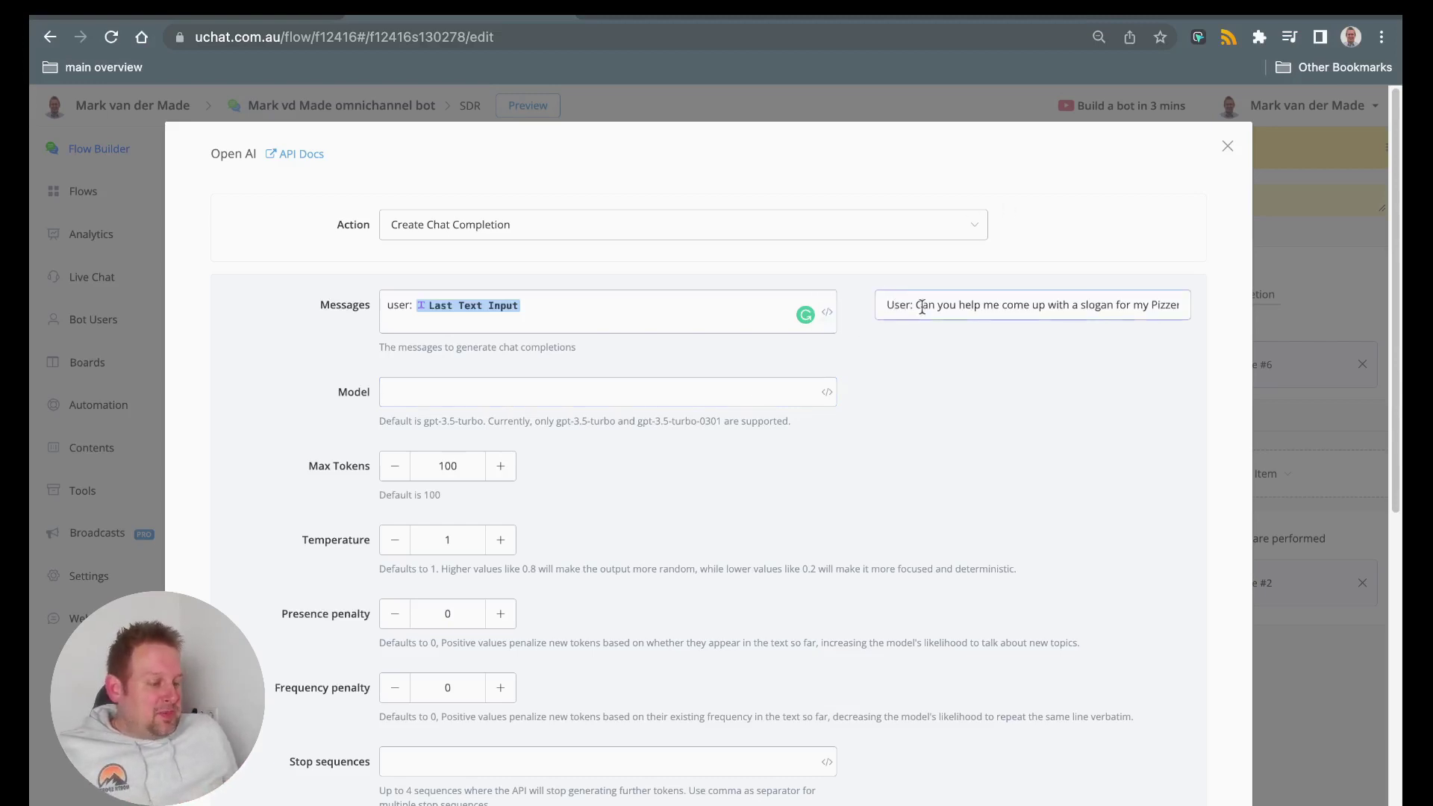
pyautogui.moveTo(993, 305); pyautogui.dragTo(1179, 306)
pyautogui.click(1157, 354)
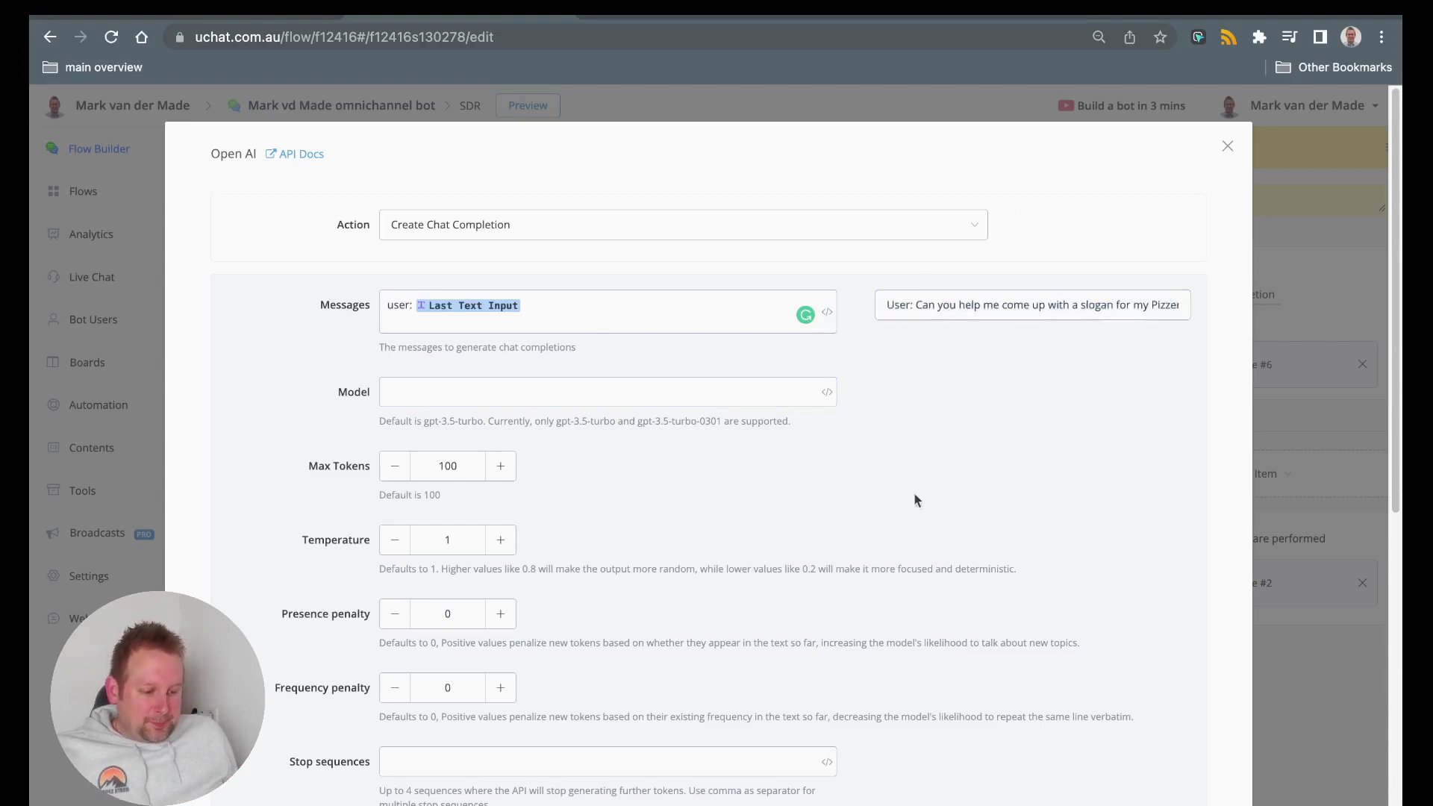
# Raise the OpenAI request's Max Tokens to 500
pyautogui.scroll(-1, 410, 387)
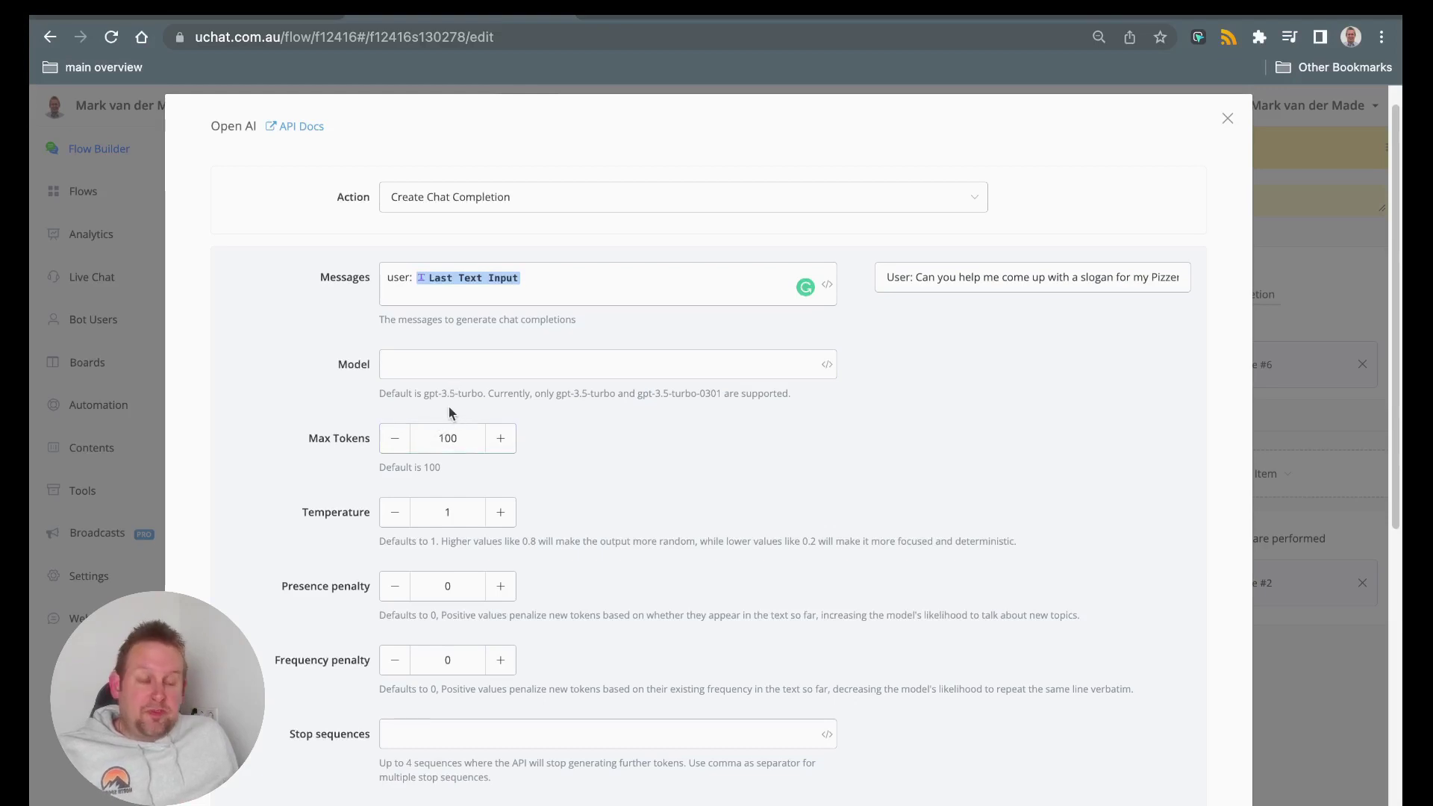
pyautogui.scroll(-5, 648, 424)
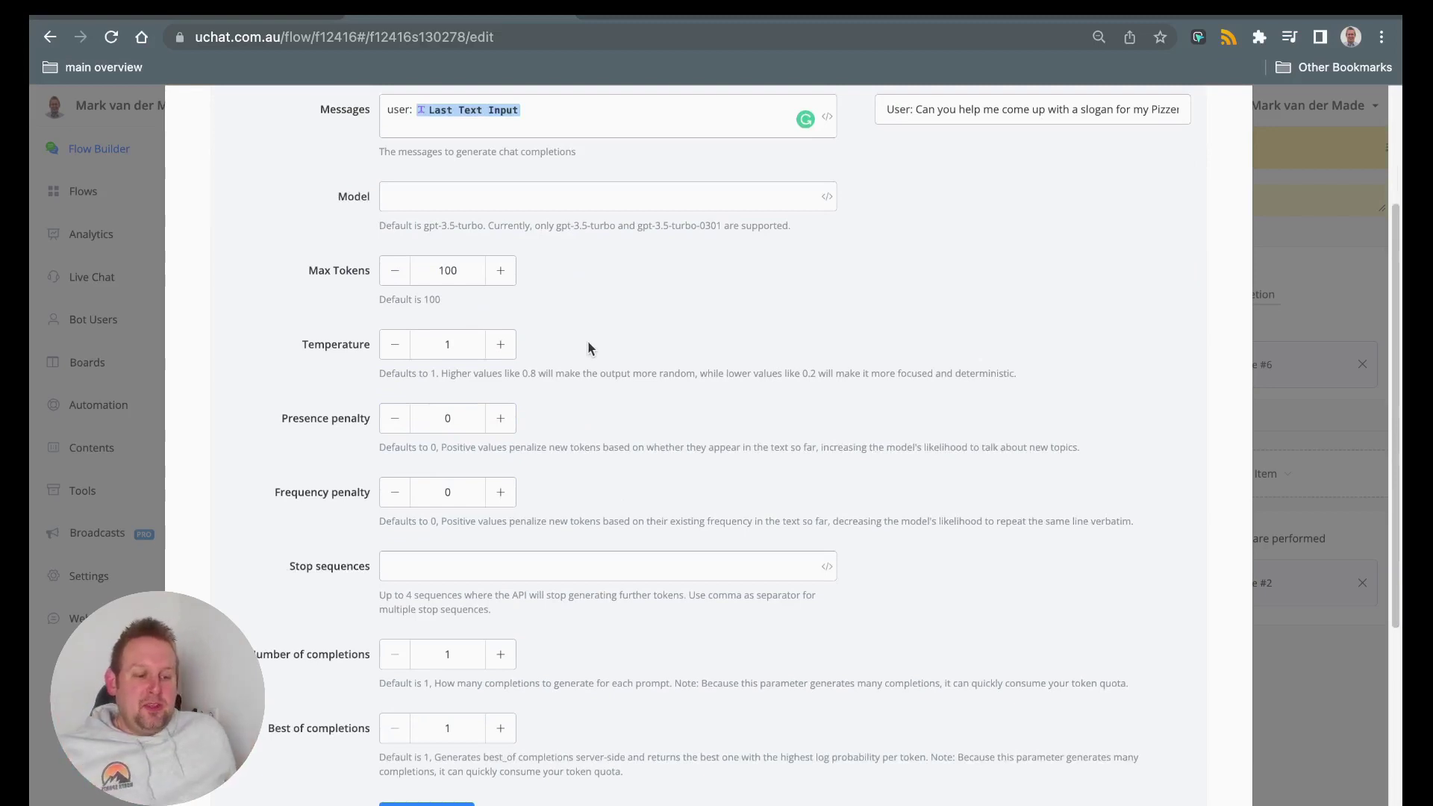
pyautogui.doubleClick(448, 270)
pyautogui.write('500')
pyautogui.click(692, 328)
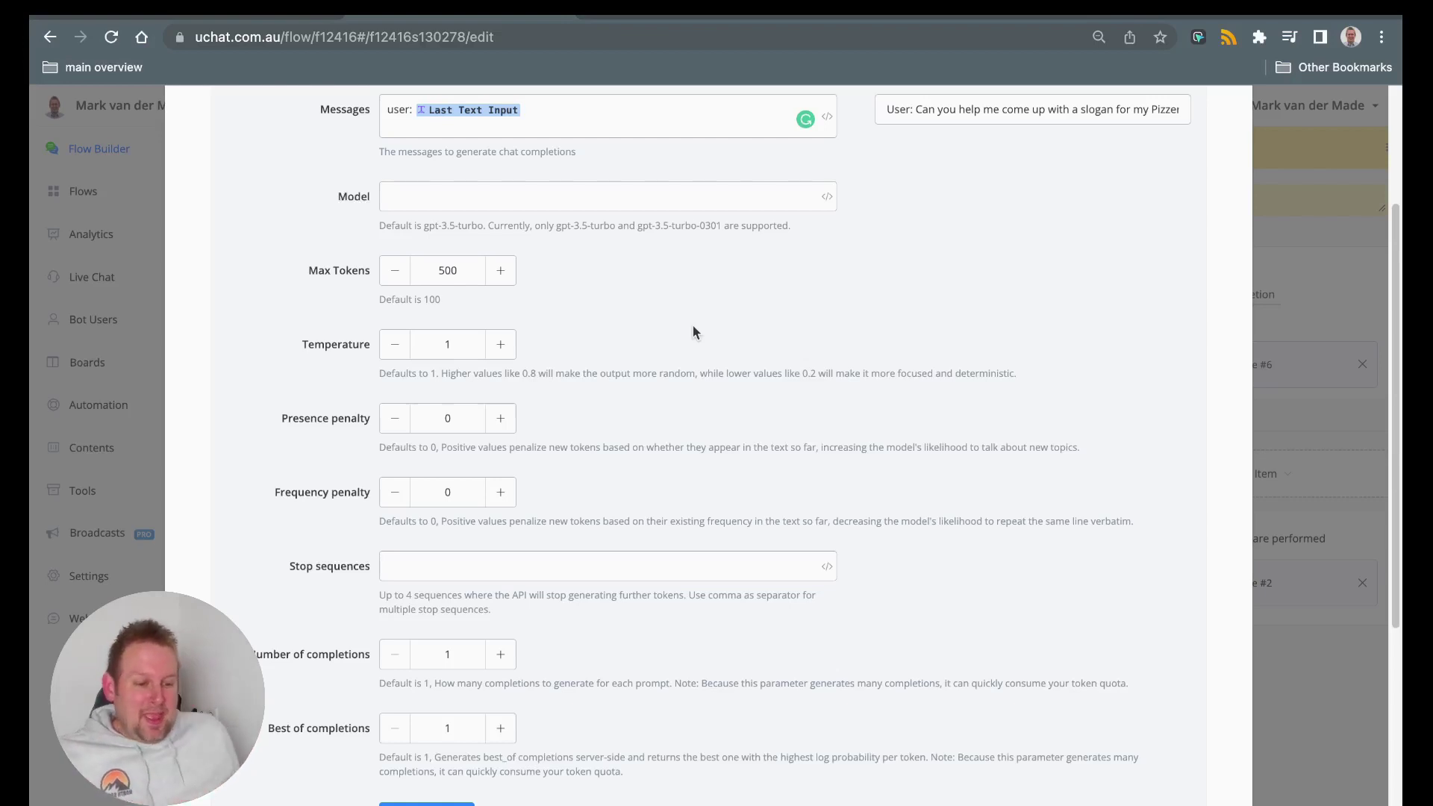
# Send a test request to OpenAI
pyautogui.scroll(-2, 692, 333)
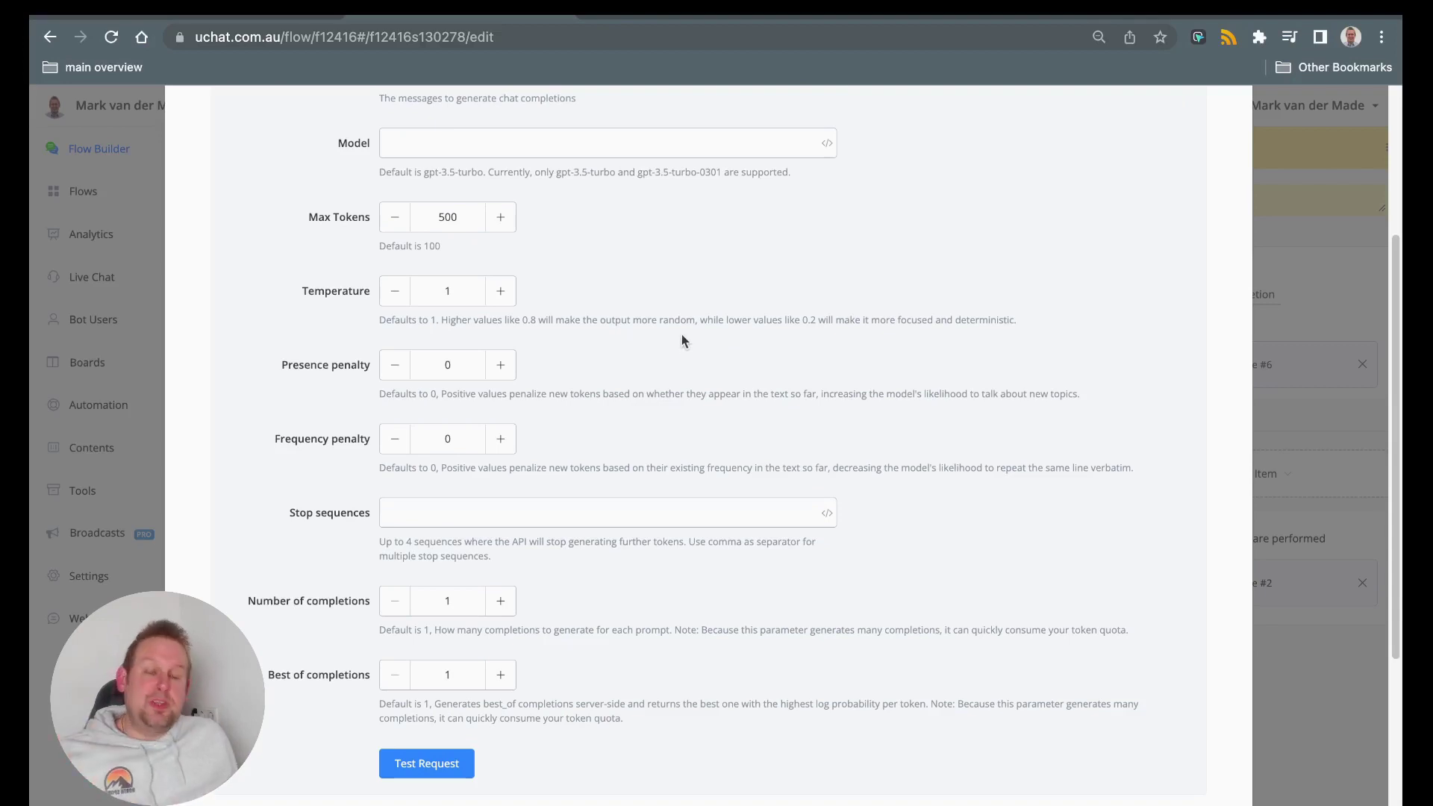
pyautogui.scroll(-2, 657, 457)
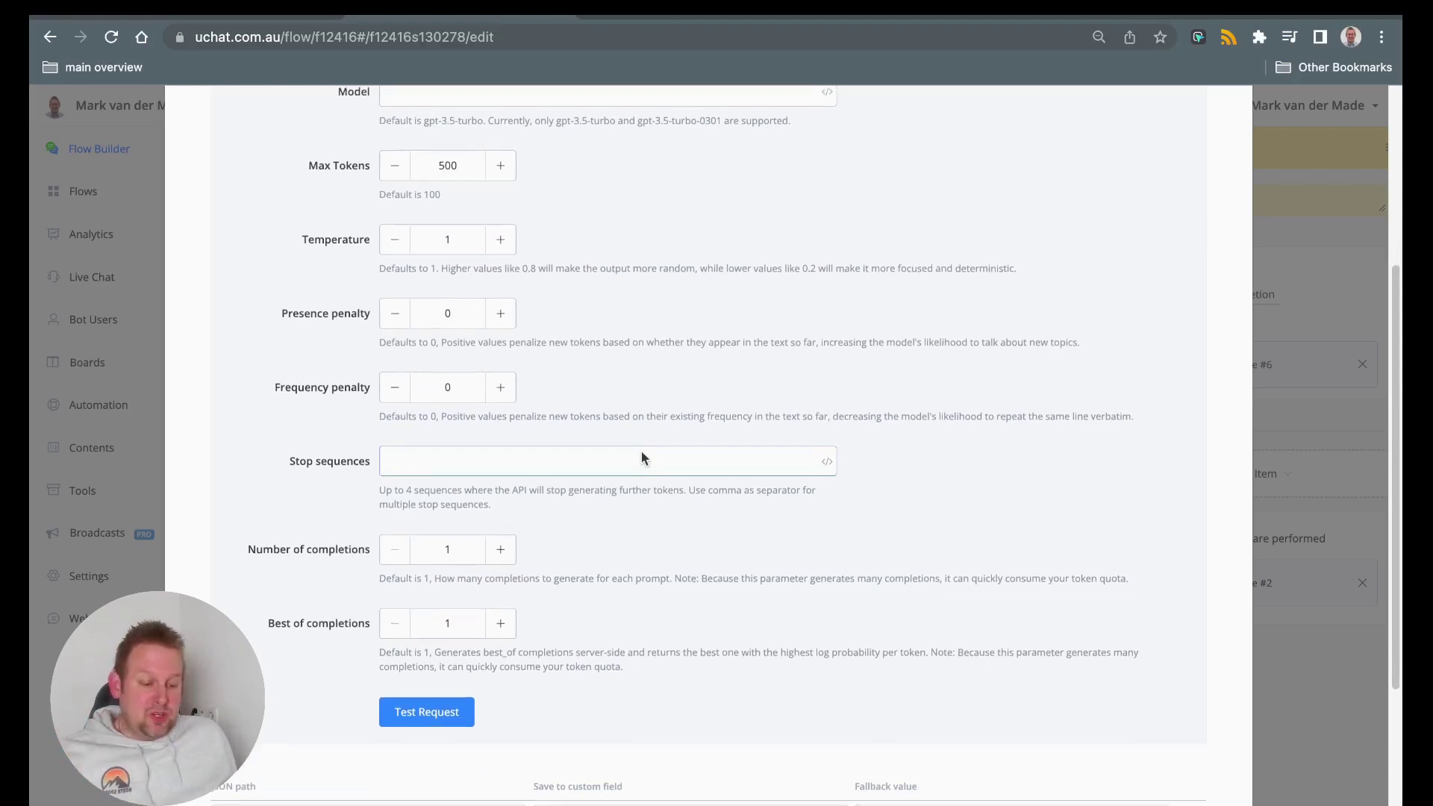
pyautogui.scroll(-2, 642, 456)
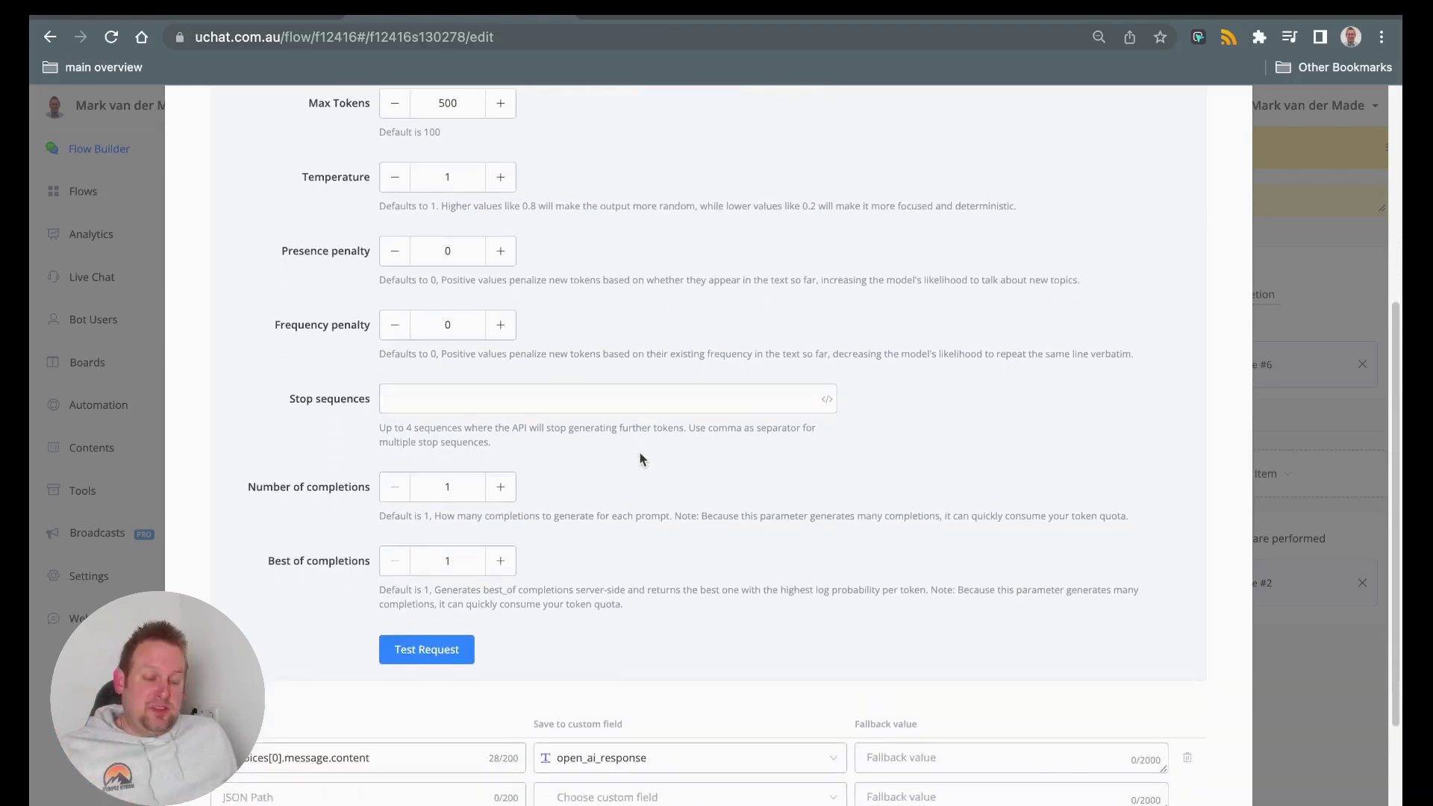
pyautogui.scroll(-4, 638, 451)
pyautogui.click(442, 500)
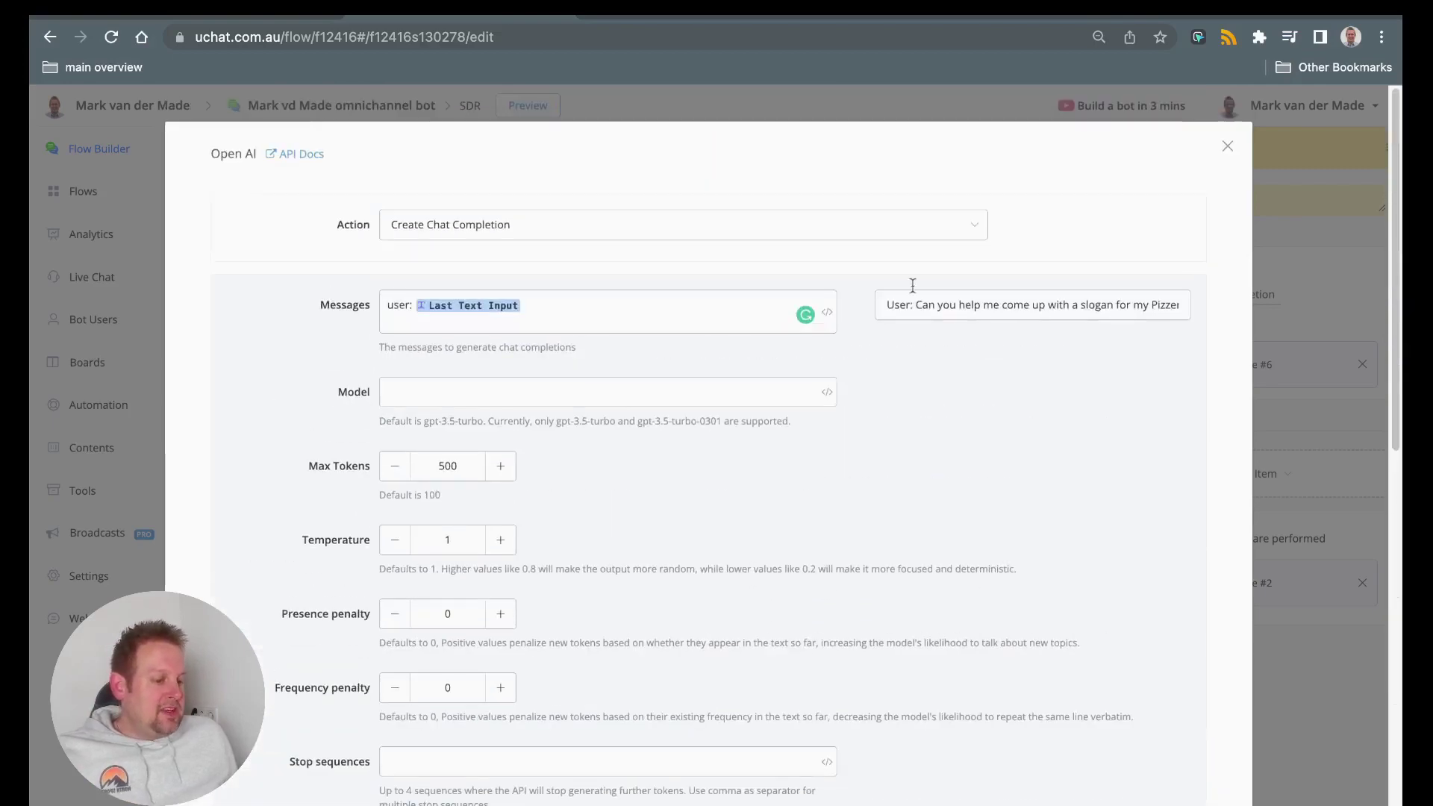
pyautogui.moveTo(915, 306); pyautogui.dragTo(1194, 312)
pyautogui.scroll(-10, 805, 466)
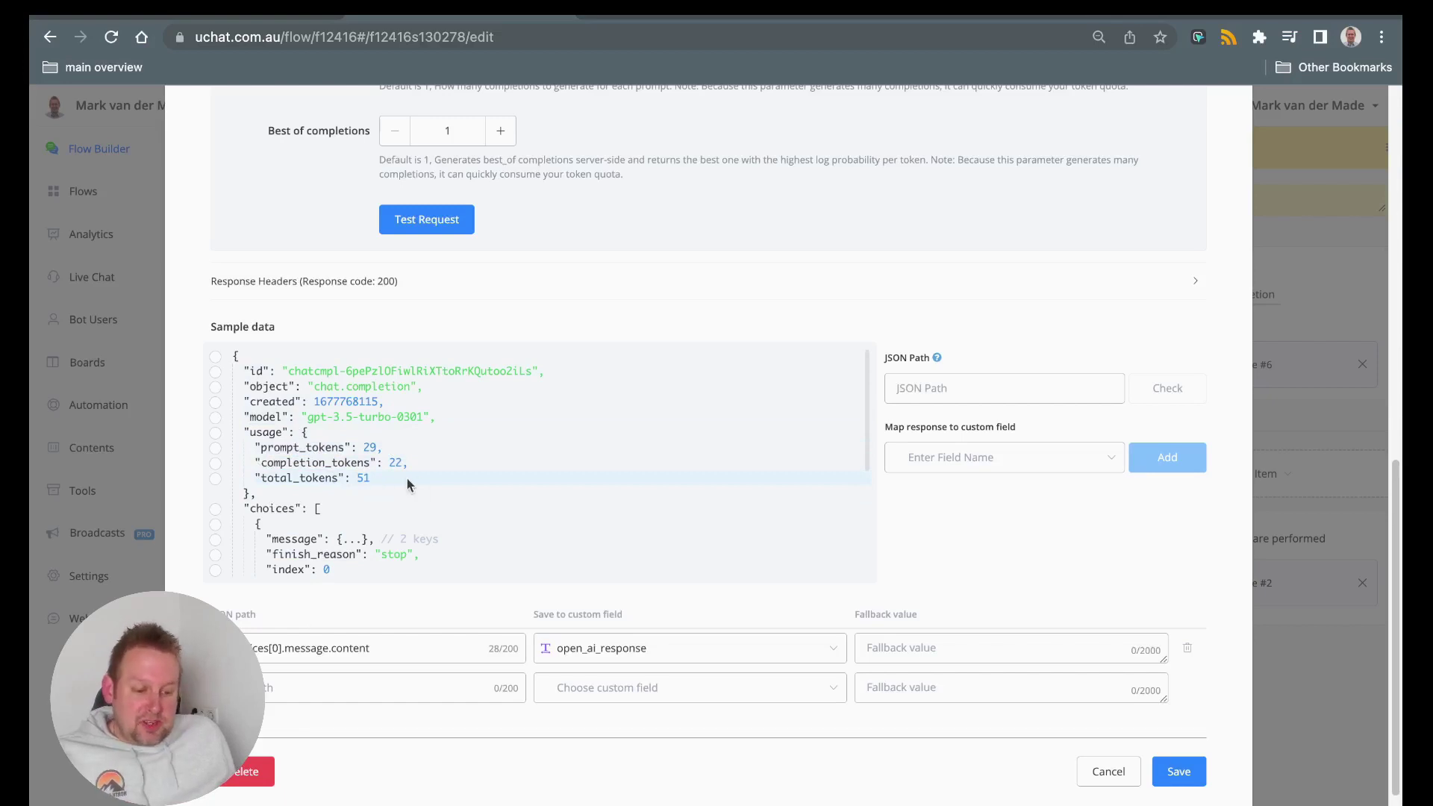
pyautogui.scroll(-2, 422, 478)
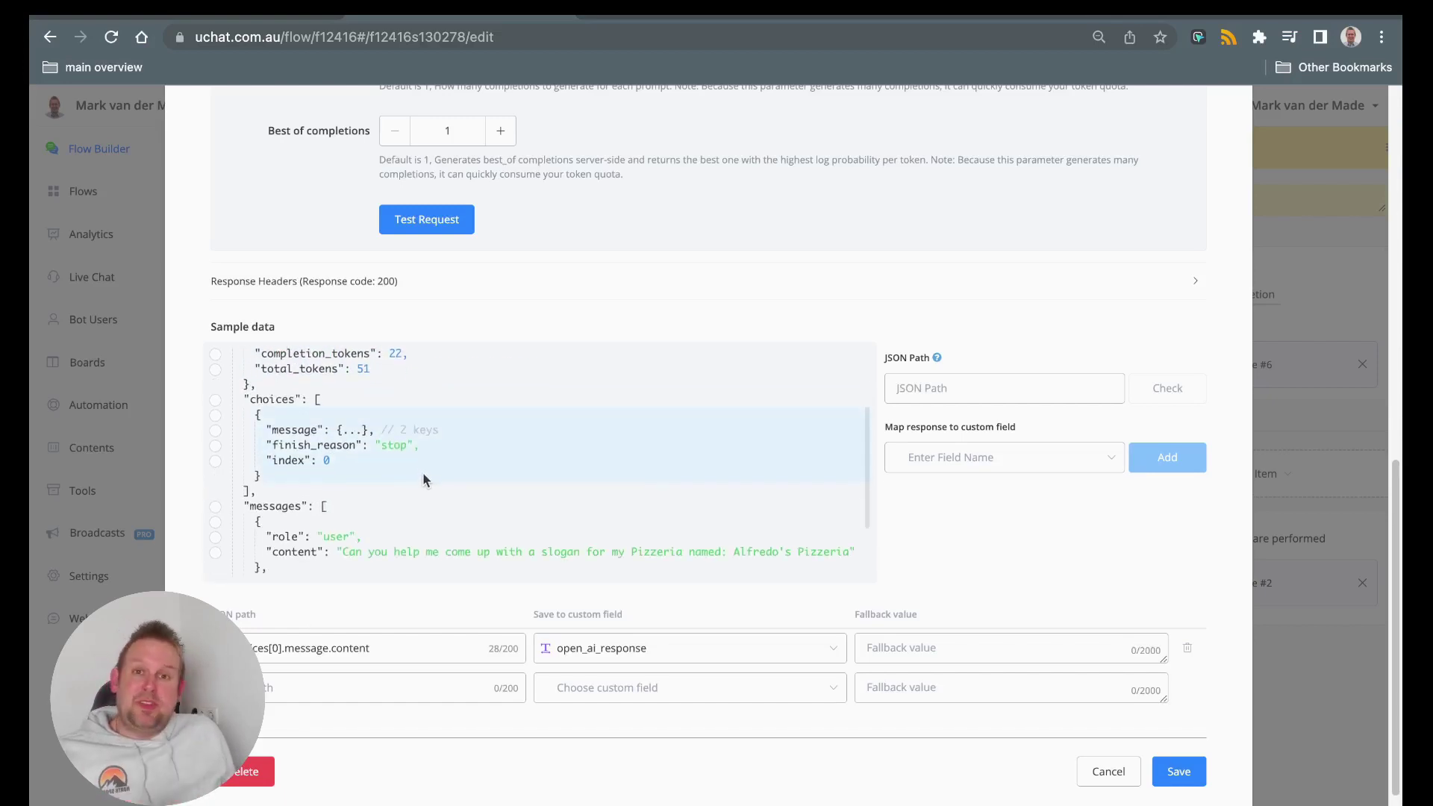
pyautogui.scroll(1, 418, 469)
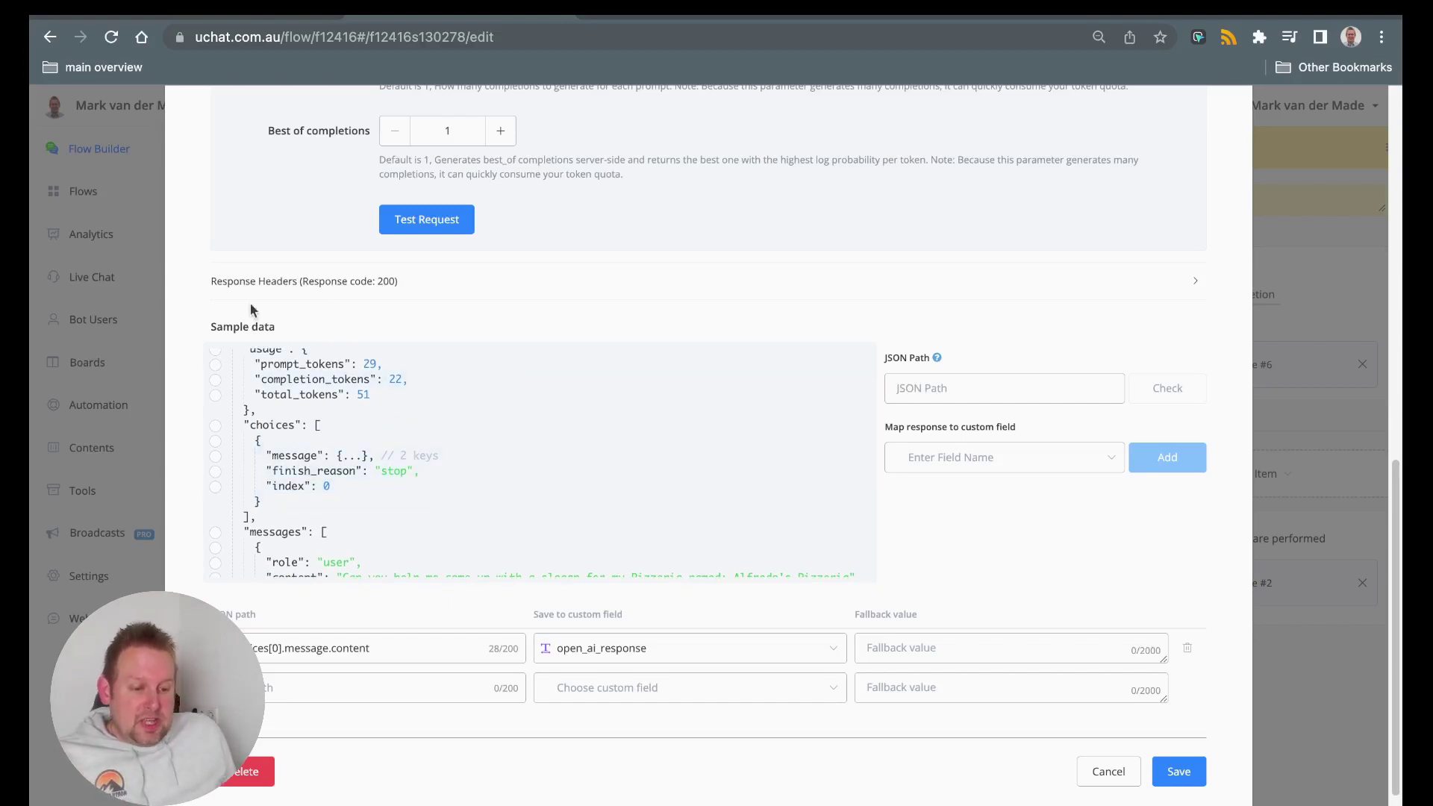
pyautogui.scroll(-2, 350, 422)
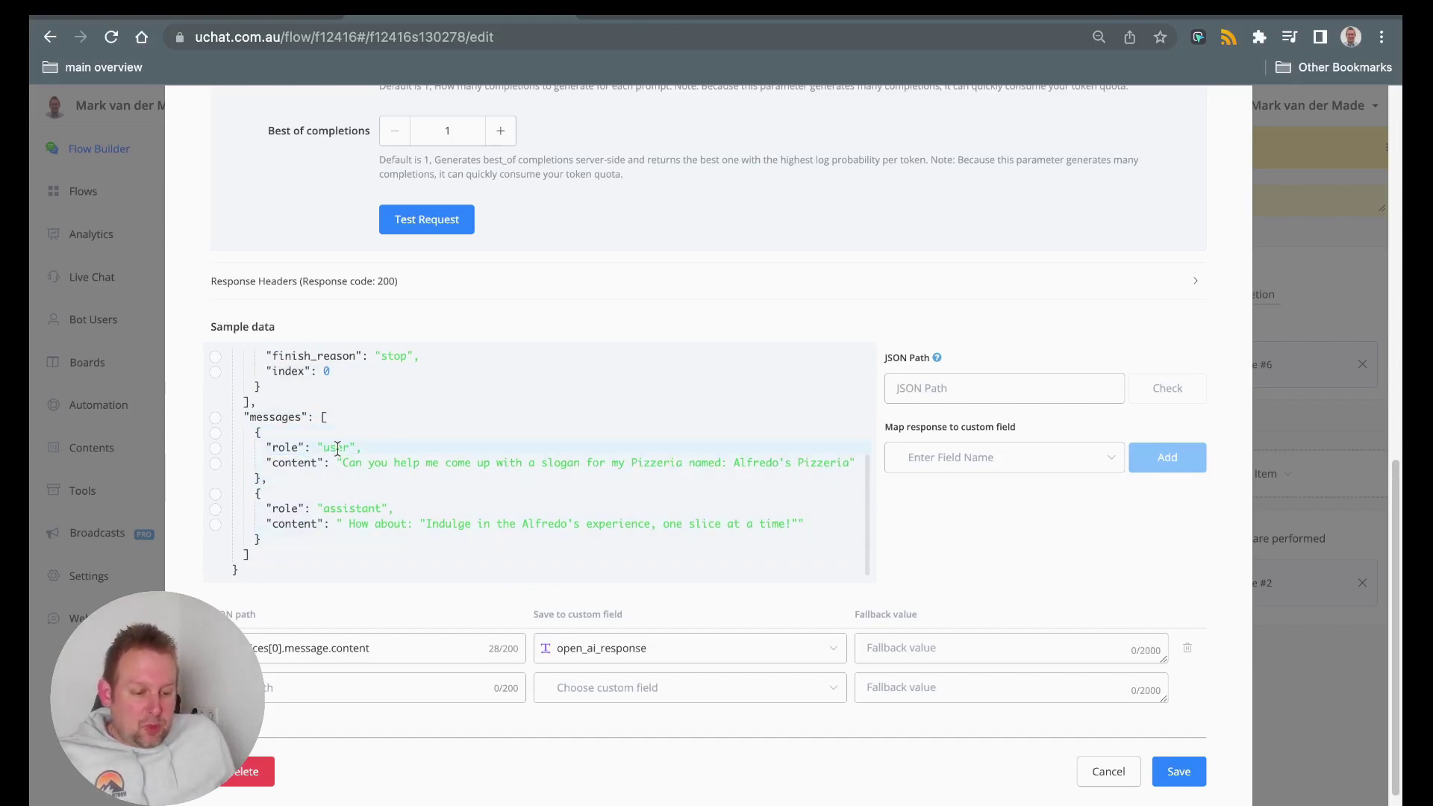
pyautogui.scroll(10, 338, 447)
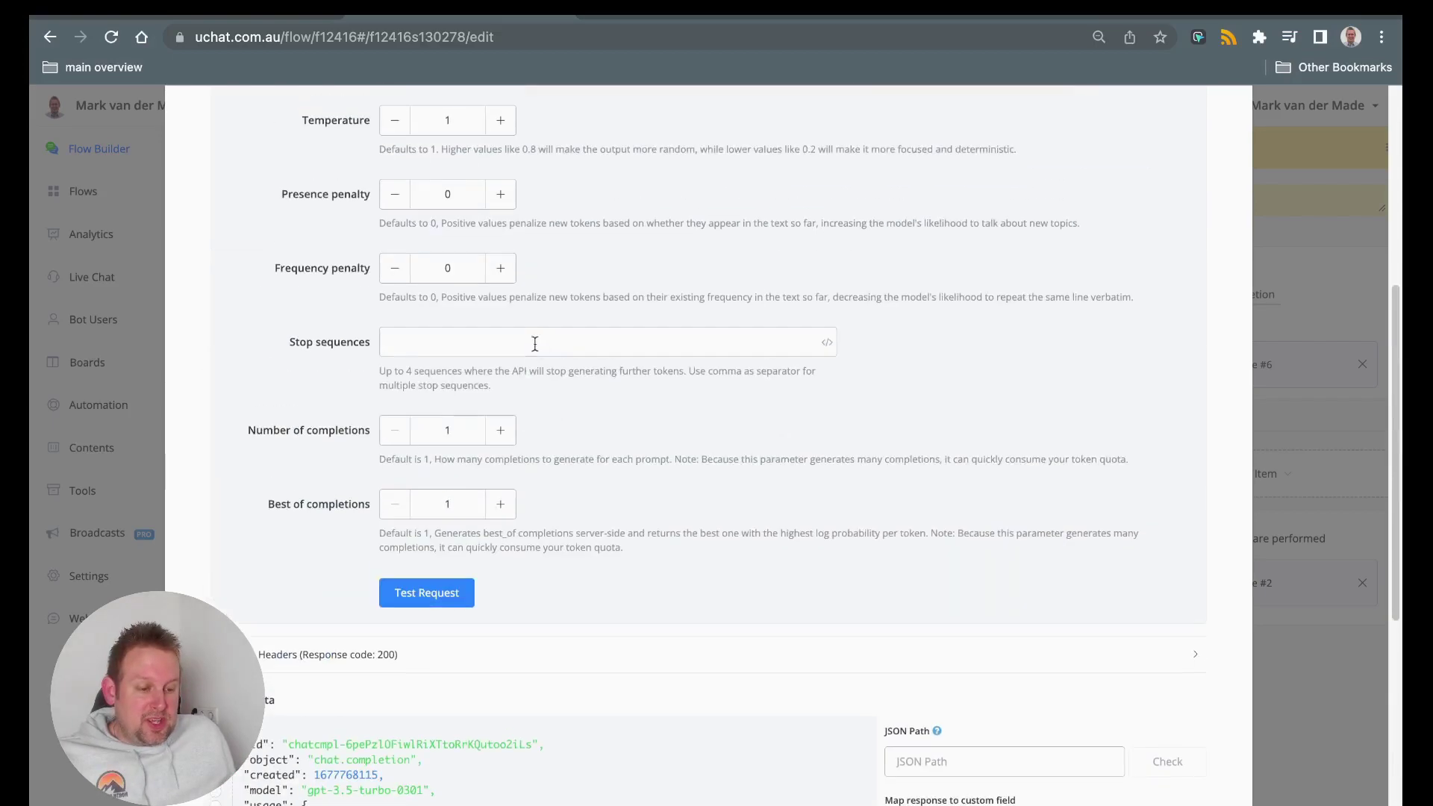
pyautogui.scroll(5, 387, 278)
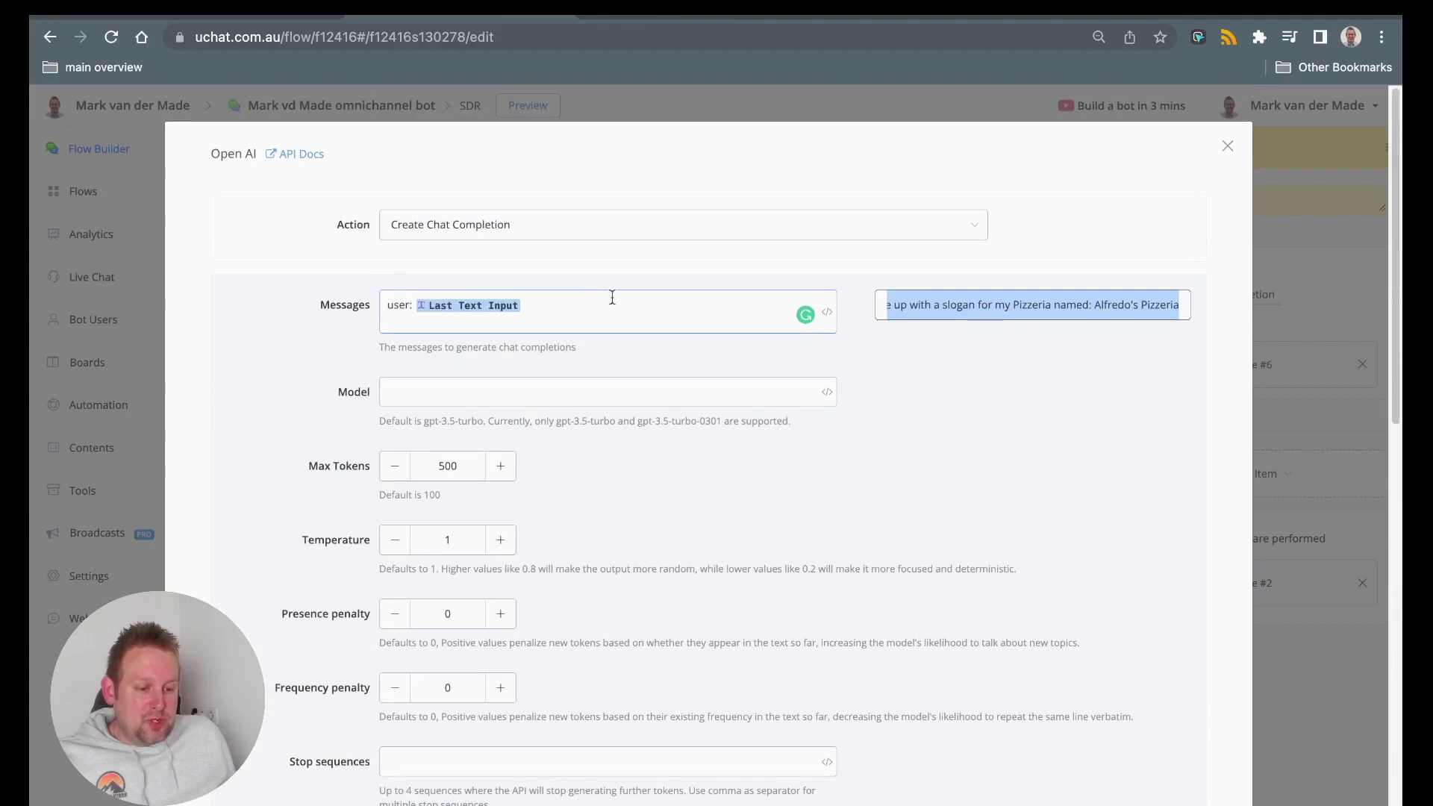
pyautogui.scroll(-10, 550, 399)
pyautogui.scroll(-4, 351, 502)
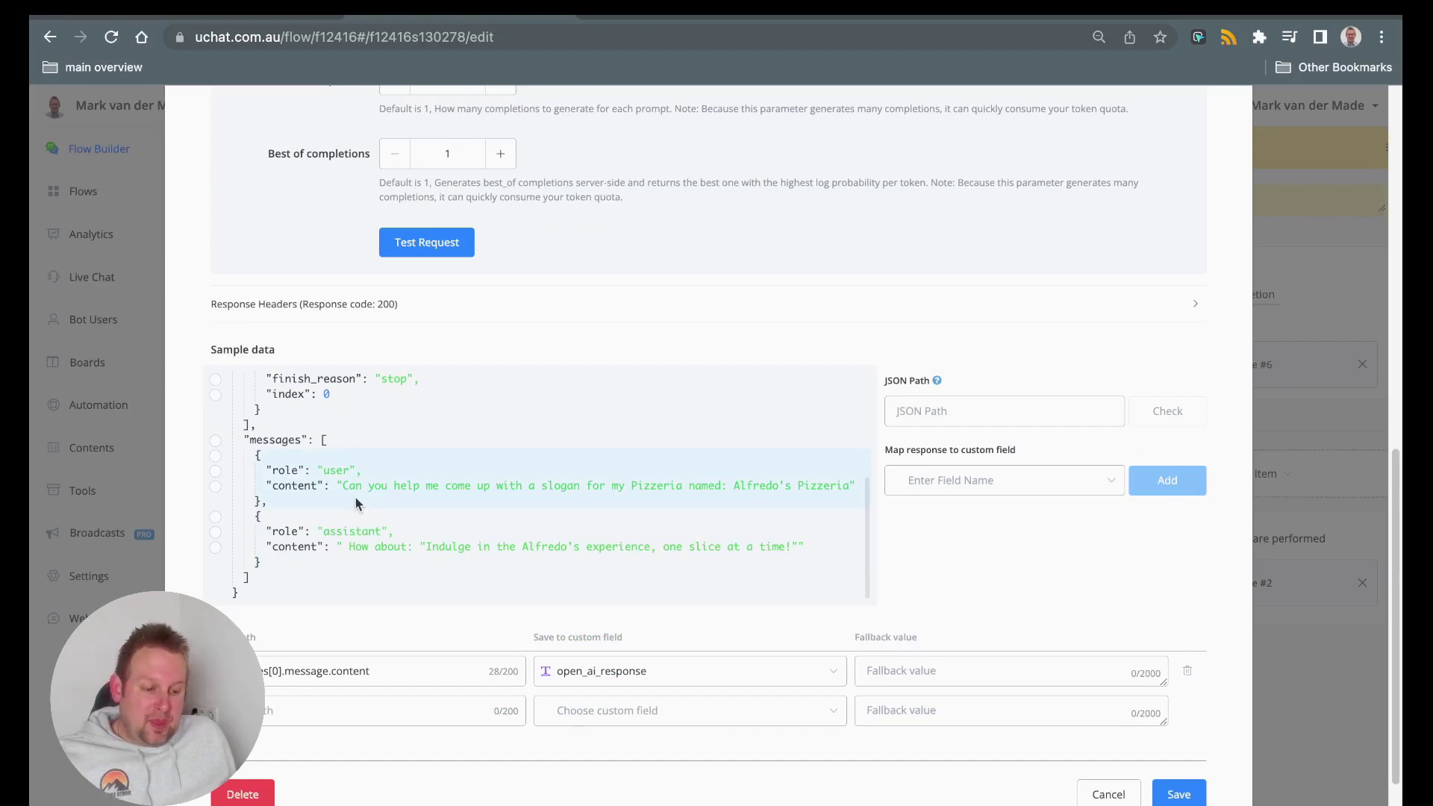
pyautogui.scroll(-1, 350, 494)
pyautogui.click(367, 490)
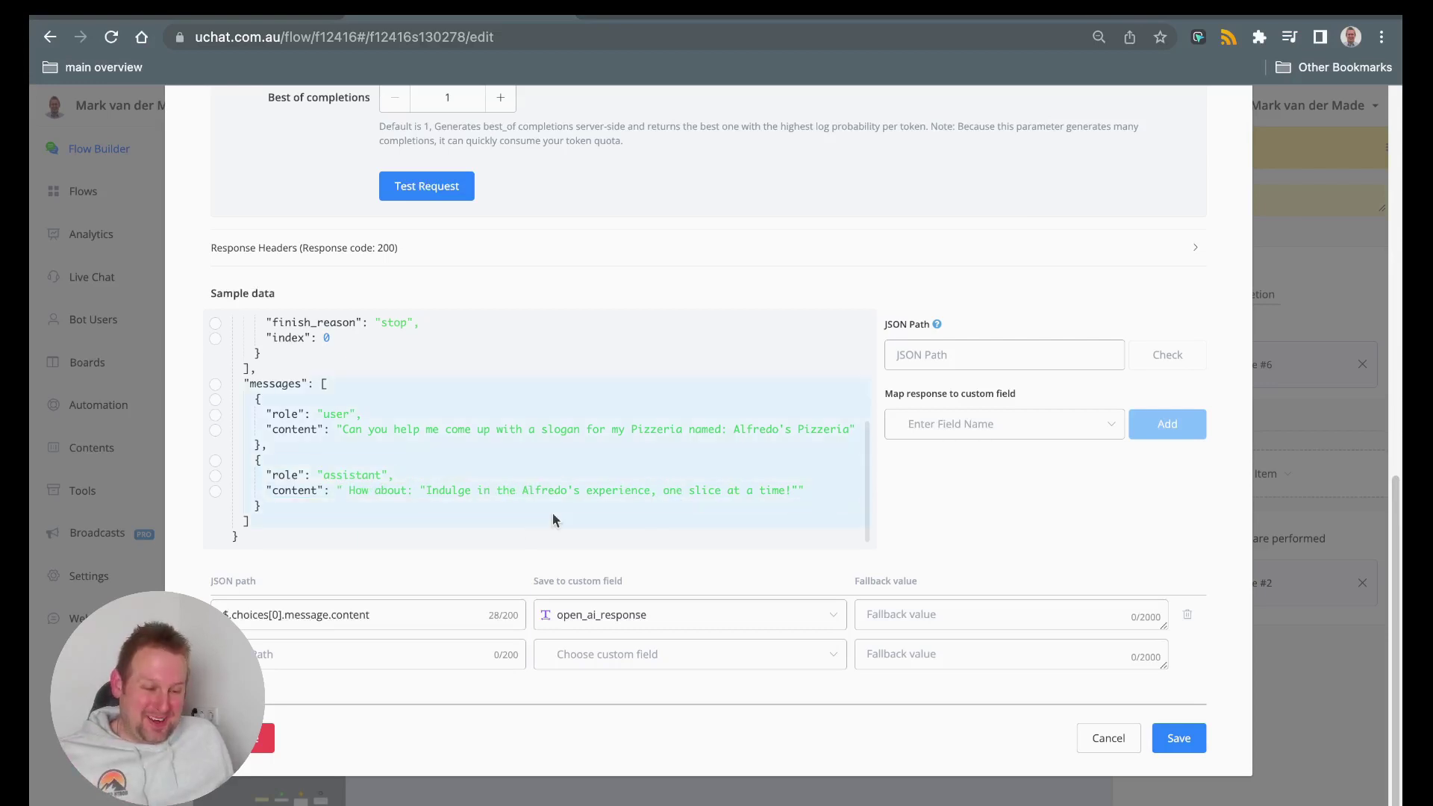
# Select $.choices[0].message.content as the response path in the sample data
pyautogui.click(216, 385)
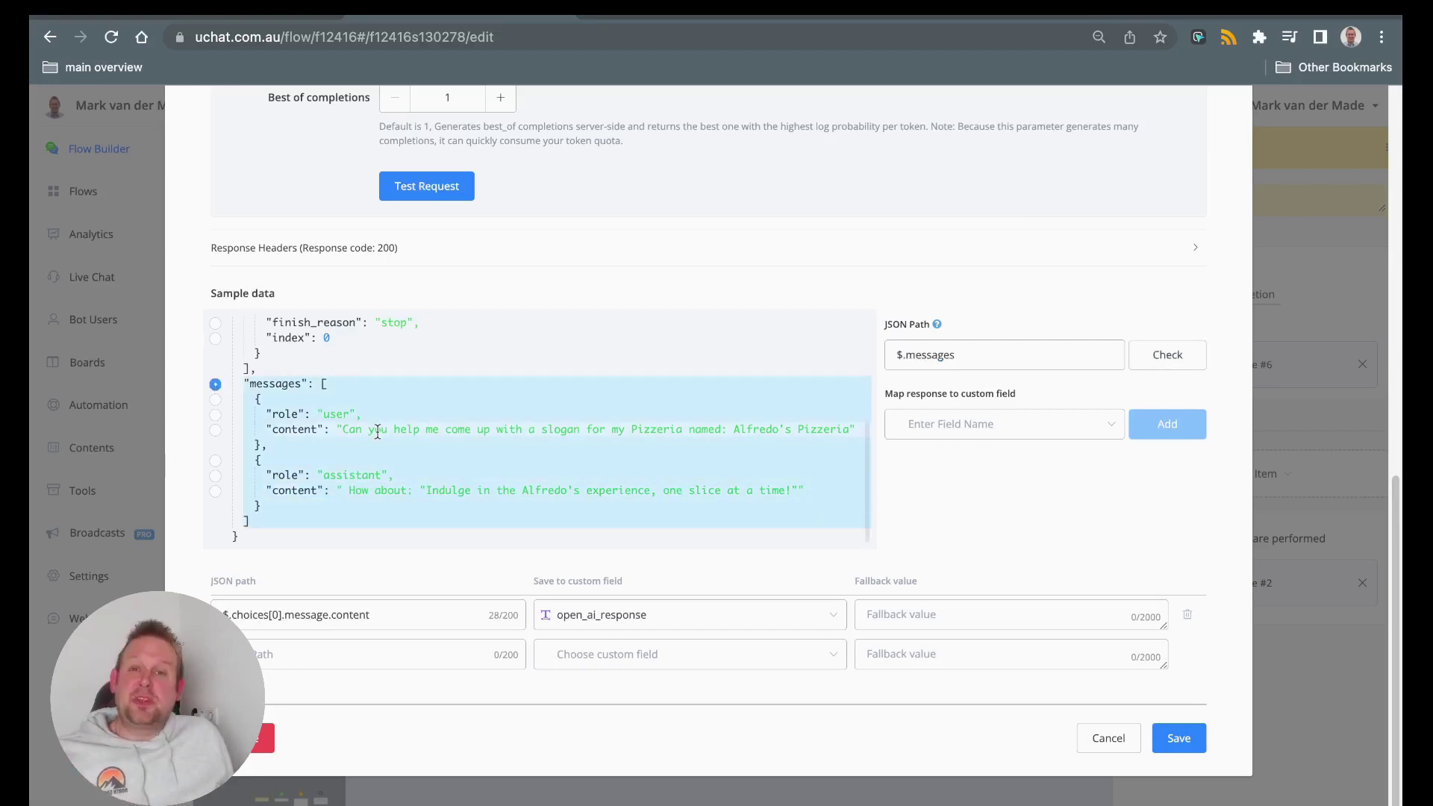
pyautogui.scroll(2, 377, 432)
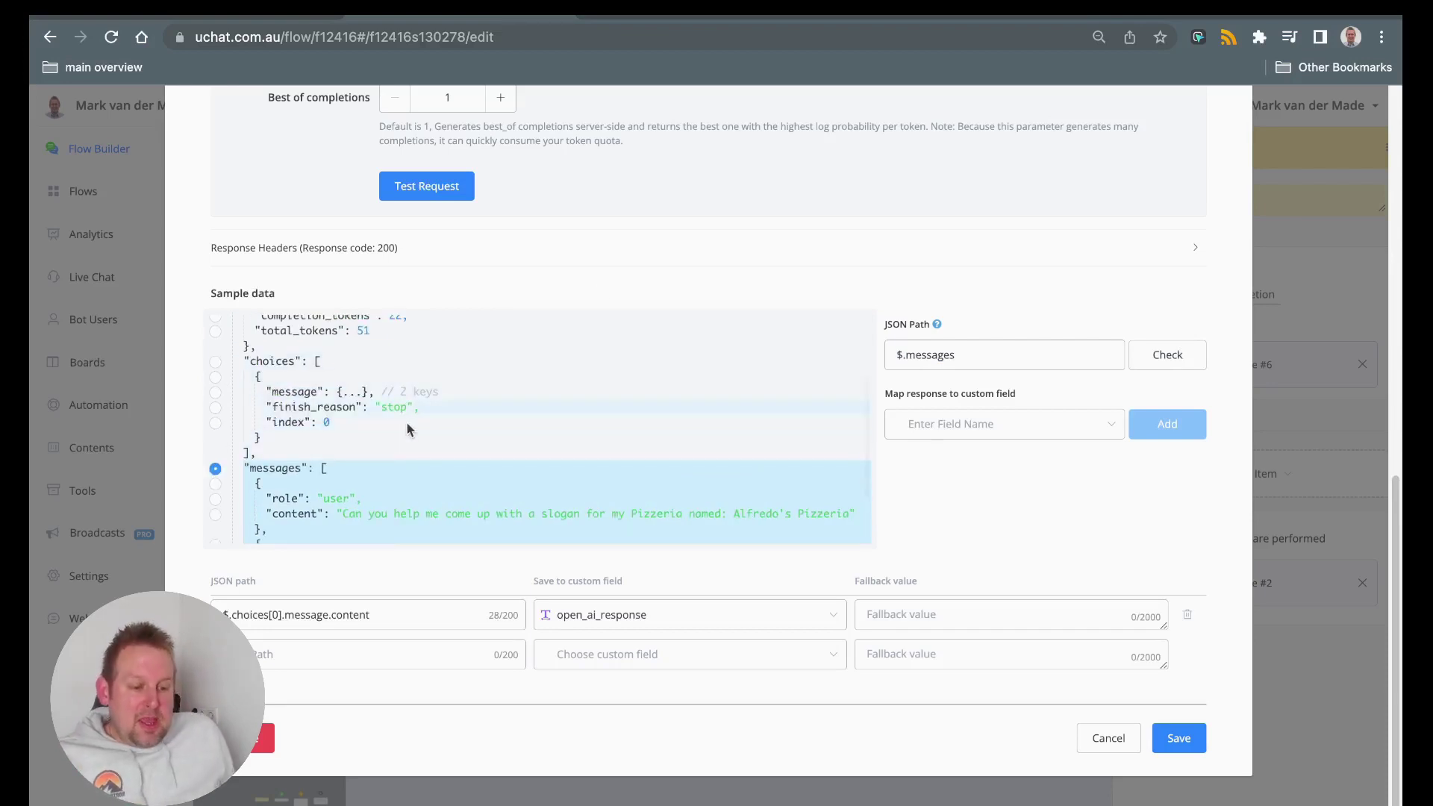
pyautogui.scroll(3, 388, 437)
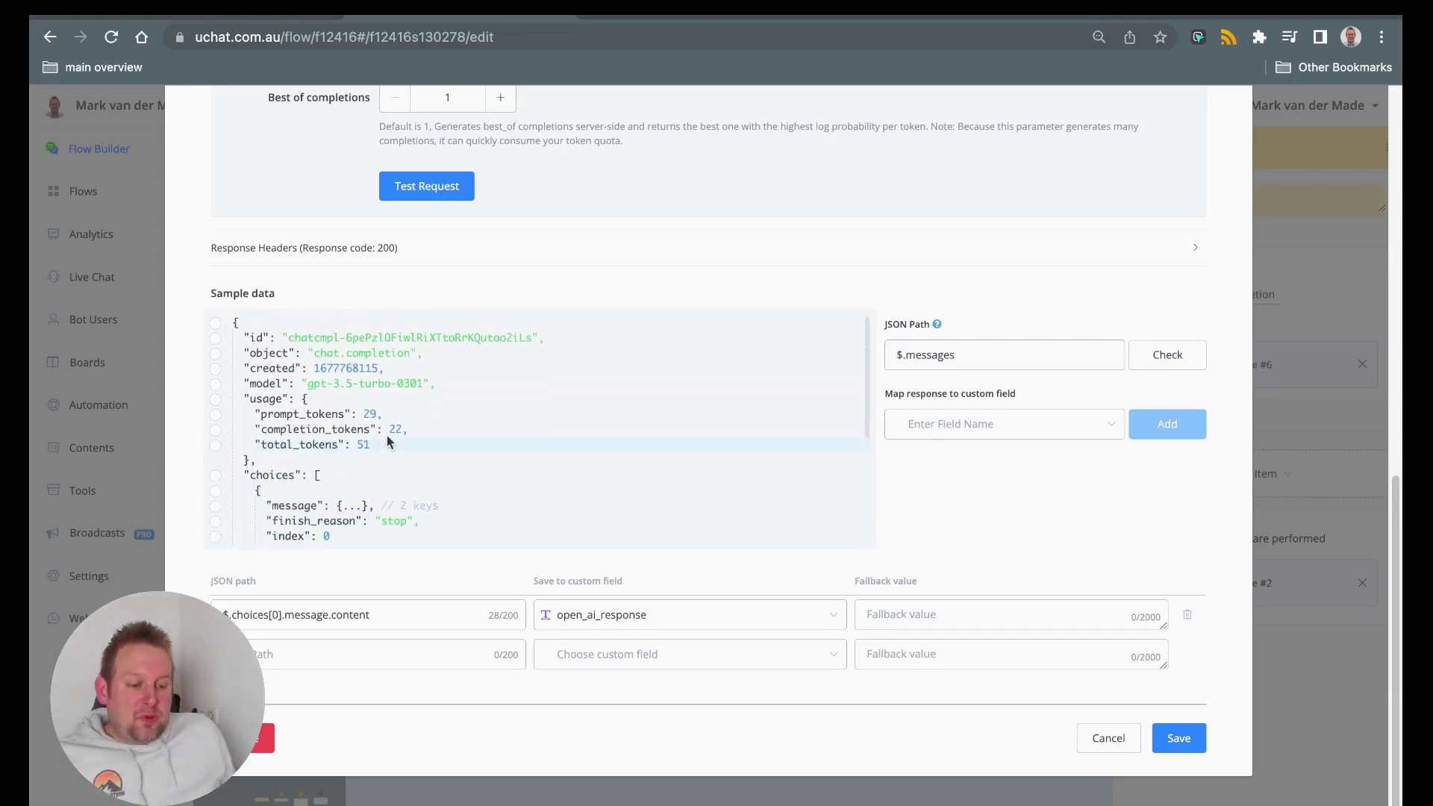
pyautogui.click(351, 507)
pyautogui.scroll(-1, 452, 413)
pyautogui.scroll(-4, 452, 412)
pyautogui.scroll(3, 328, 407)
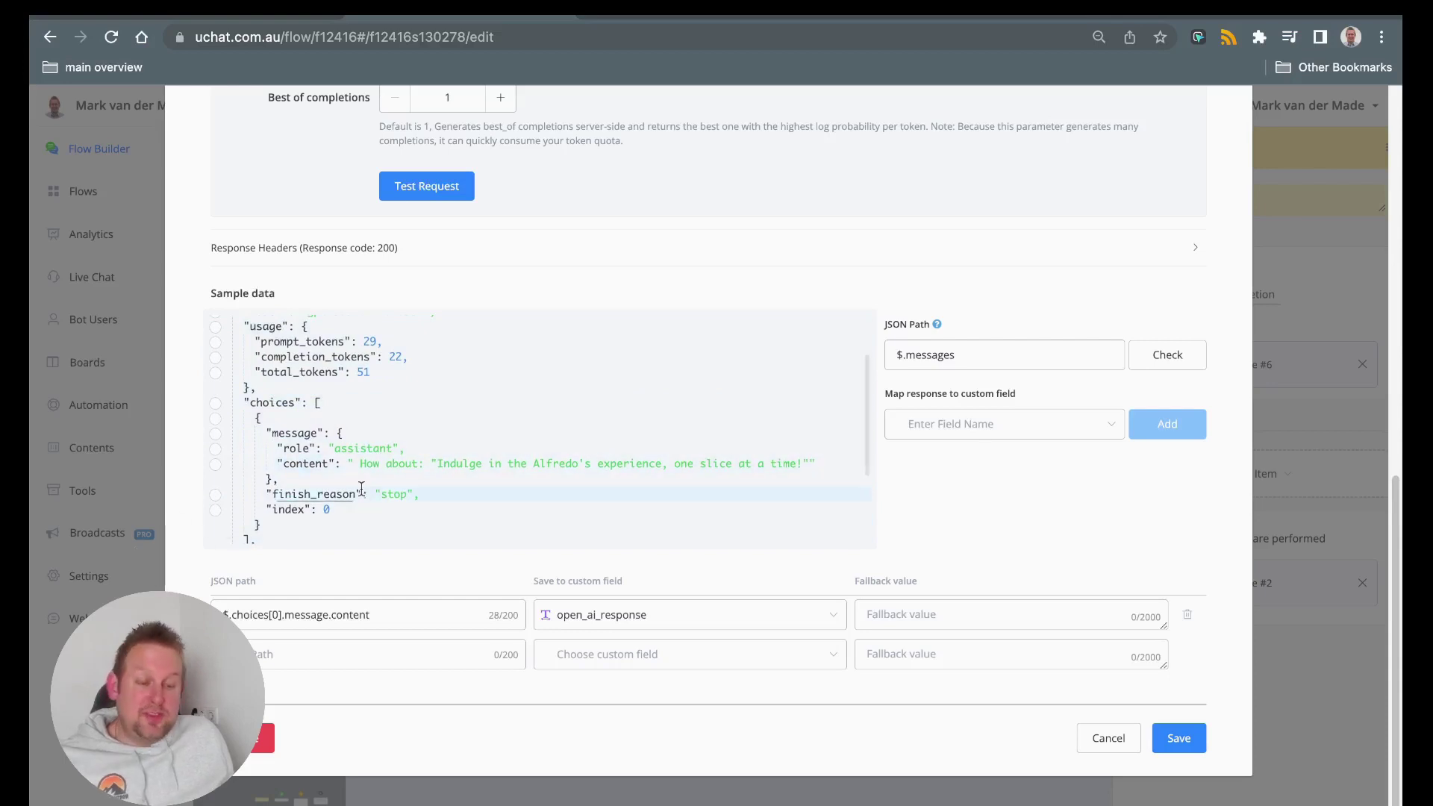
pyautogui.click(215, 464)
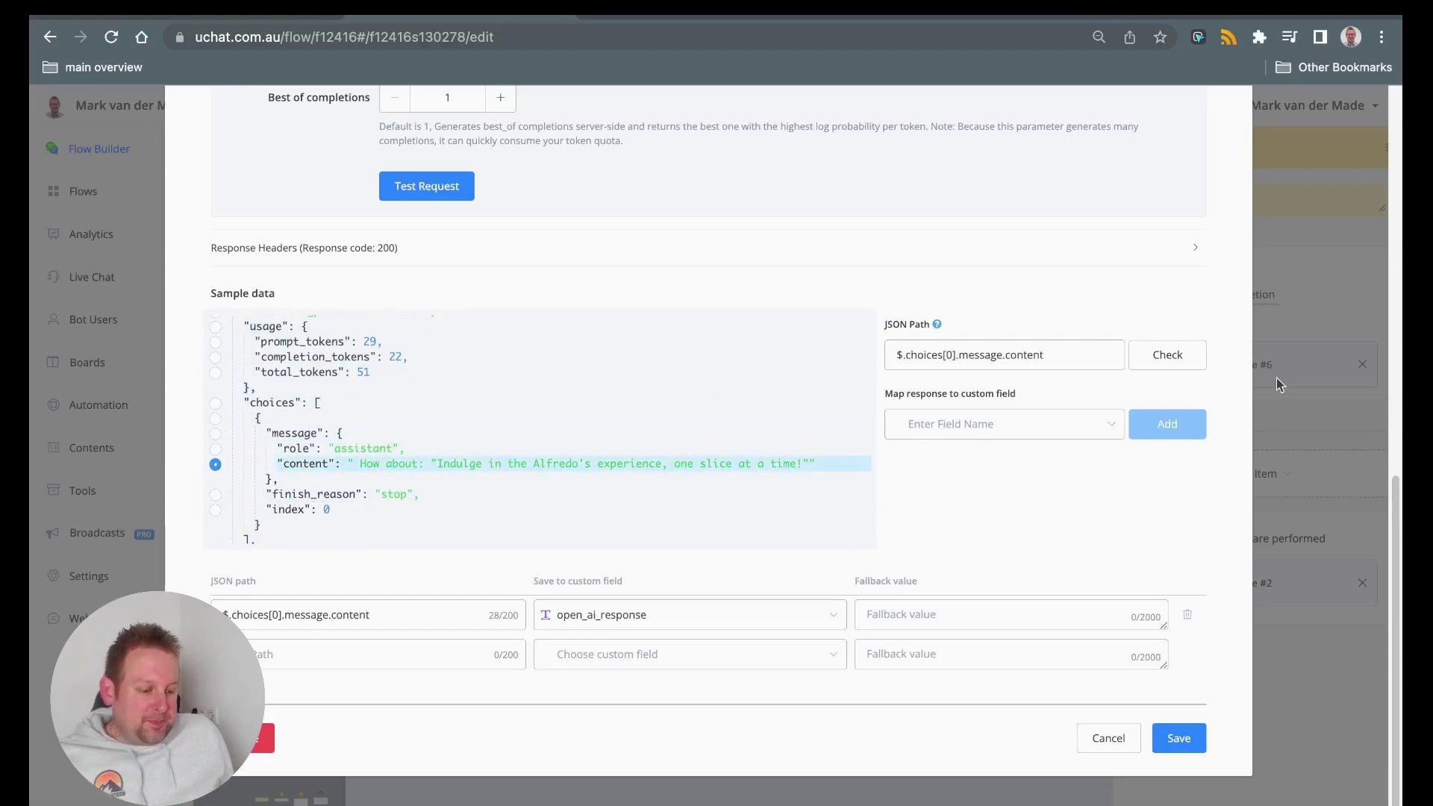
# Map that response path to the open_ai_response field and add the mapping
pyautogui.click(1071, 427)
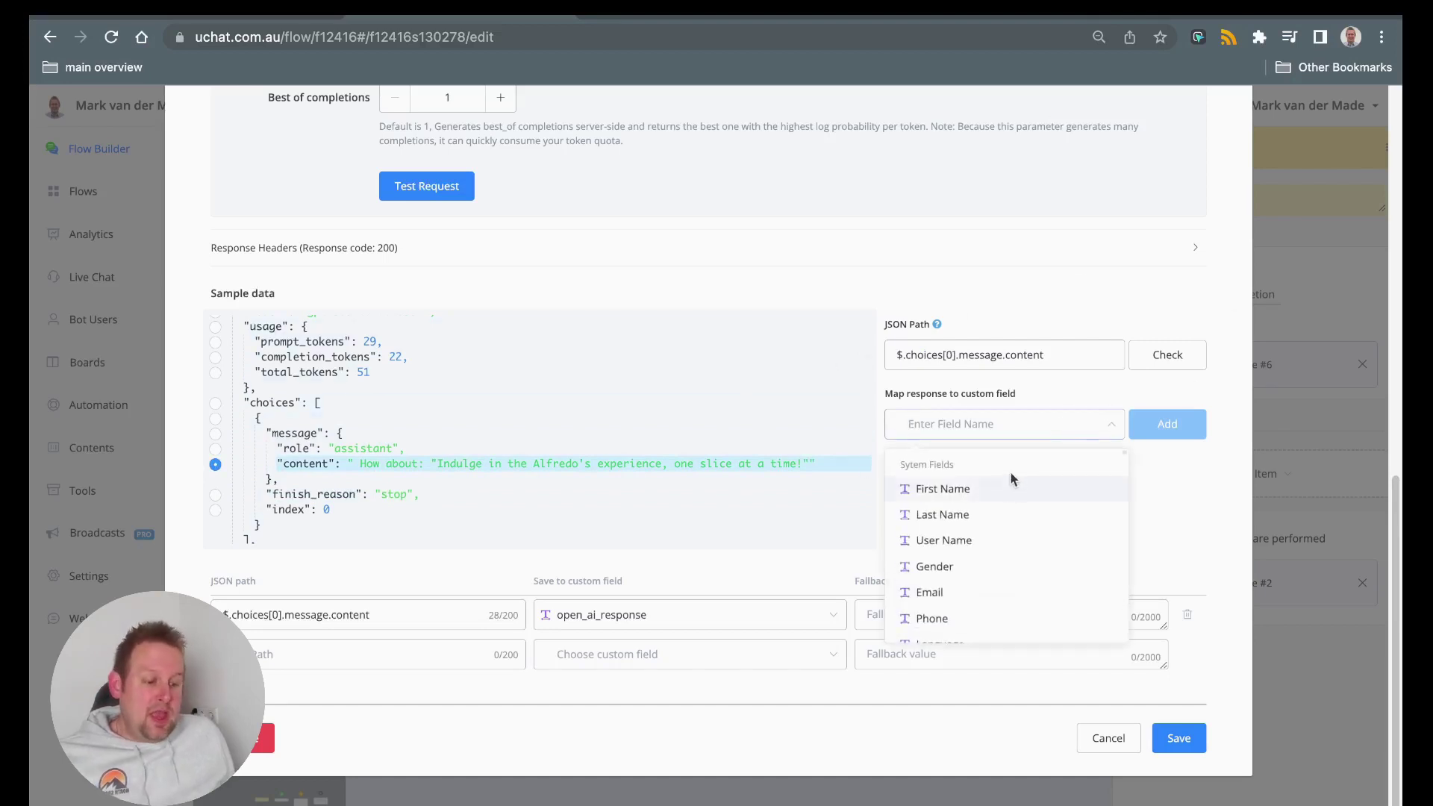
pyautogui.write('open')
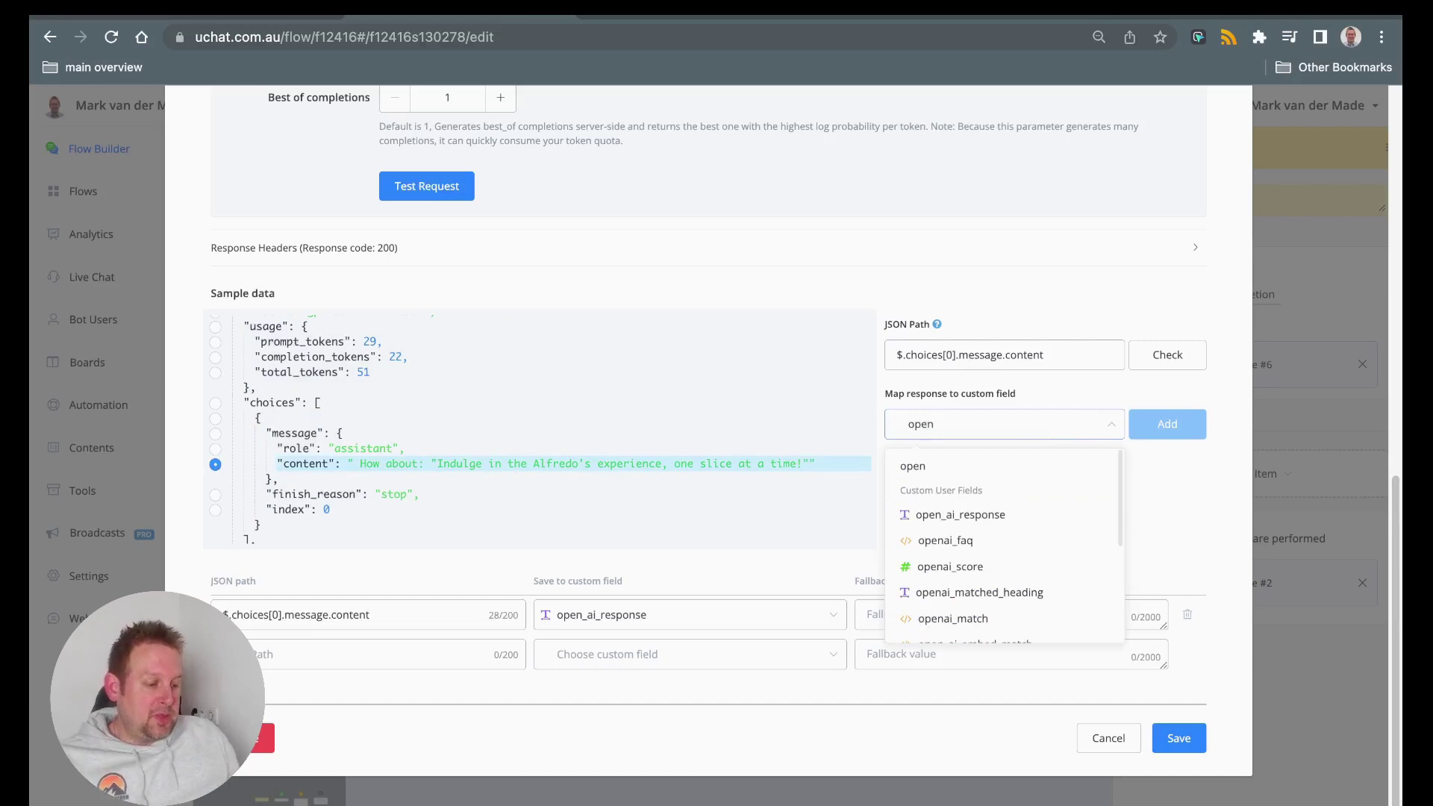
pyautogui.click(1001, 514)
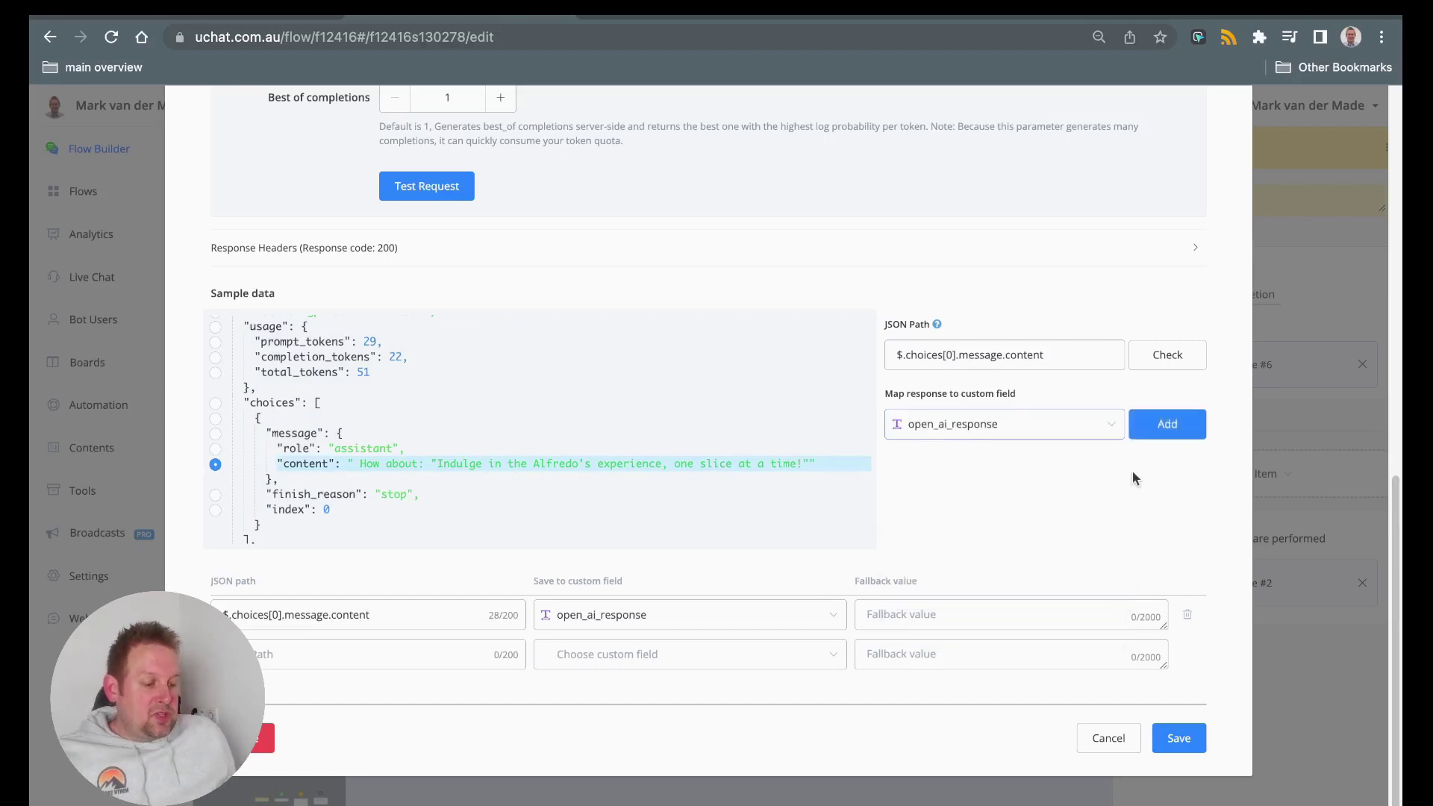
pyautogui.click(1152, 437)
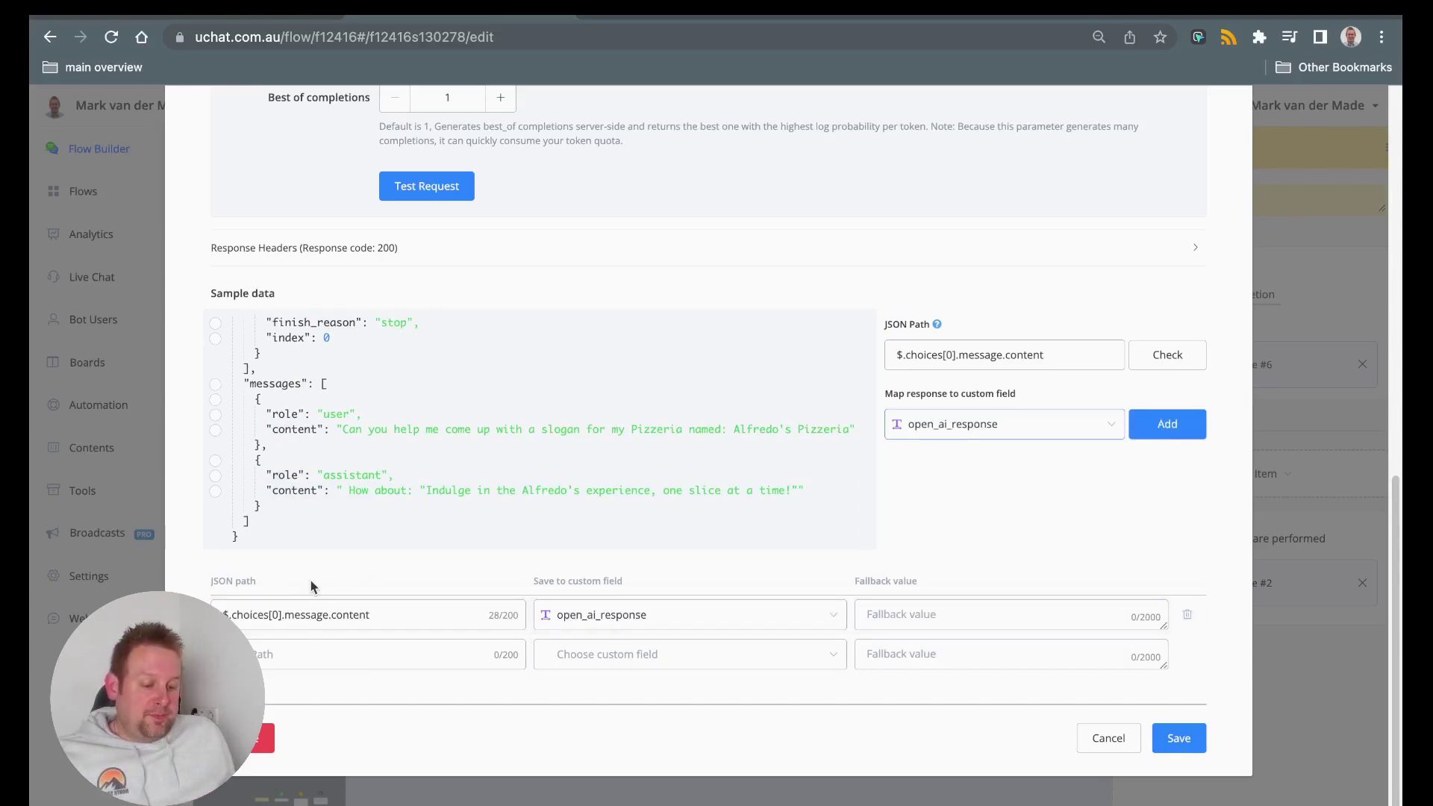
# Close the OpenAI settings, review Send Message #2, and save the flow
pyautogui.click(1108, 738)
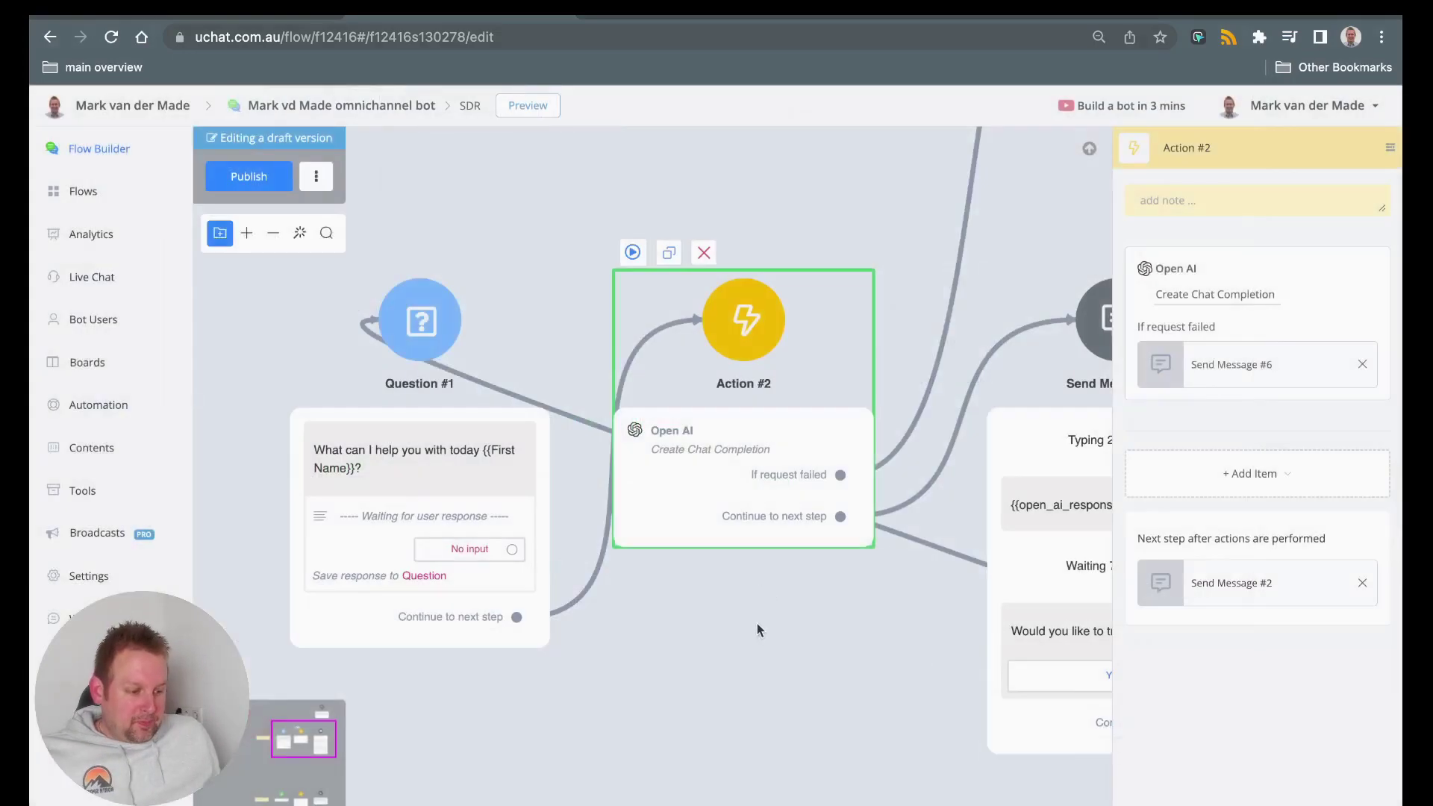
pyautogui.click(841, 516)
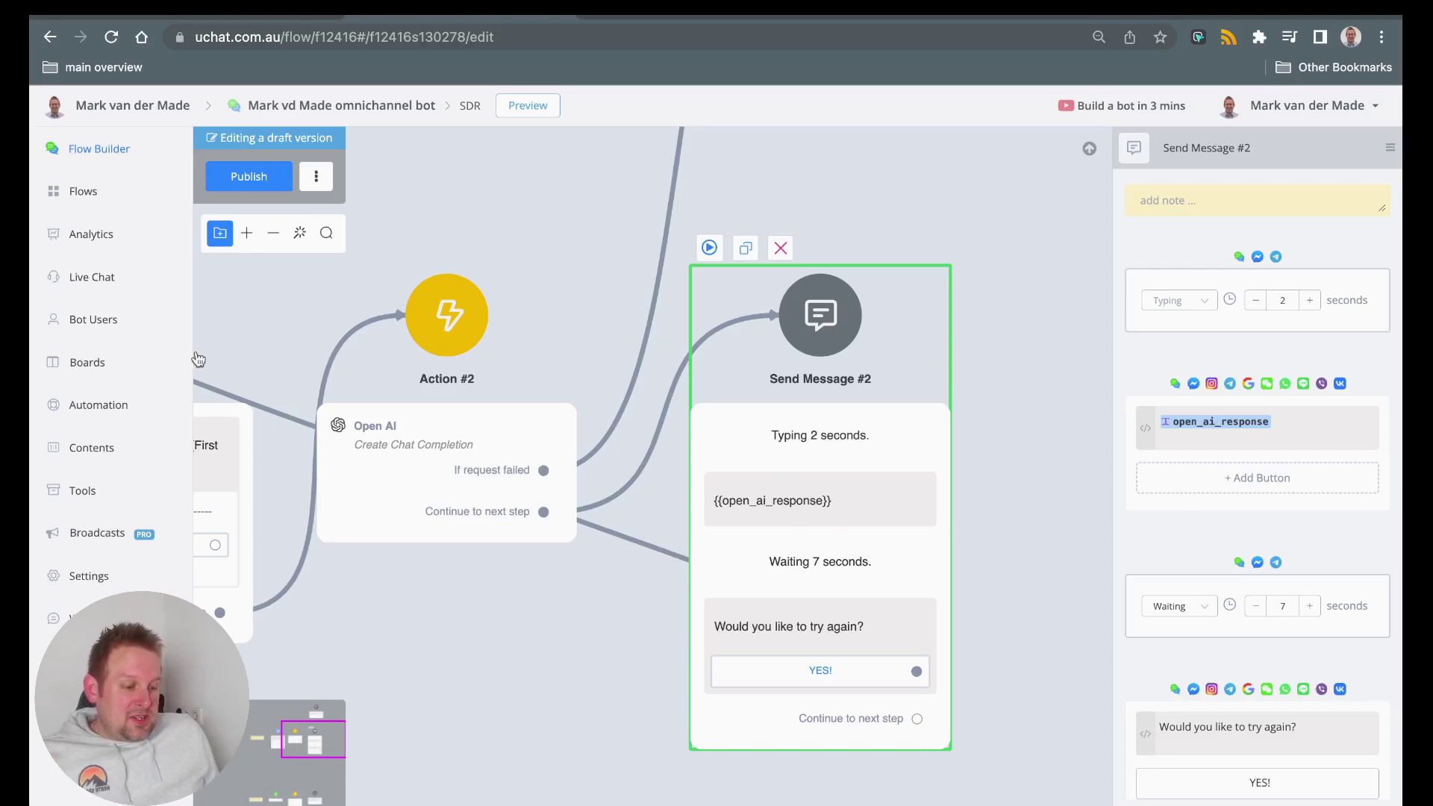
pyautogui.moveTo(384, 607); pyautogui.dragTo(624, 582)
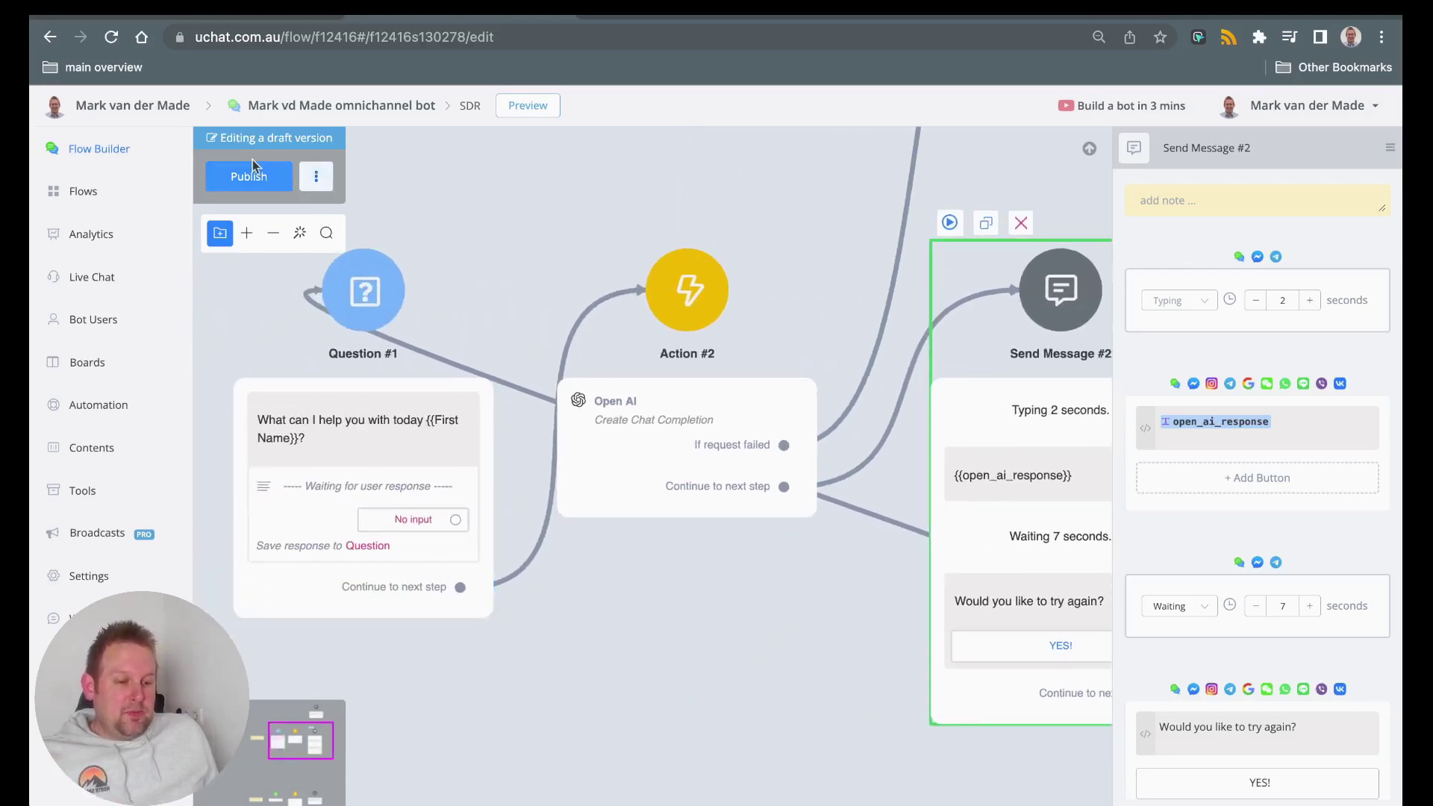
pyautogui.moveTo(596, 535); pyautogui.dragTo(674, 580)
pyautogui.hotkey('ctrl', 's')
# Publish the flow and preview it in a popup starting from Question #1
pyautogui.click(342, 294)
pyautogui.click(331, 269)
pyautogui.click(712, 288)
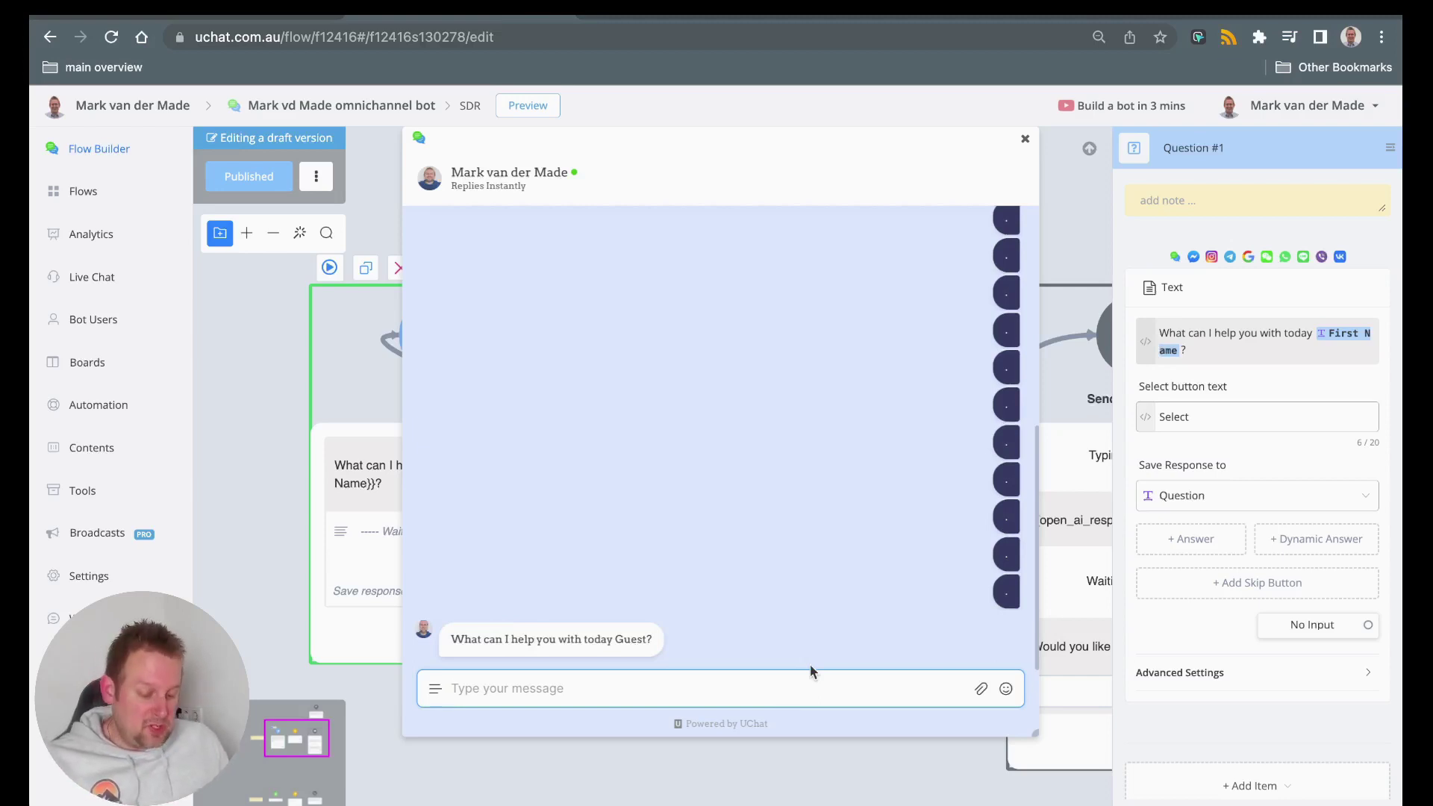
# Send 'Create a tweet about the following topic: ChatGPT just released its API' in the preview
pyautogui.write('Create a tweet about th')
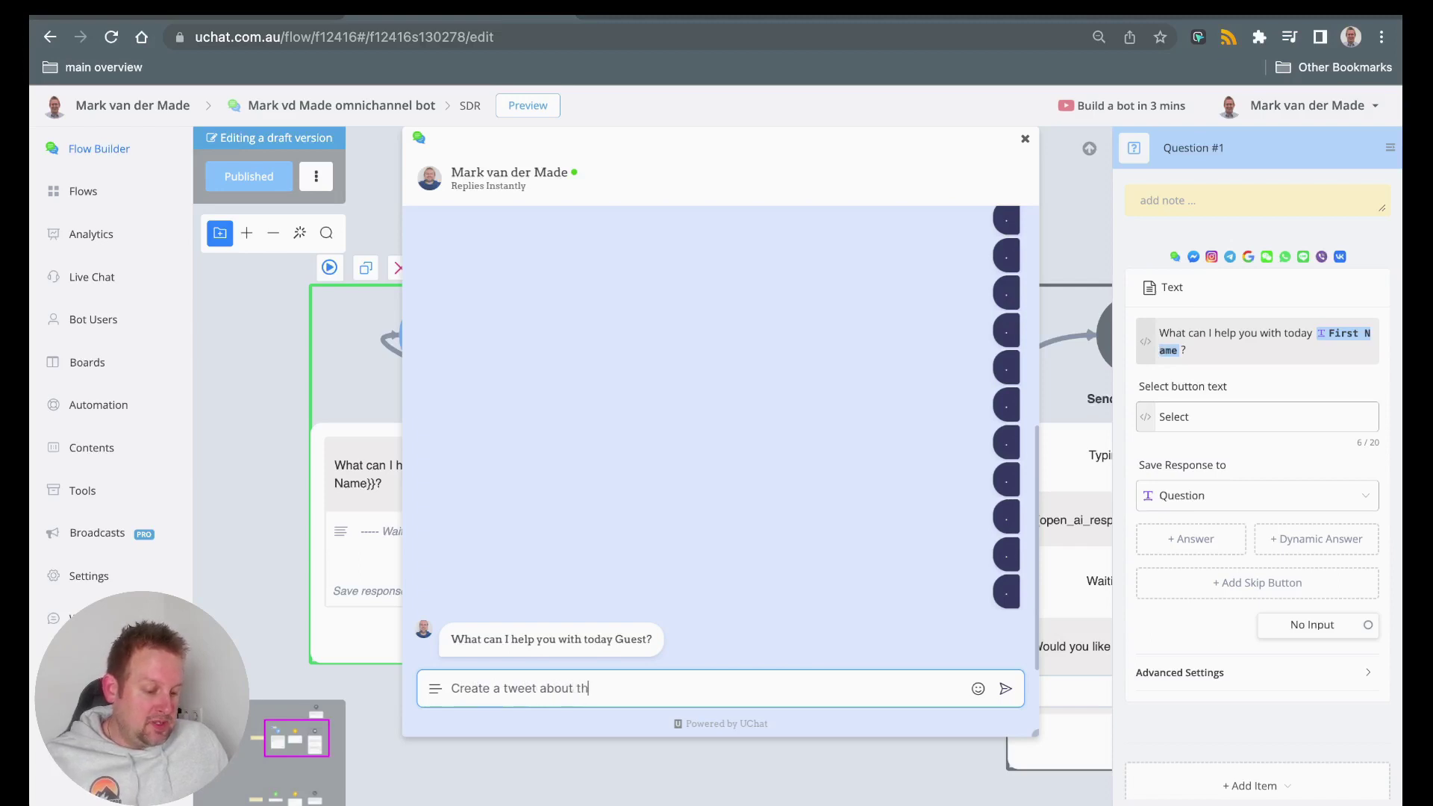
pyautogui.write('e following topic: ')
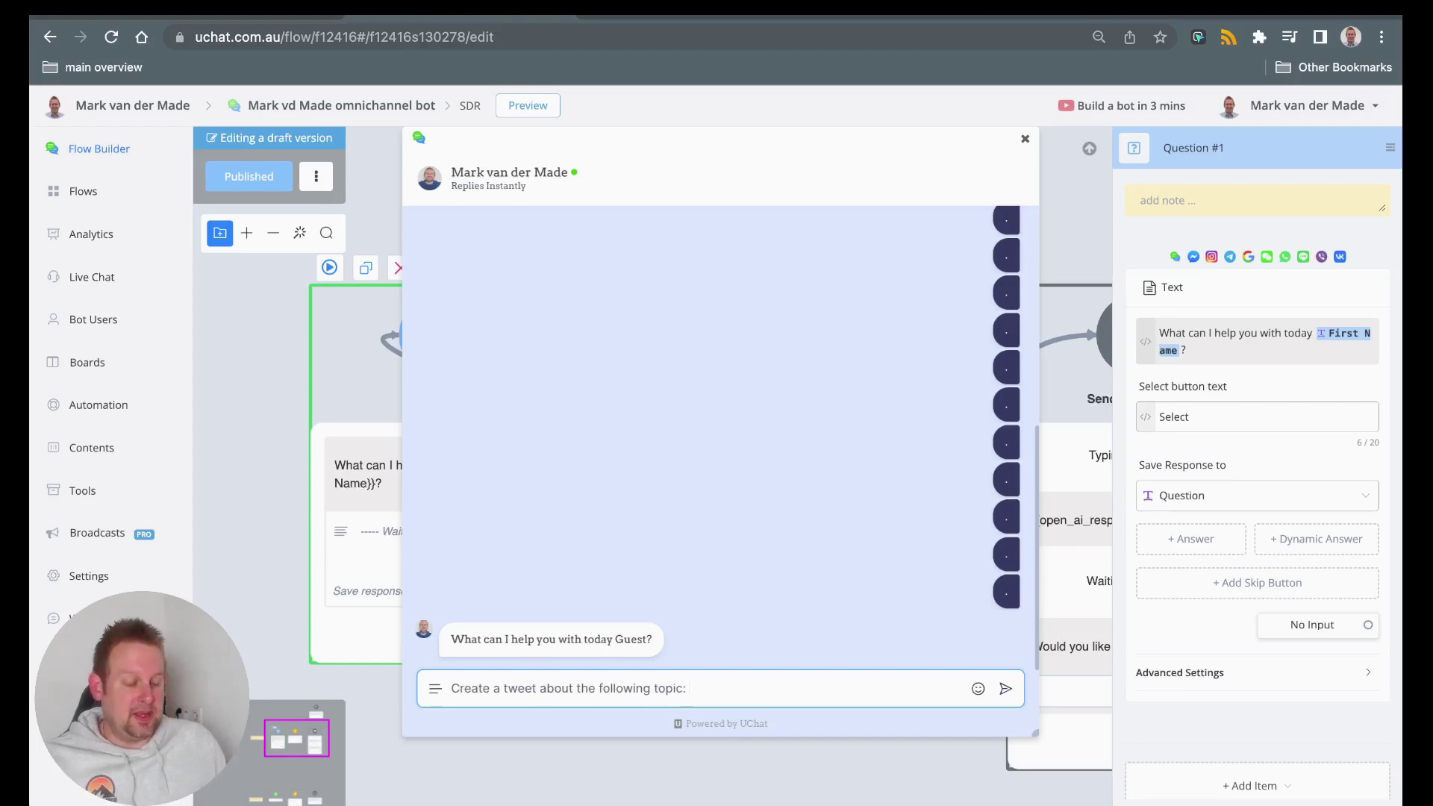
pyautogui.write('Chat')
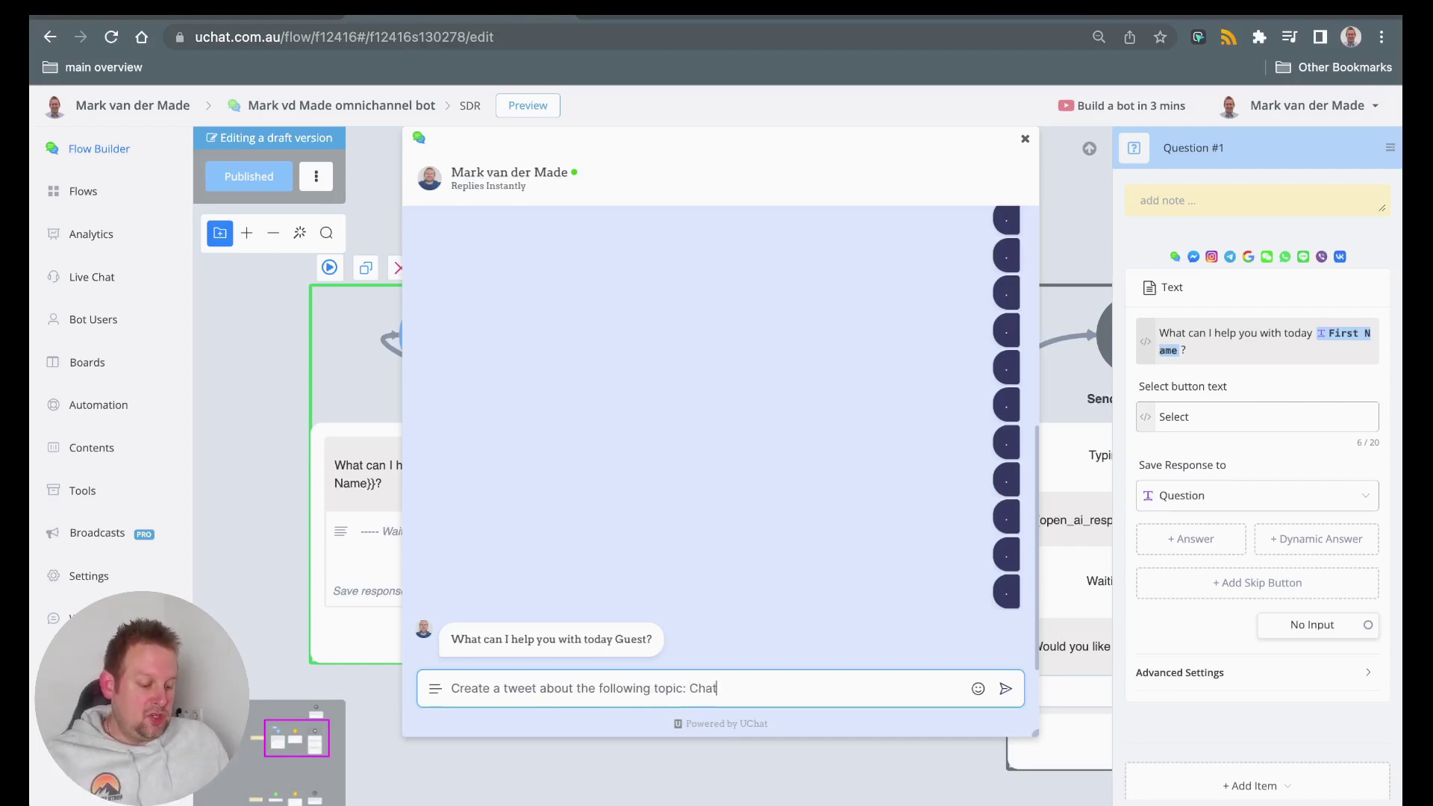
pyautogui.write('GPT just')
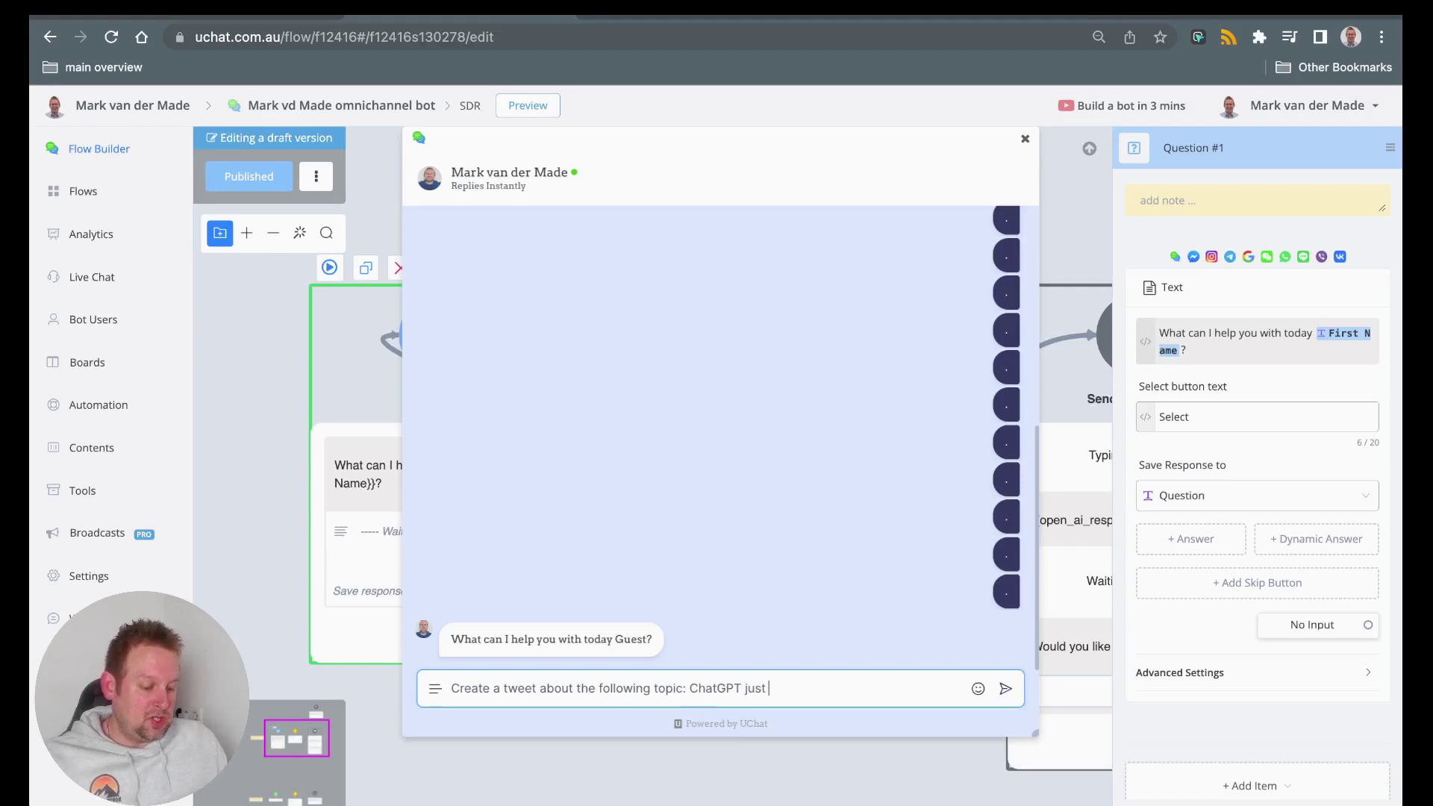
pyautogui.write(' released i')
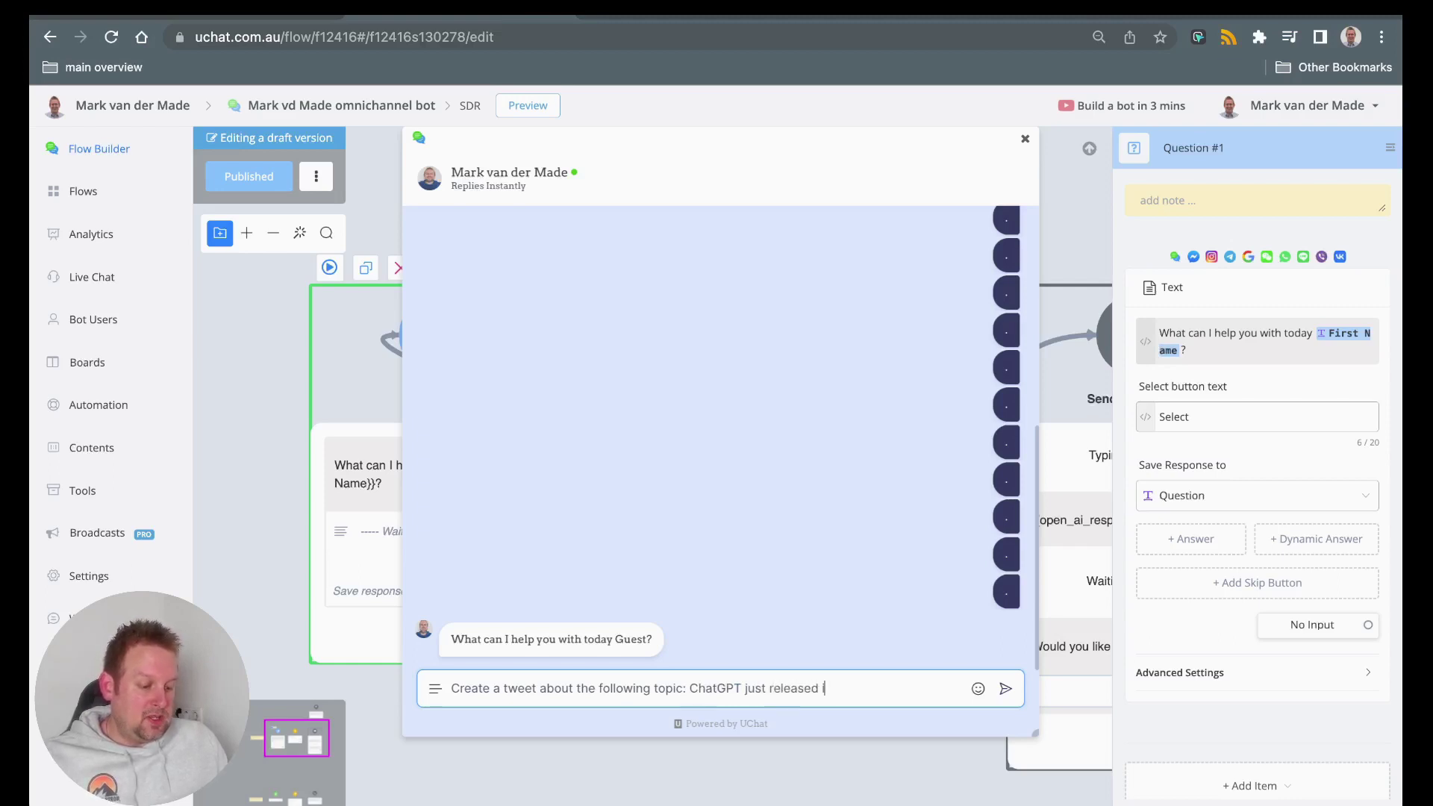
pyautogui.write('ts API!')
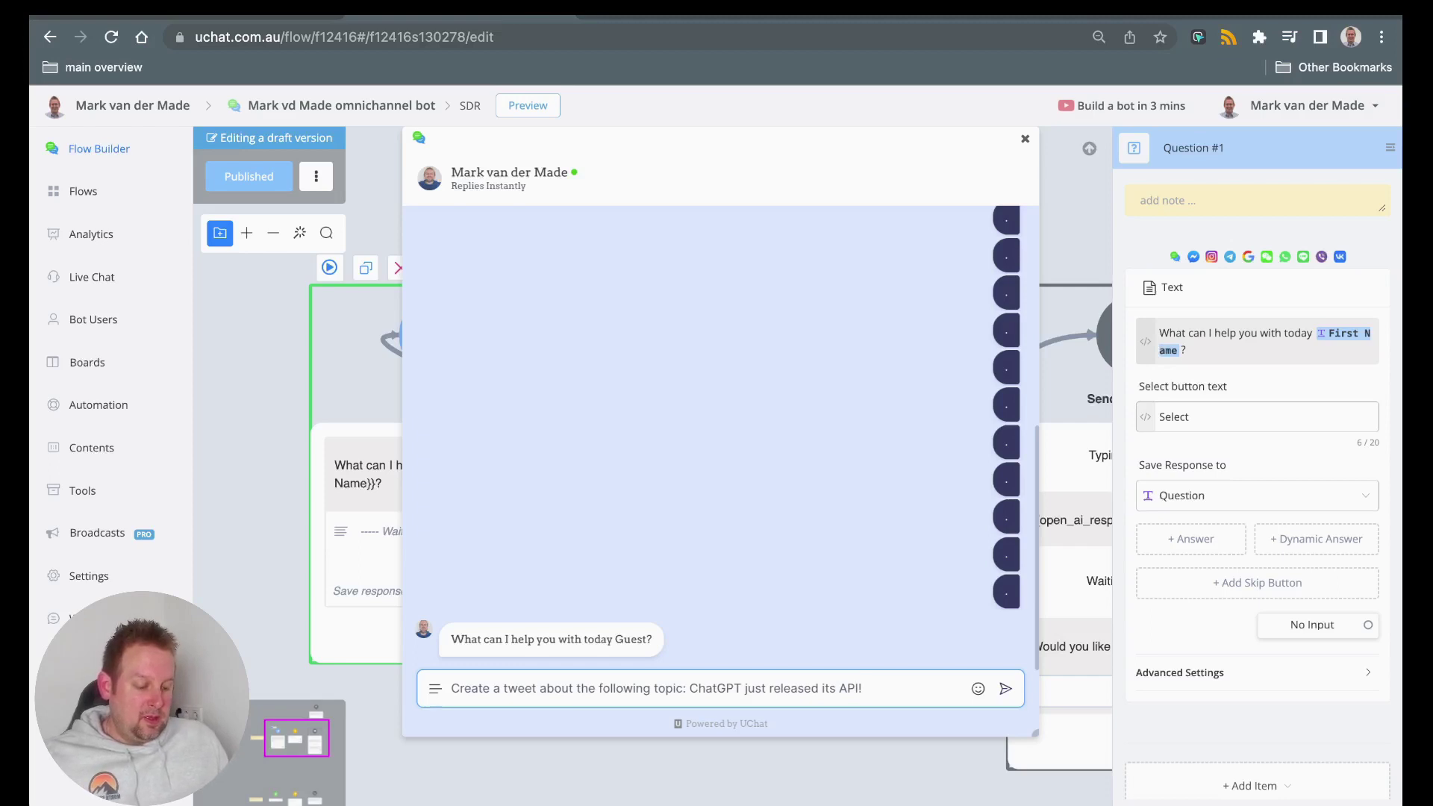
pyautogui.press('Return')
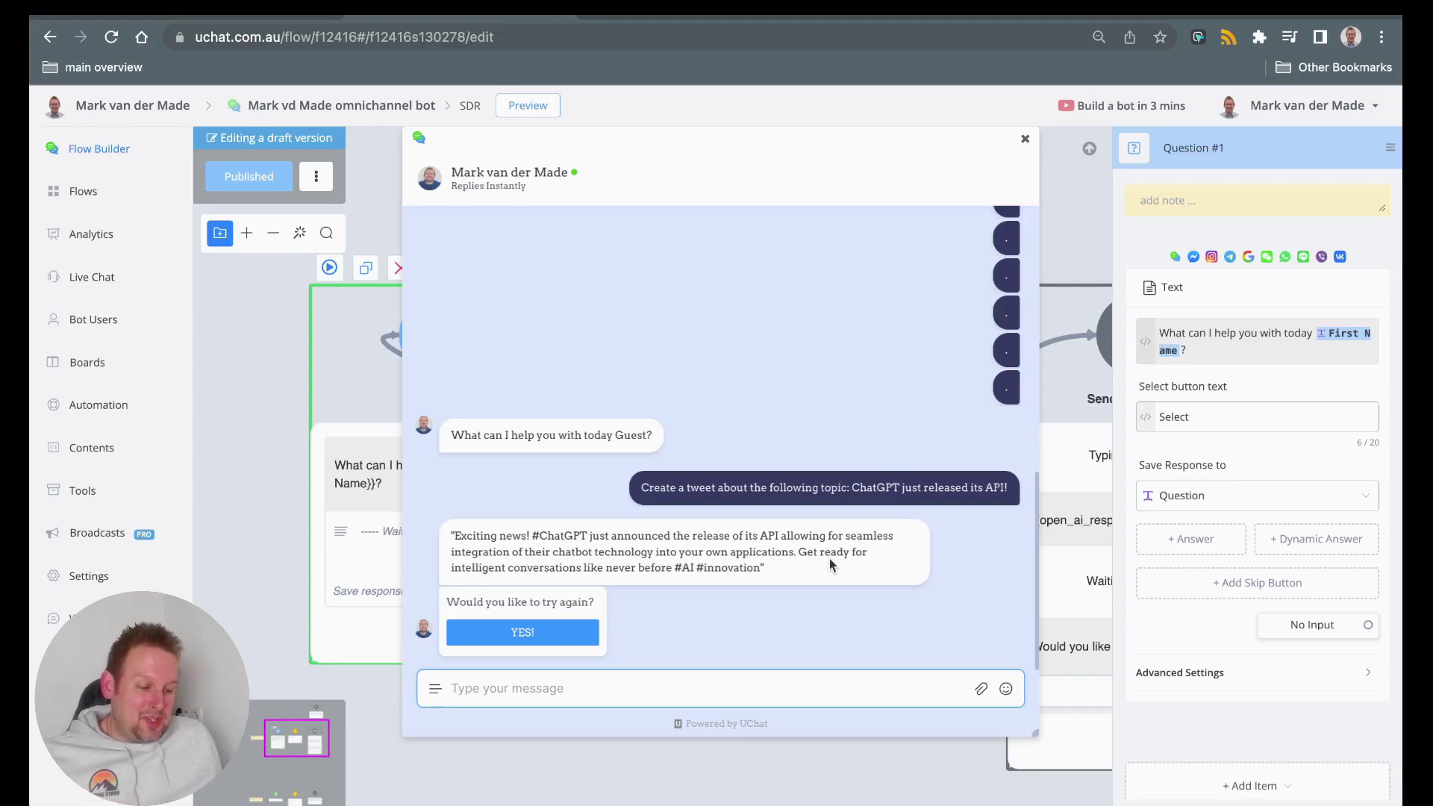
# Try again and ask the bot for 3 tips about a successful marketing campaign
pyautogui.click(532, 632)
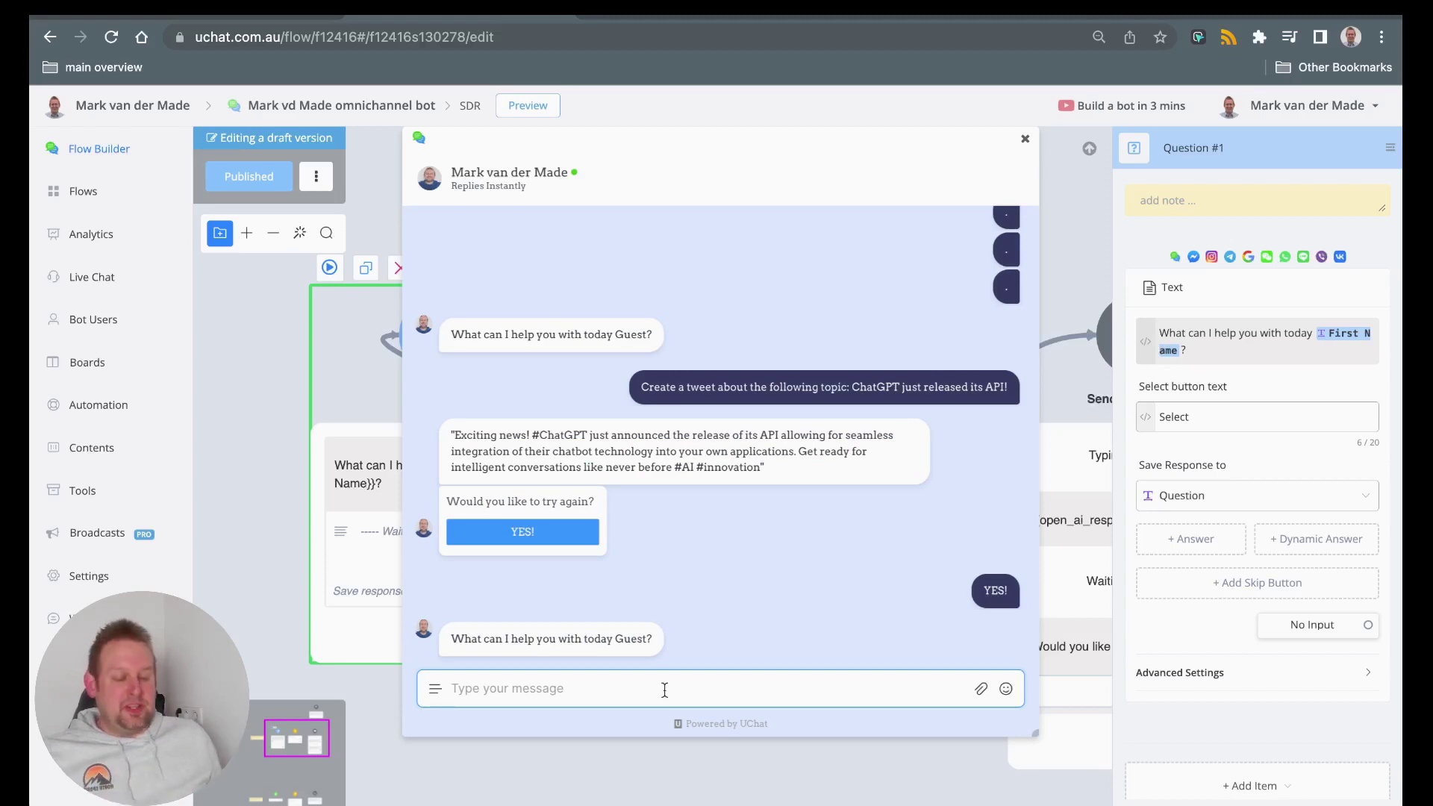
pyautogui.write('give me')
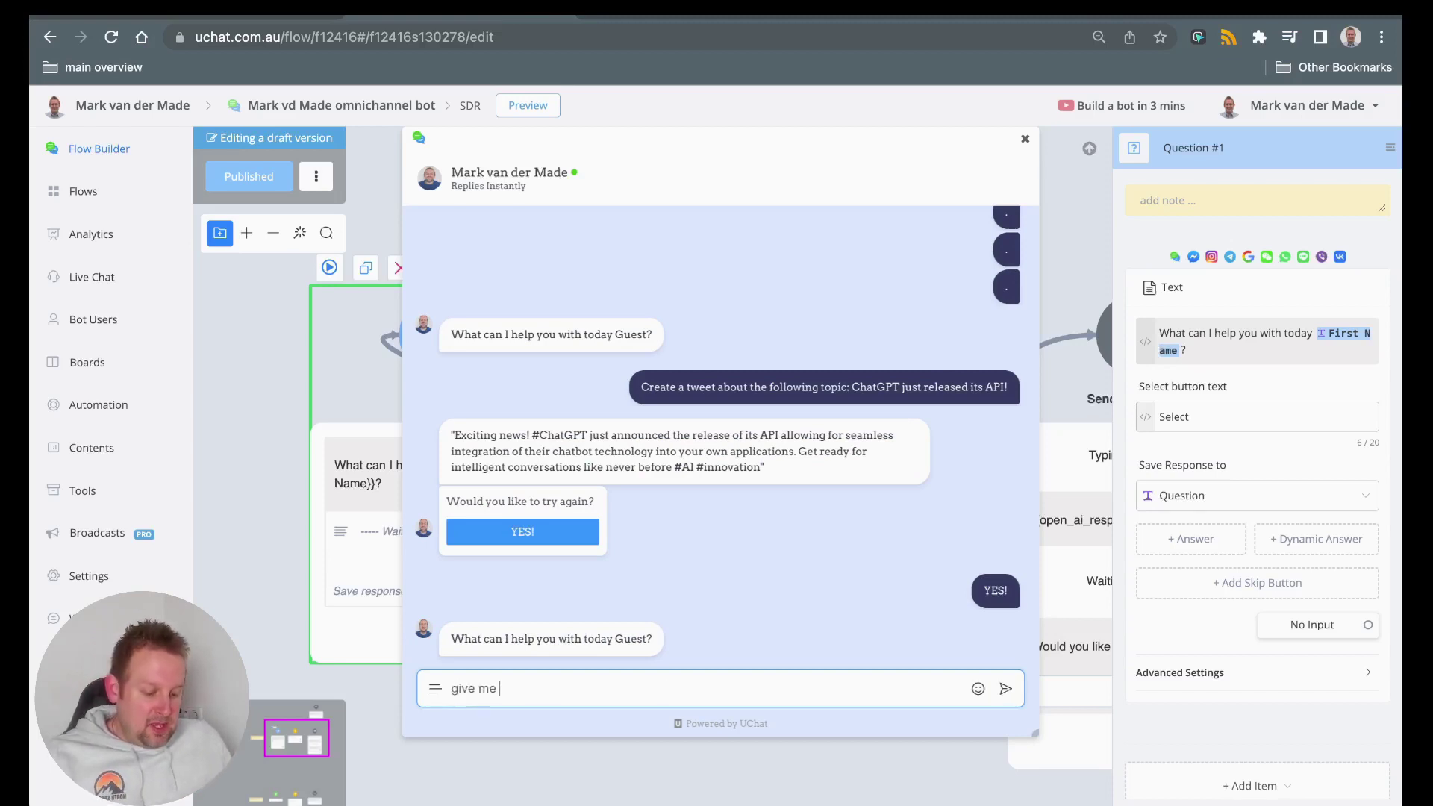
pyautogui.write(' 3 tips about')
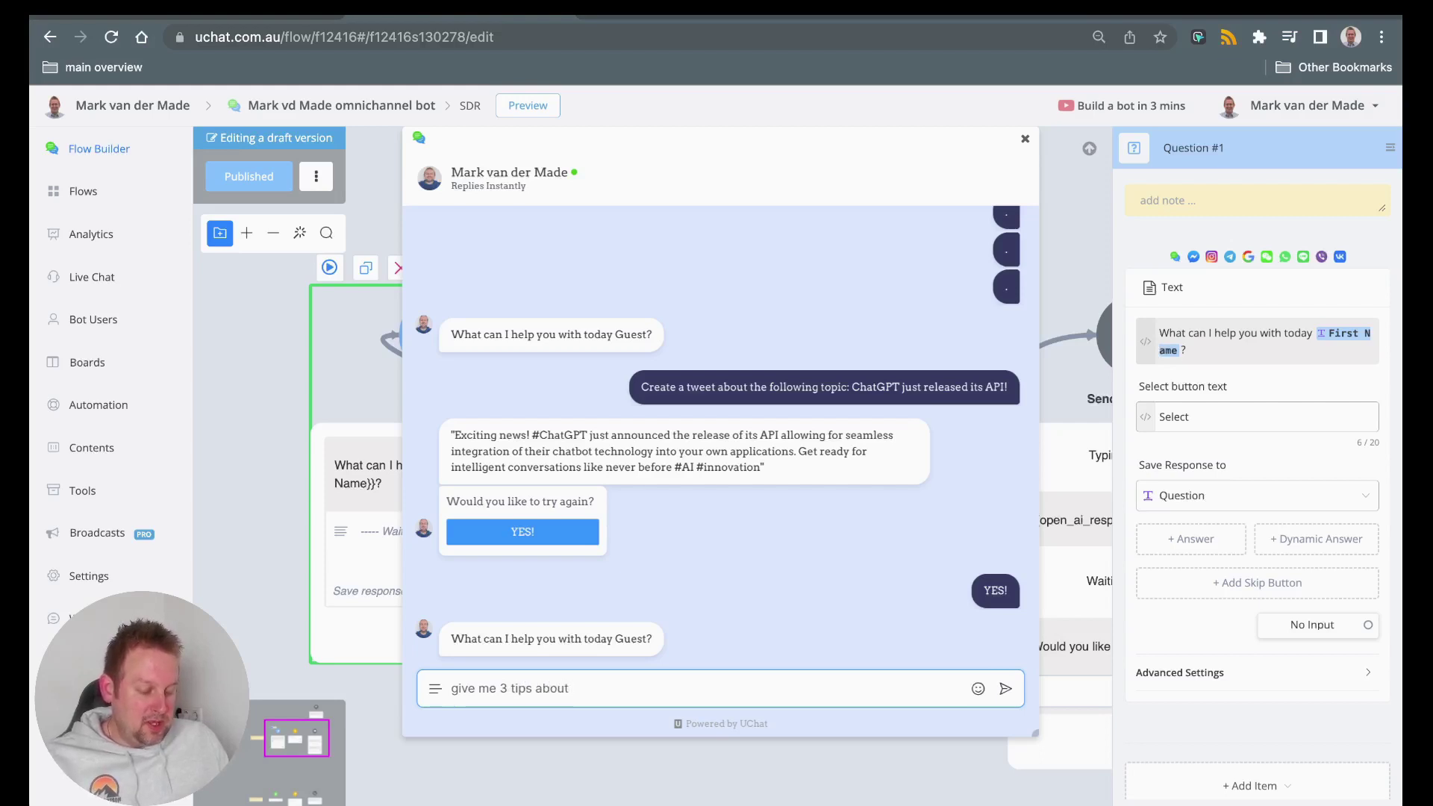
pyautogui.write(' a successful m')
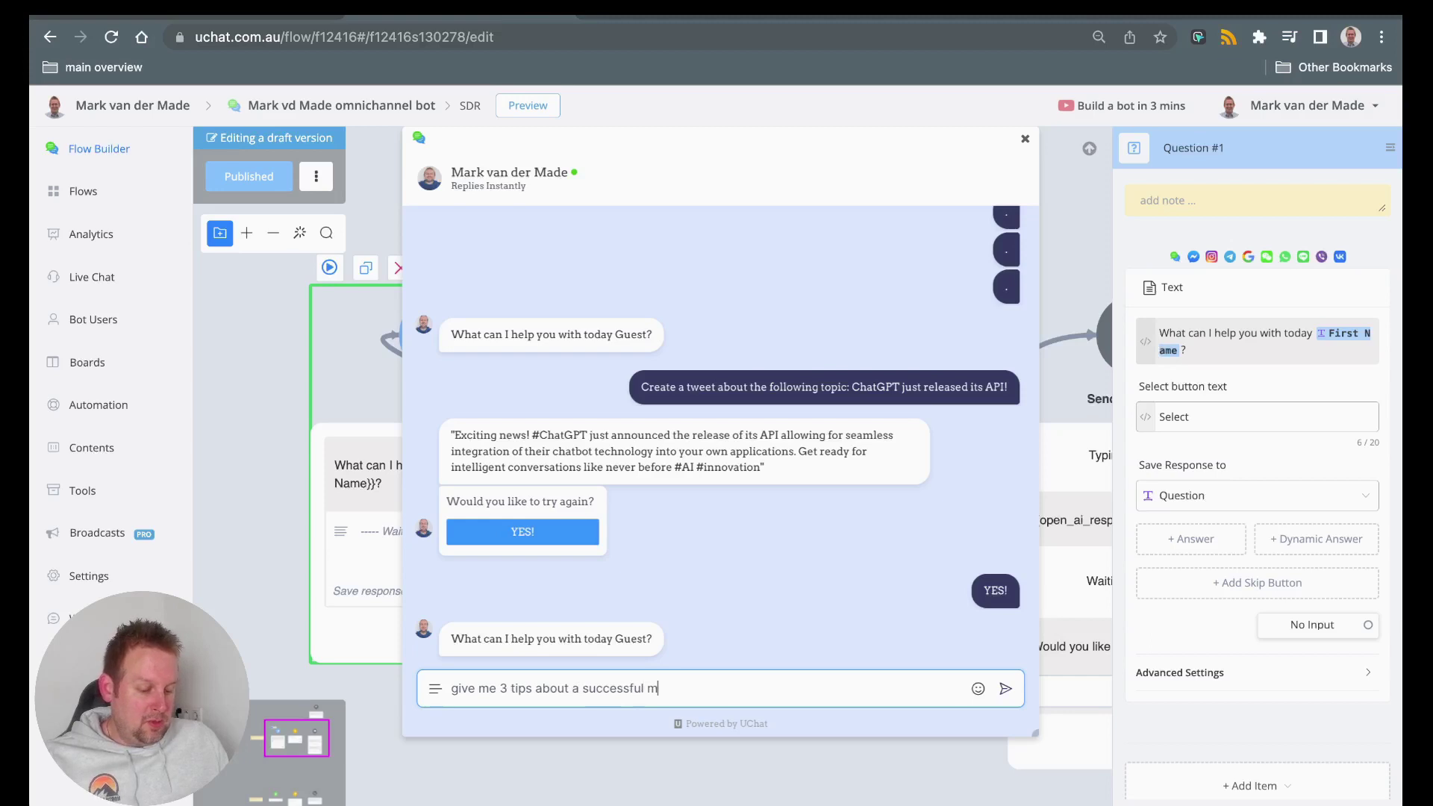
pyautogui.write('arketing campaign')
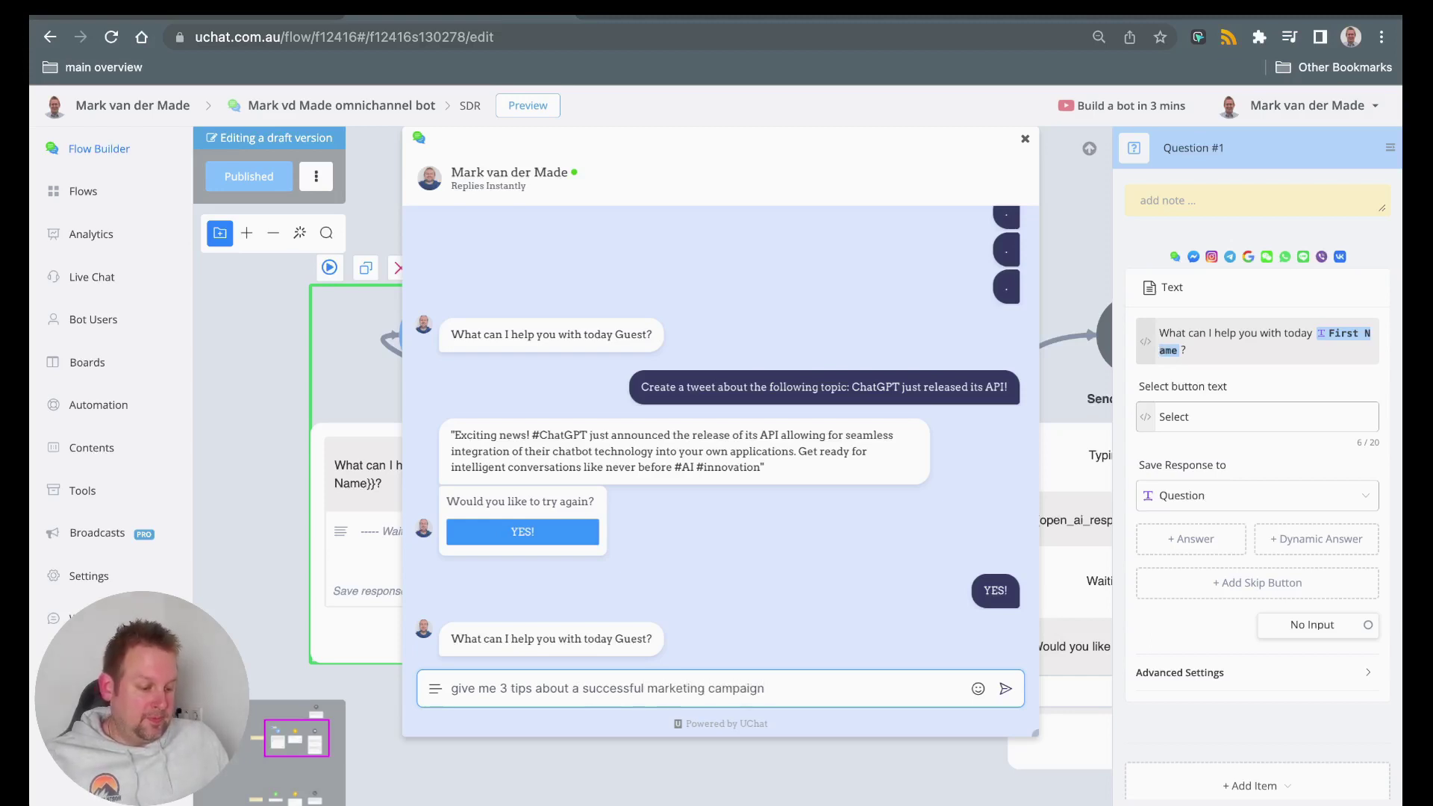
pyautogui.press('Return')
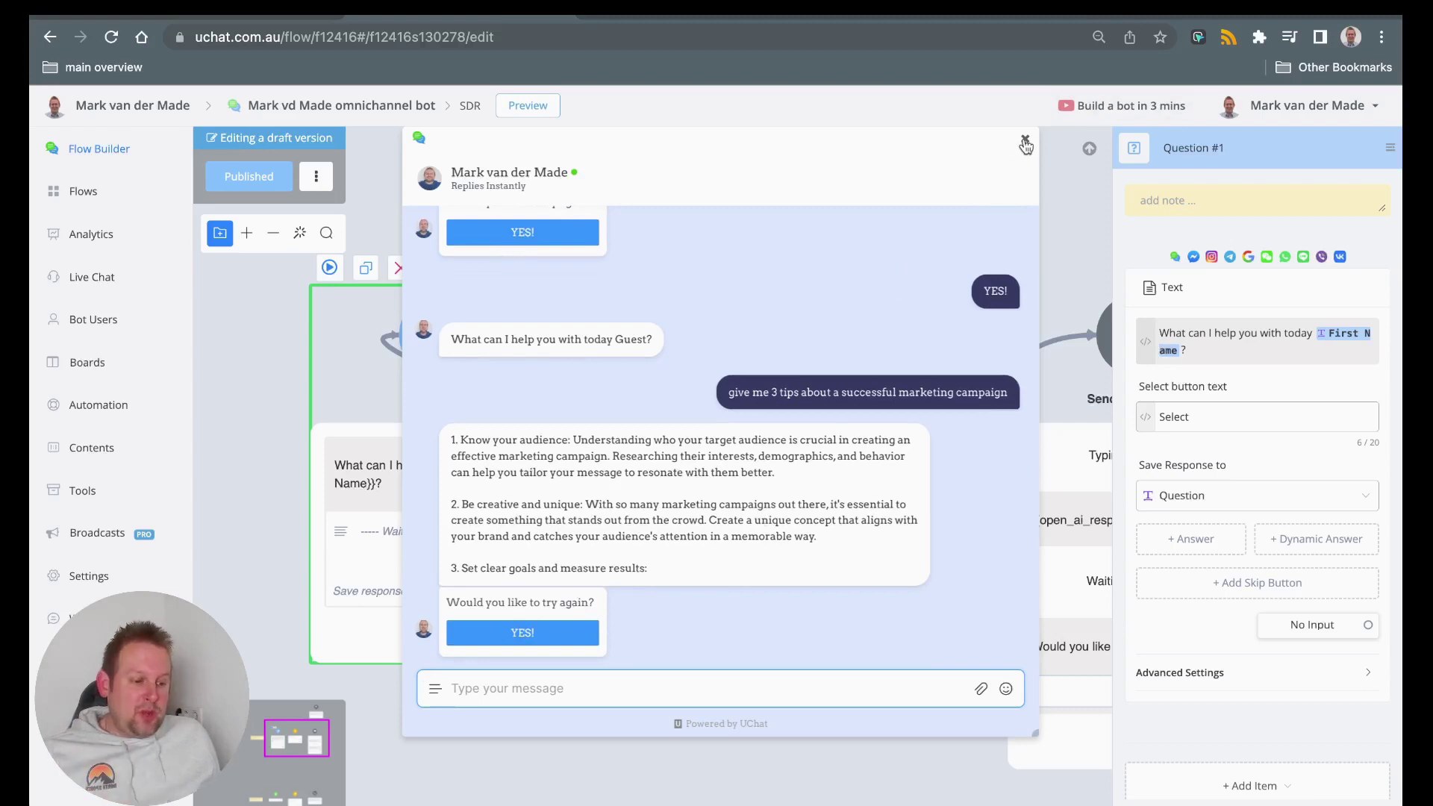
# Close the preview and navigate to the smart default reply flow's Action #1 step
pyautogui.click(1023, 141)
pyautogui.moveTo(773, 660); pyautogui.dragTo(723, 624)
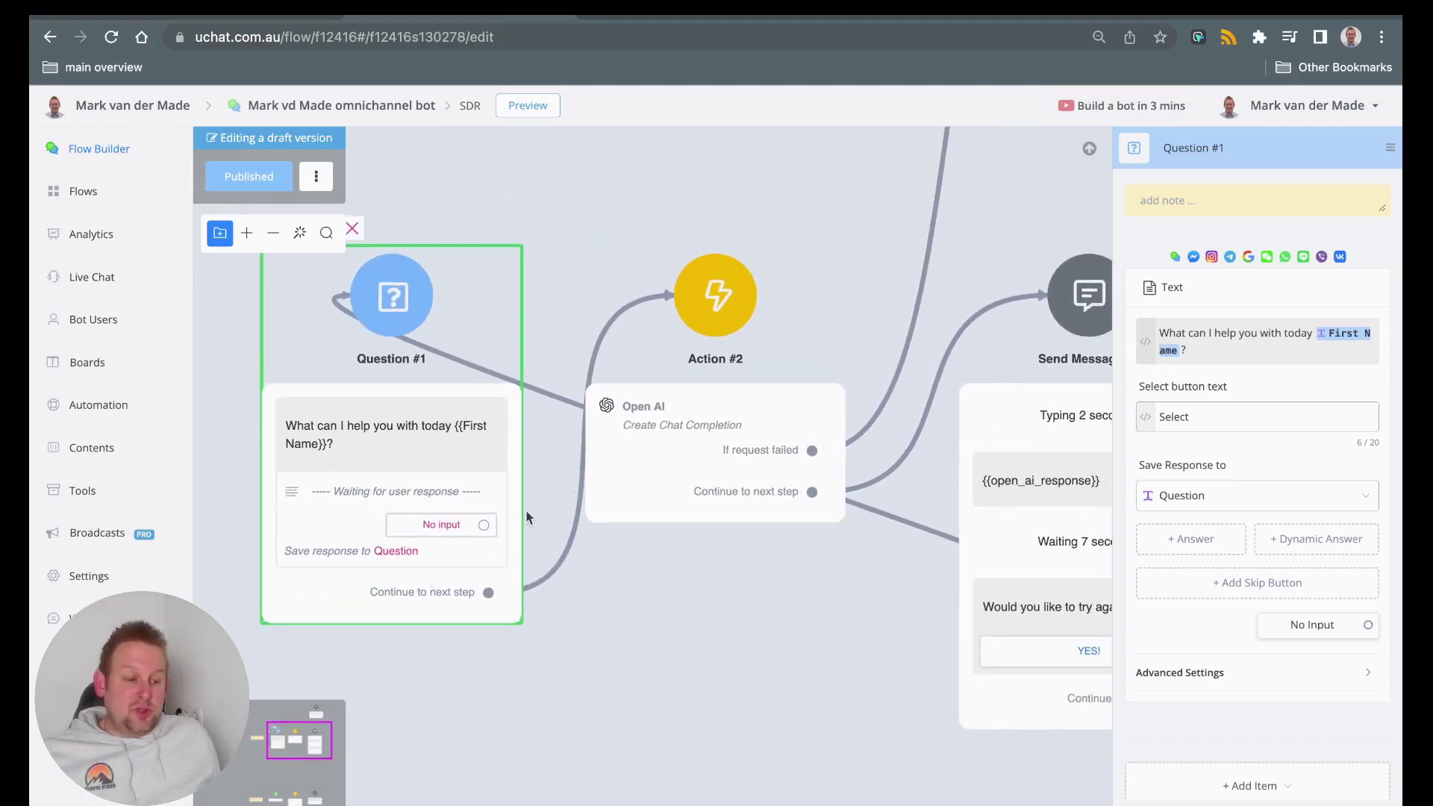
pyautogui.moveTo(734, 652); pyautogui.dragTo(720, 342)
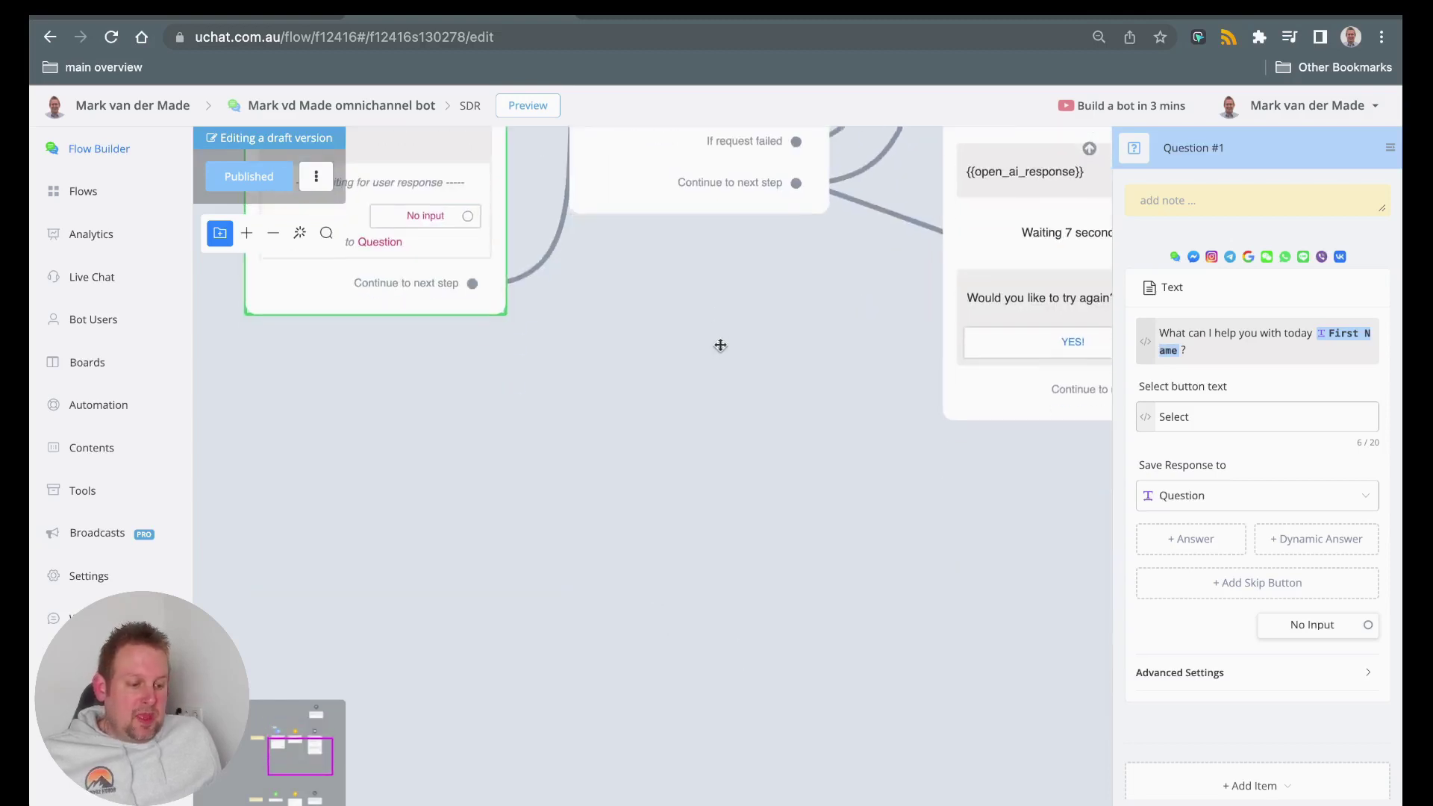
pyautogui.scroll(-3, 716, 340)
pyautogui.moveTo(682, 548); pyautogui.dragTo(947, 112)
pyautogui.scroll(3, 582, 409)
pyautogui.scroll(2, 582, 409)
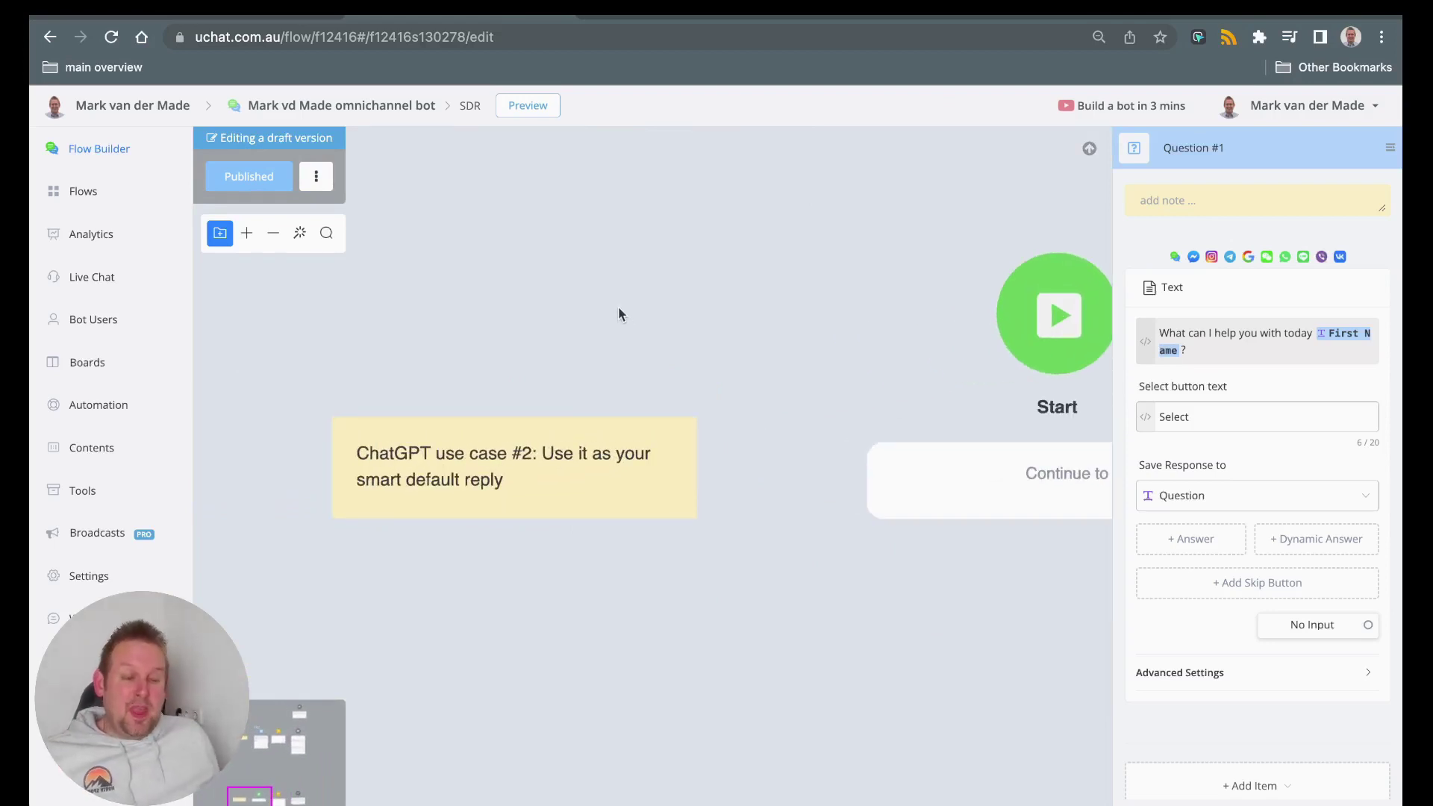
pyautogui.scroll(-3, 618, 306)
pyautogui.click(699, 441)
pyautogui.scroll(-2, 731, 522)
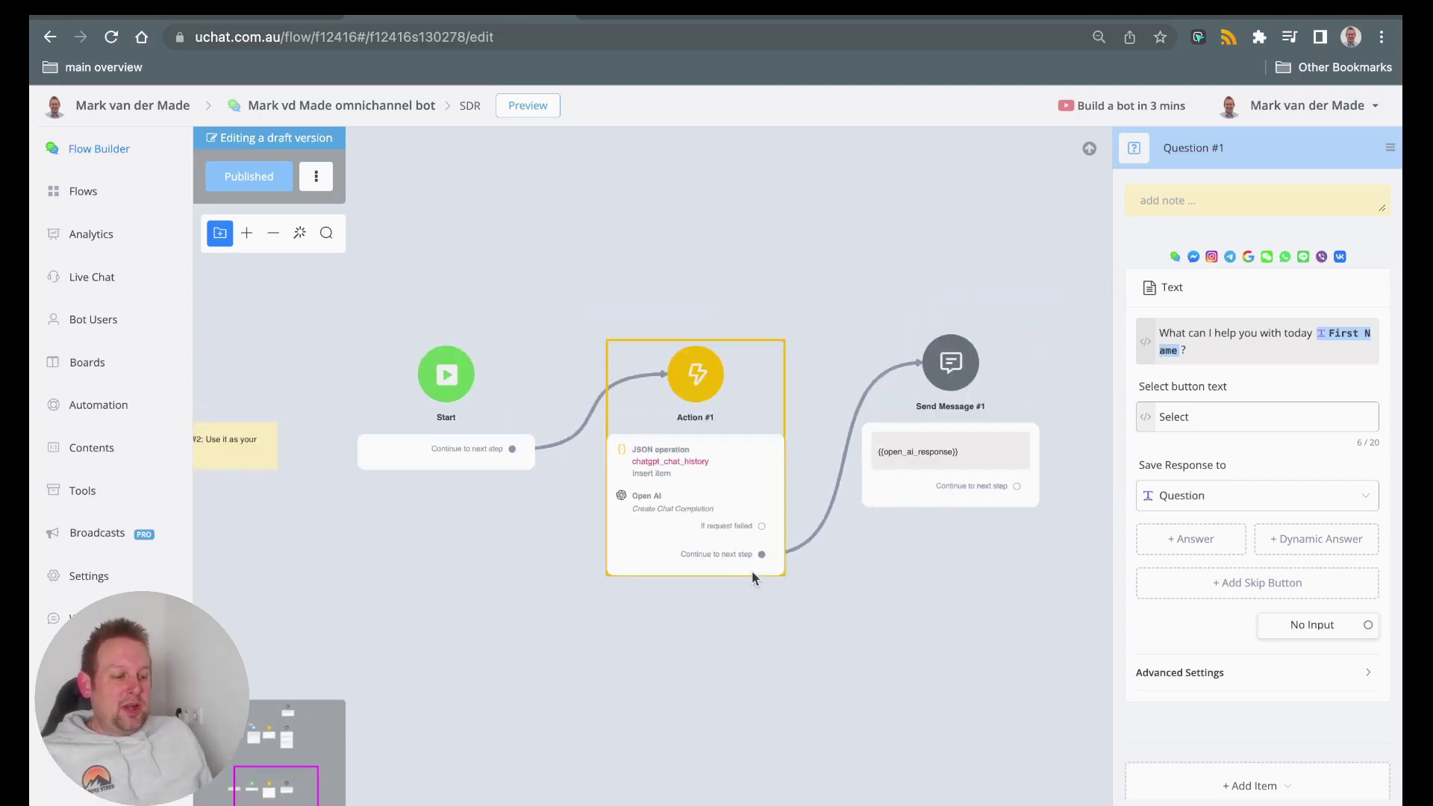
pyautogui.click(864, 580)
pyautogui.moveTo(864, 581); pyautogui.dragTo(855, 580)
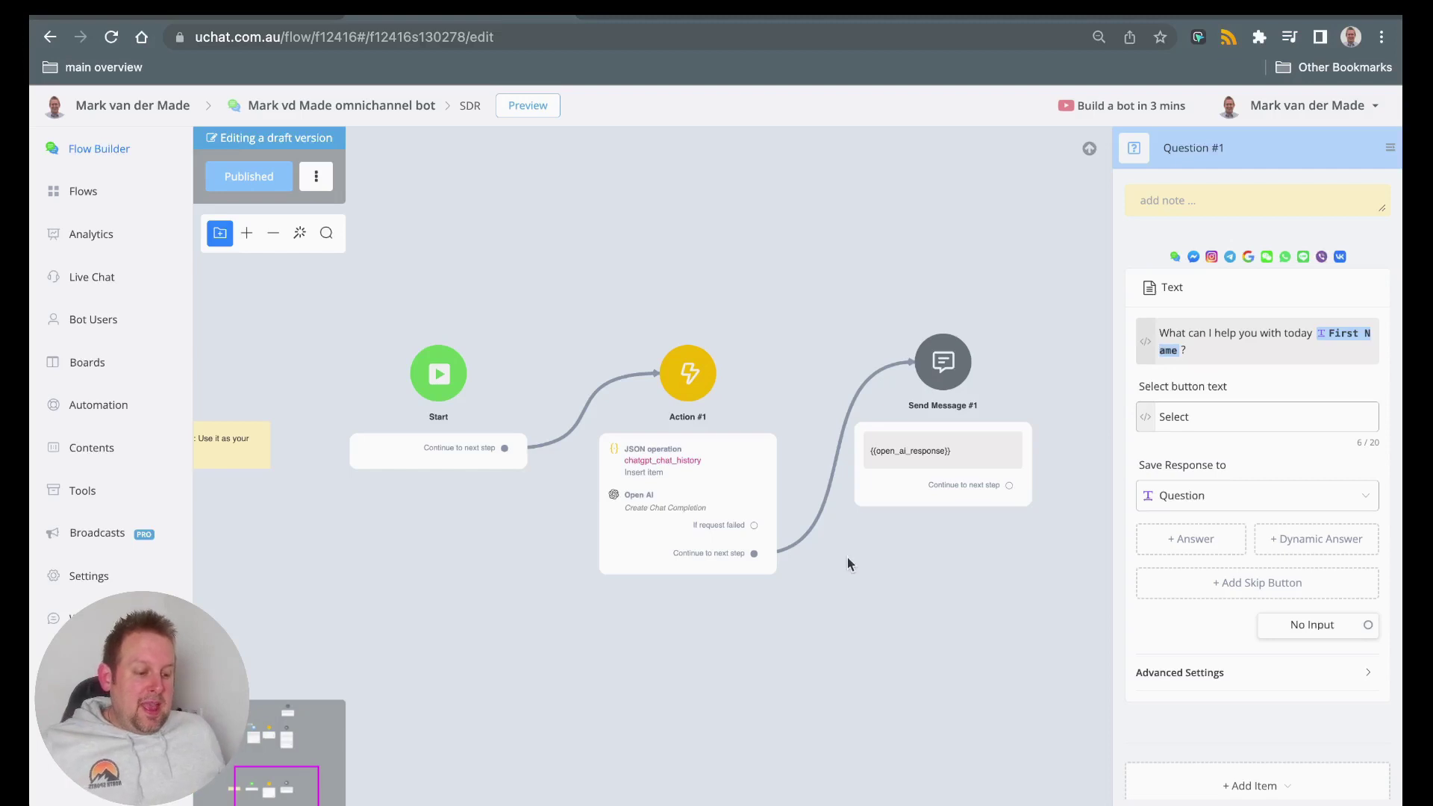
pyautogui.click(672, 506)
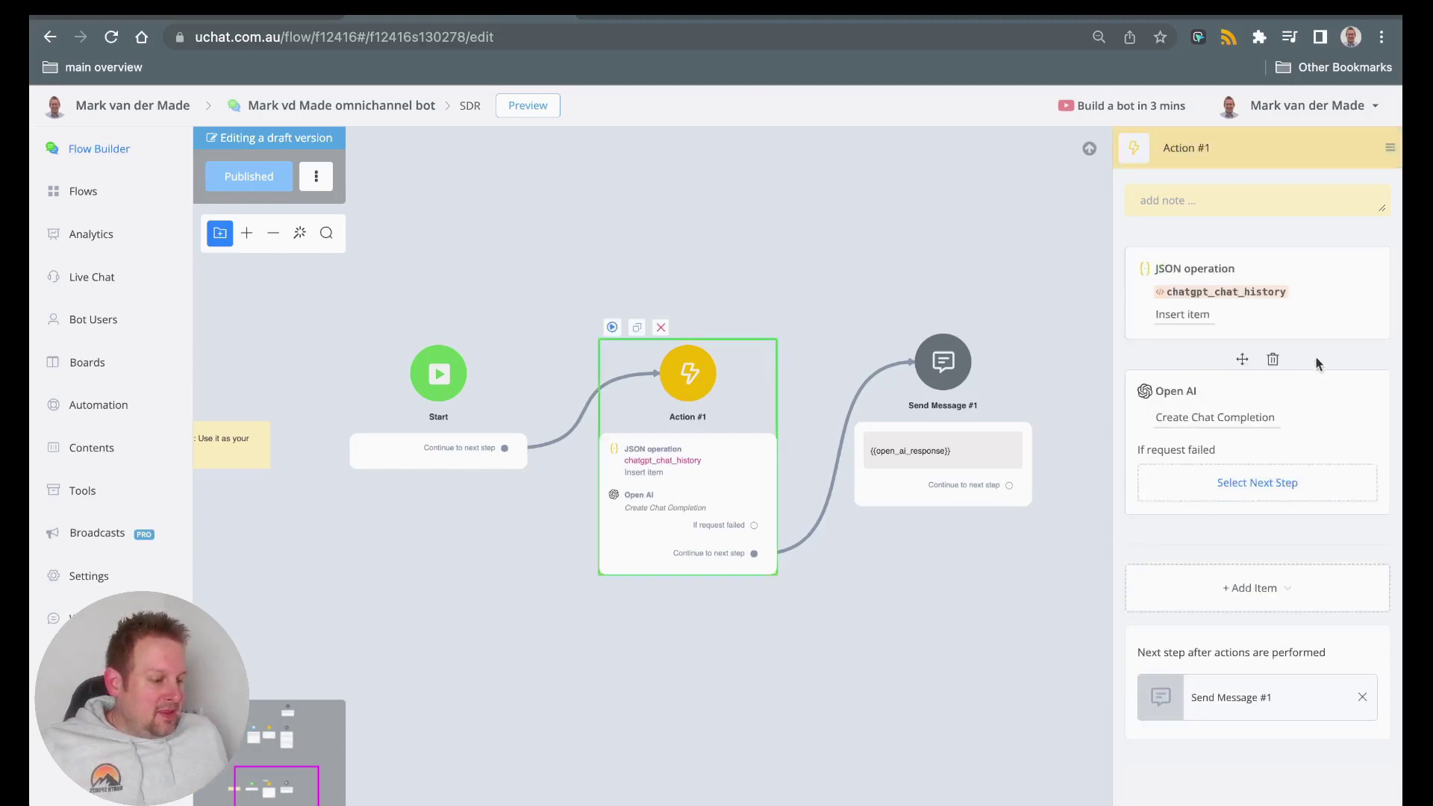
pyautogui.click(1184, 422)
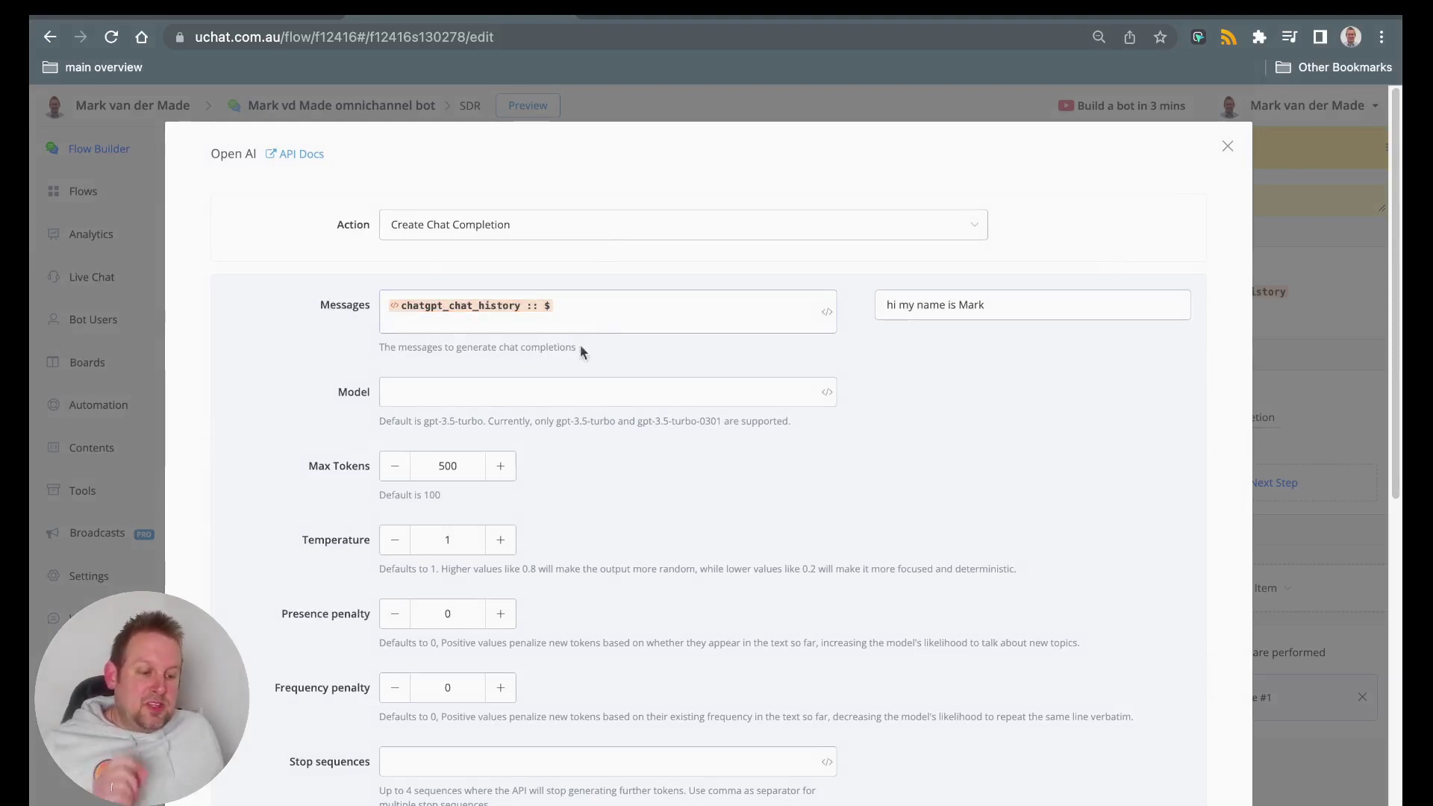
pyautogui.click(503, 307)
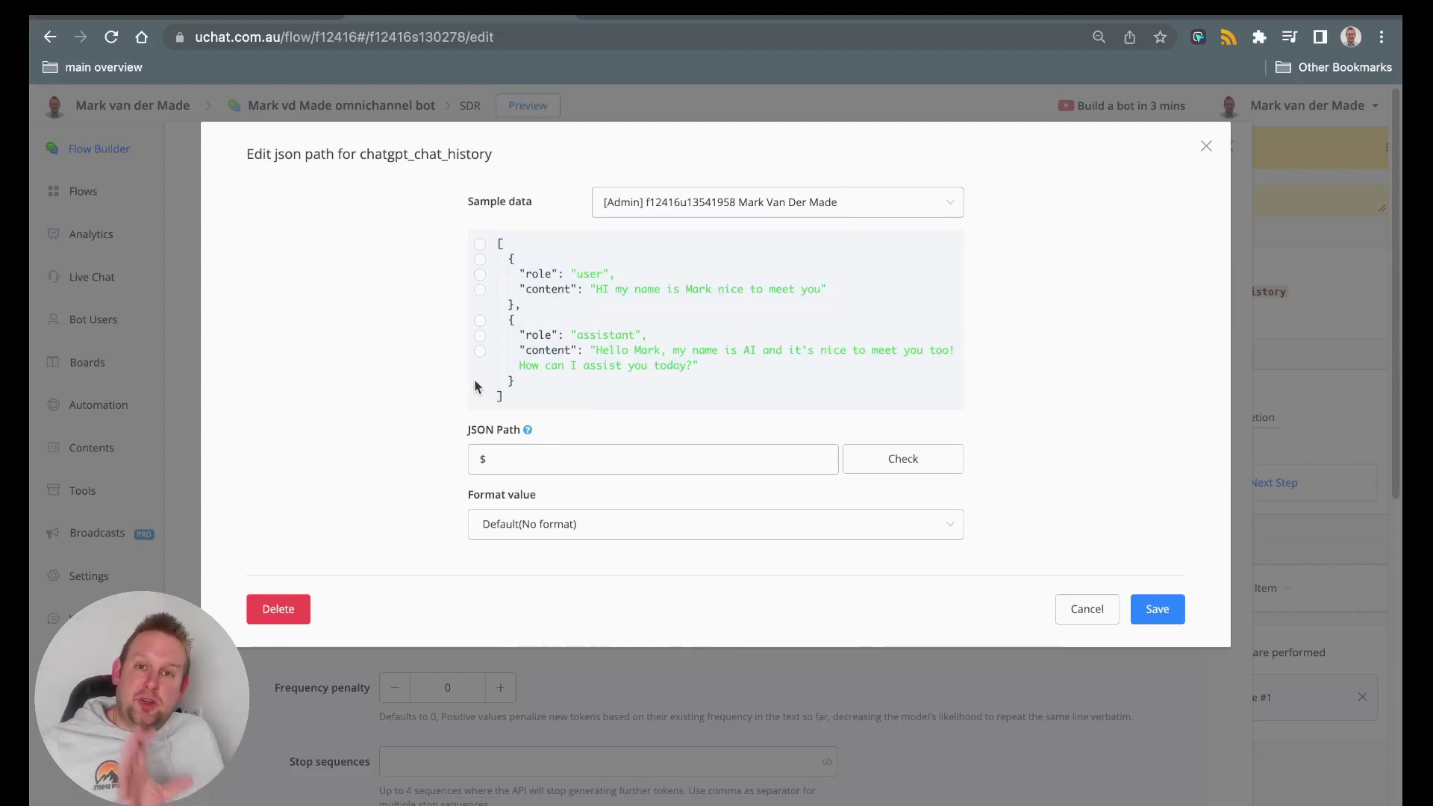
pyautogui.click(1086, 613)
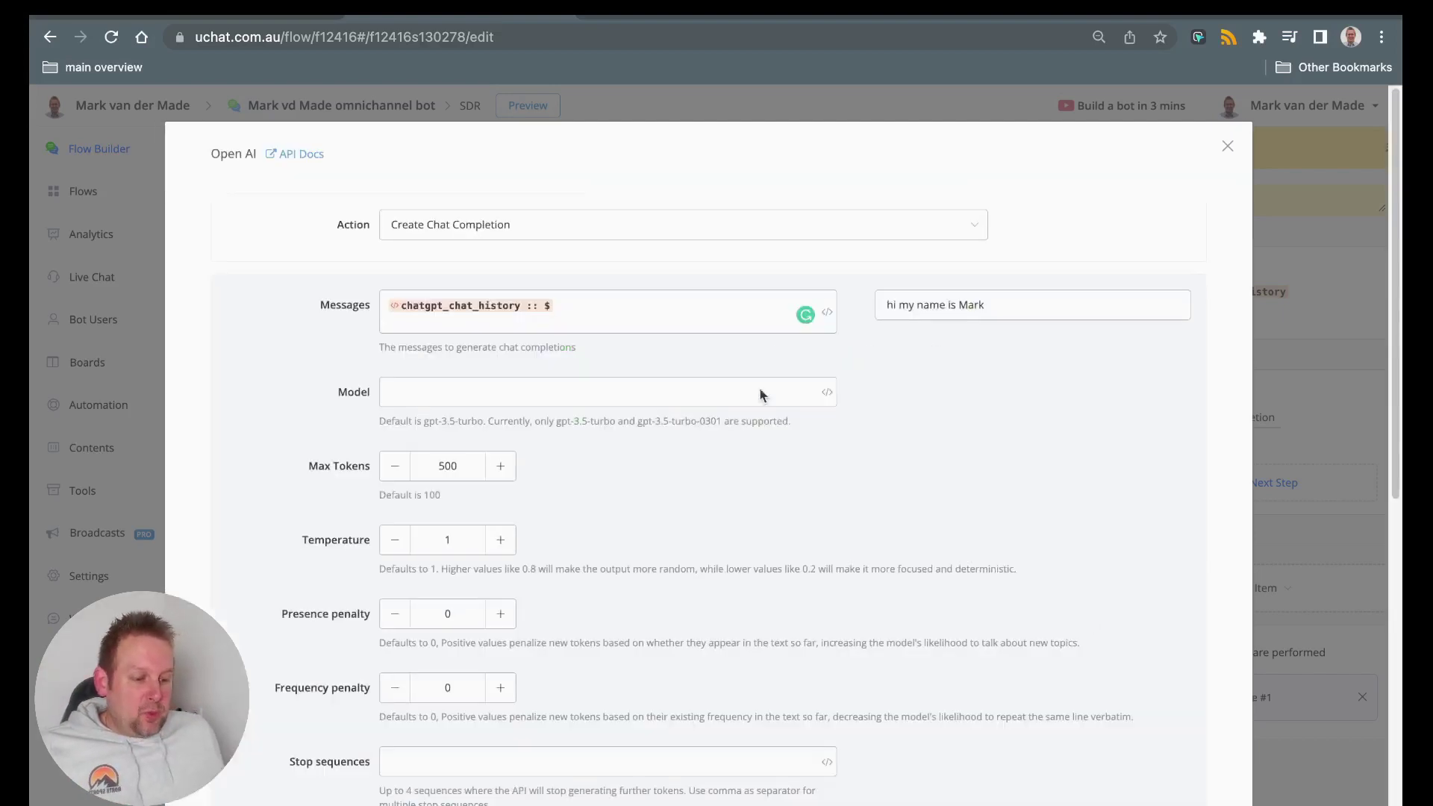
pyautogui.scroll(-15, 841, 491)
# Discard the Open AI settings and open the JSON operation insert item for editing
pyautogui.click(1172, 794)
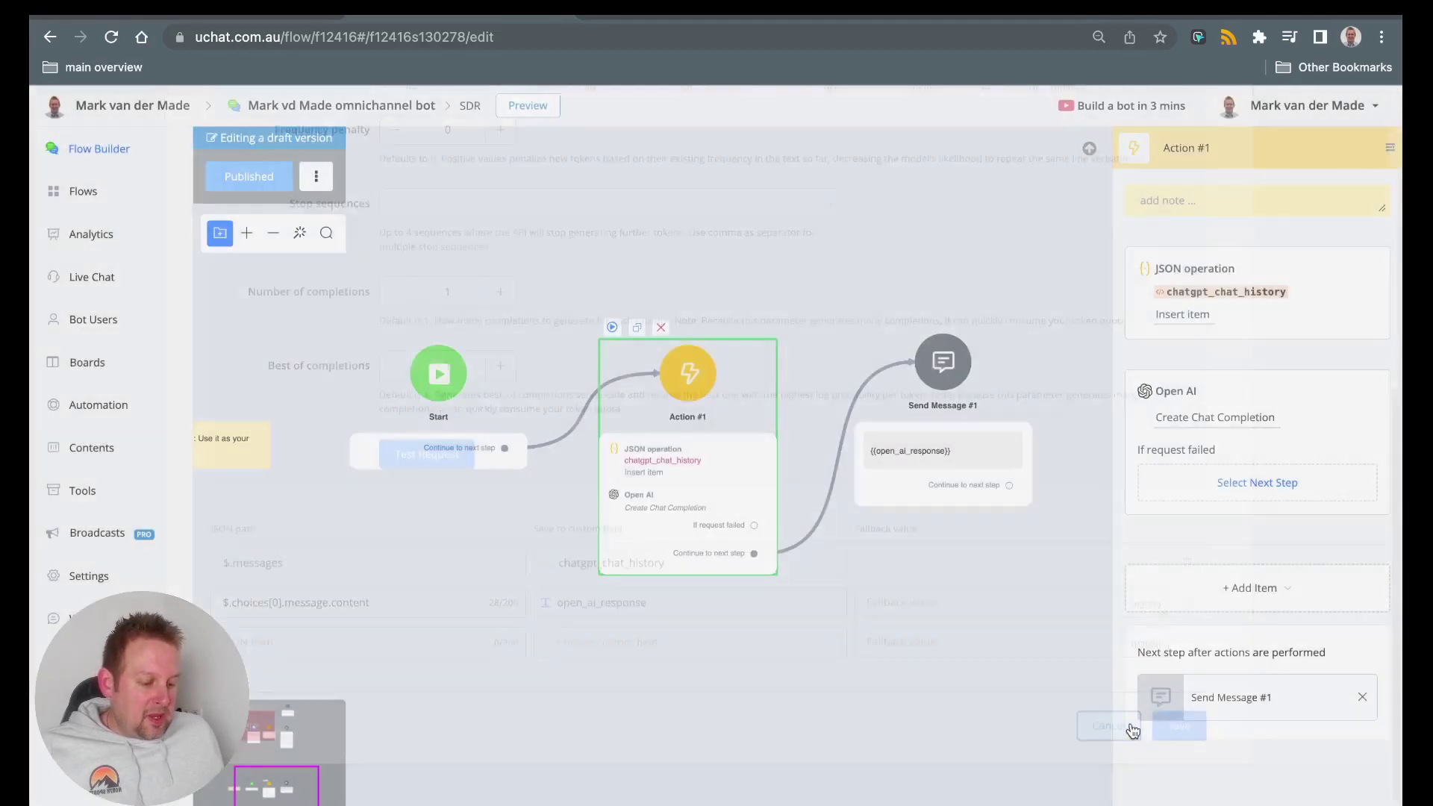
pyautogui.moveTo(1283, 258)
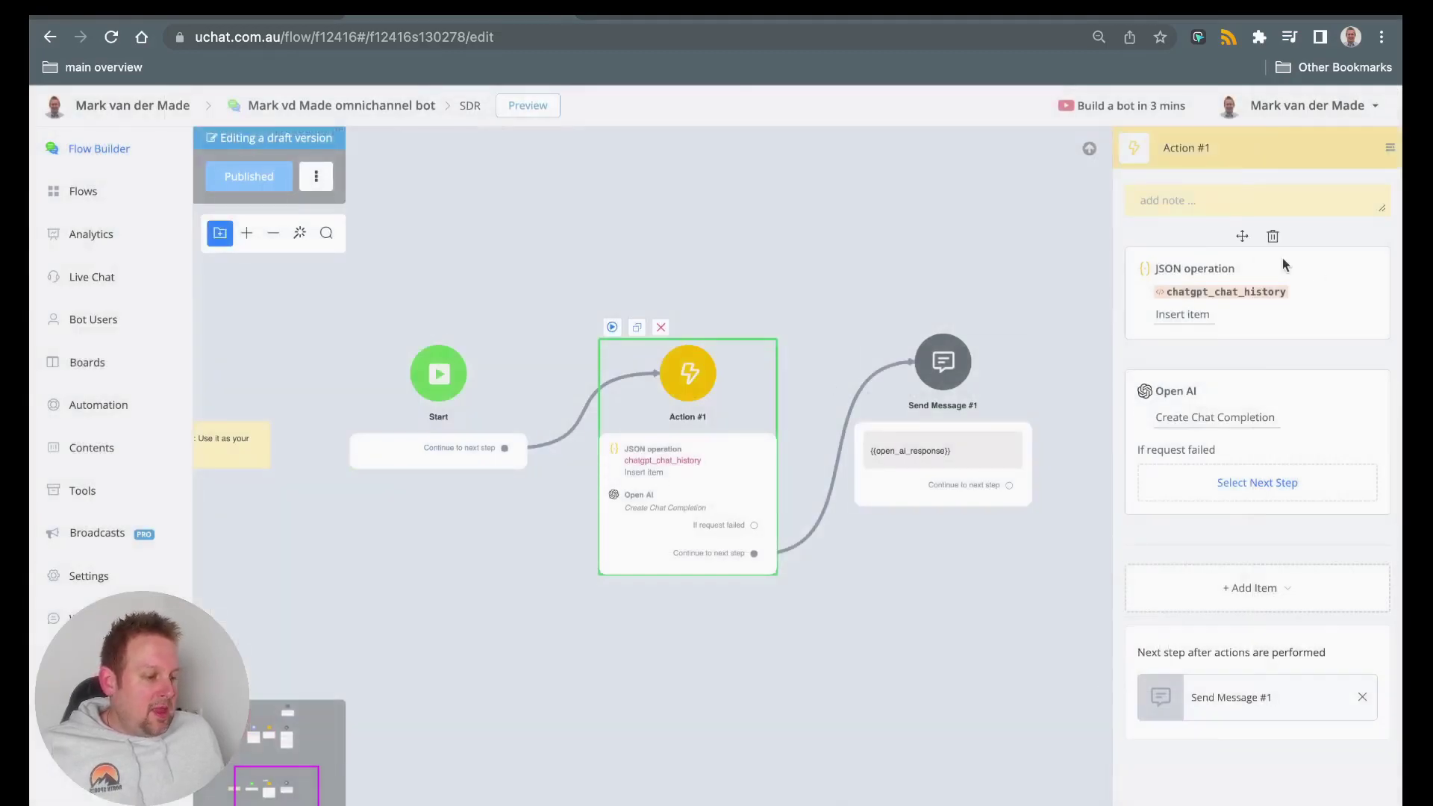
pyautogui.click(1150, 323)
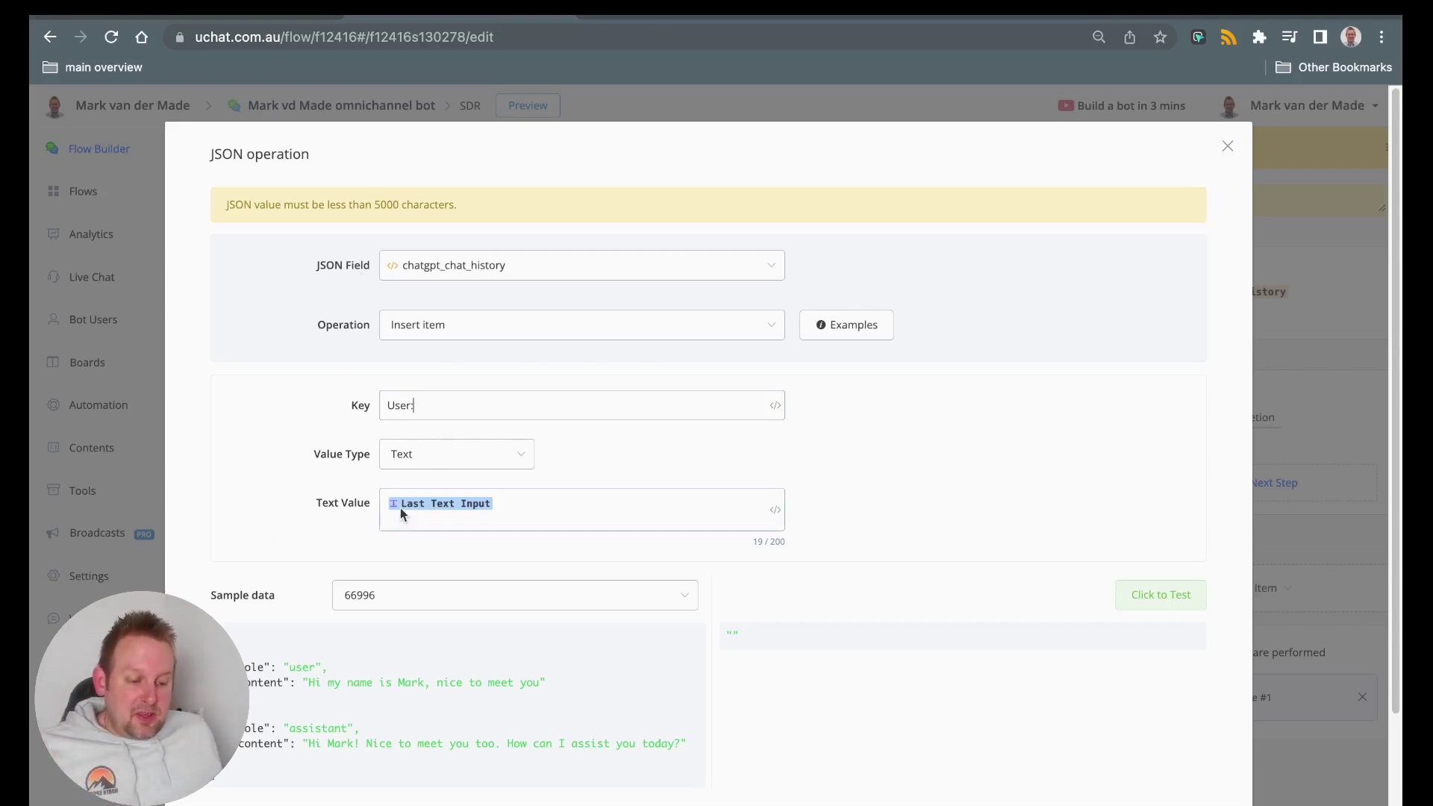
# Test the User: insert on another user's sample chat history, then save it
pyautogui.scroll(-3, 672, 515)
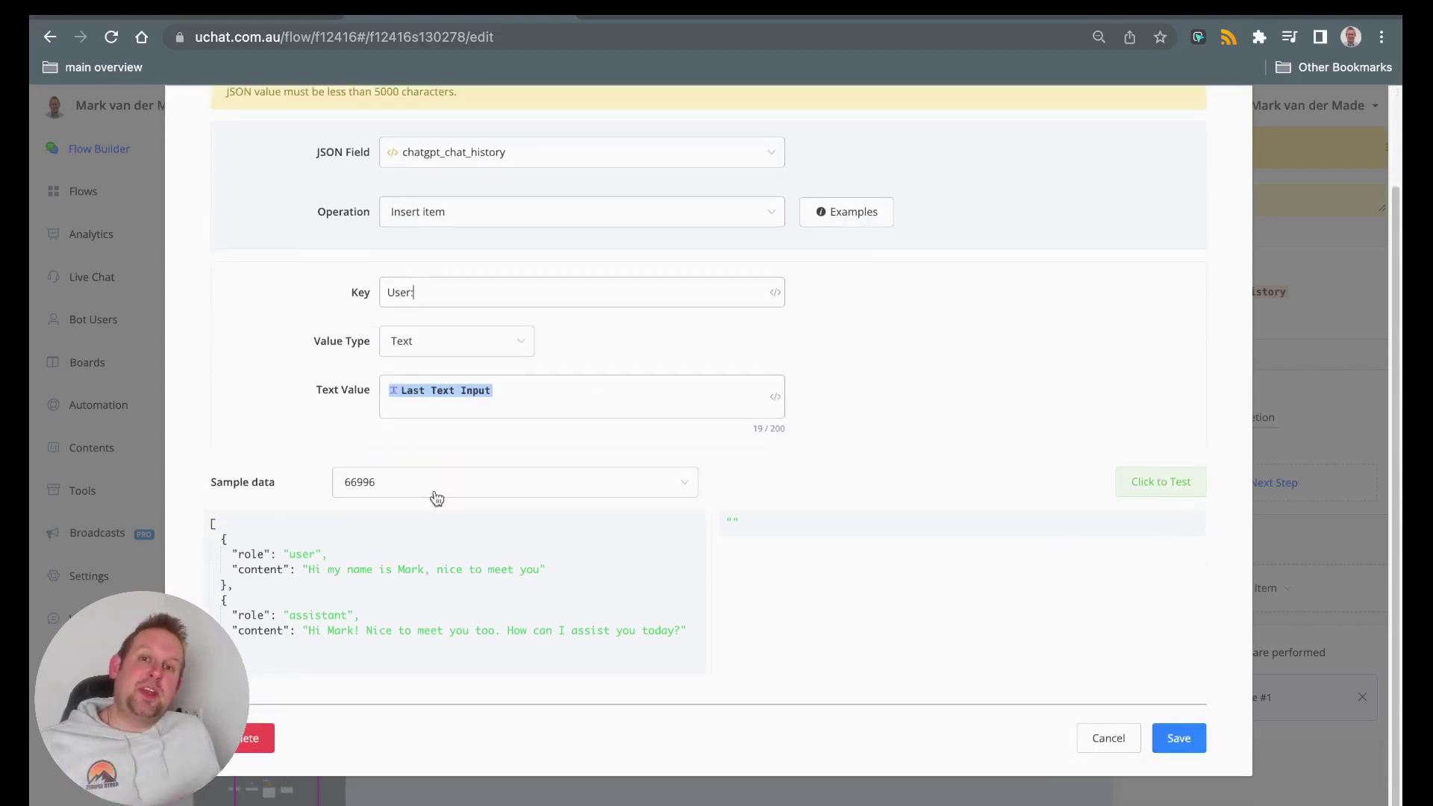
pyautogui.click(436, 498)
pyautogui.click(457, 576)
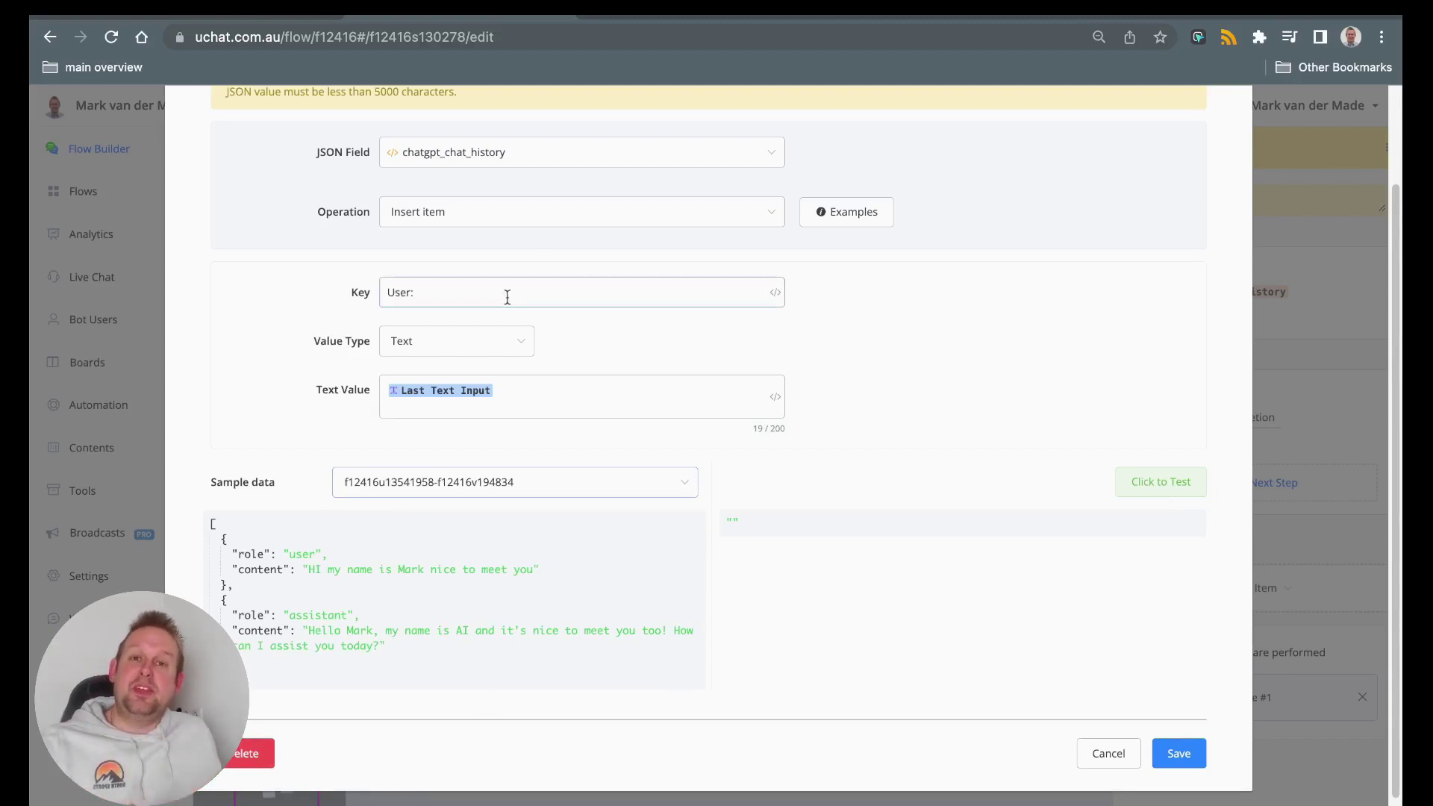
pyautogui.click(1152, 484)
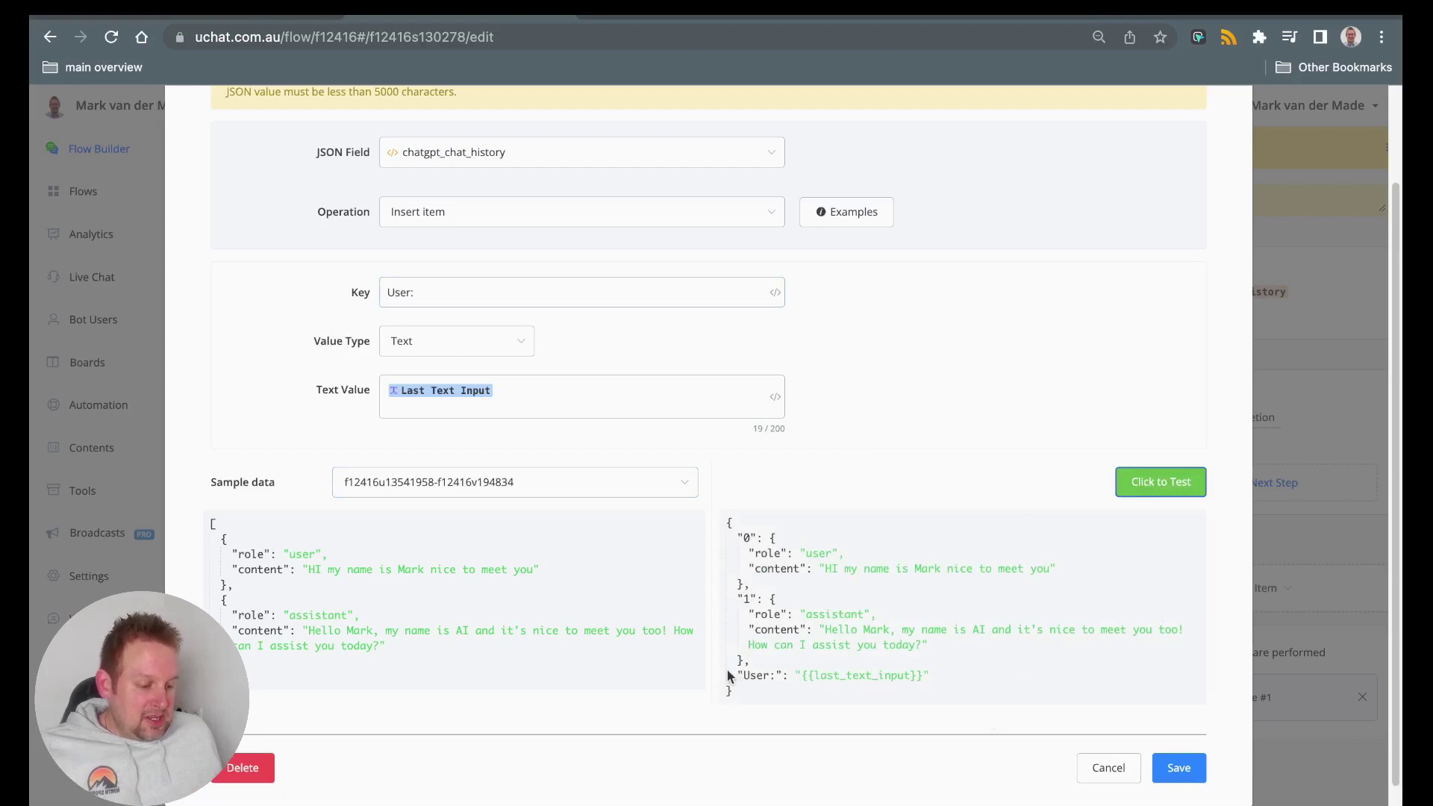
pyautogui.moveTo(736, 662); pyautogui.dragTo(914, 674)
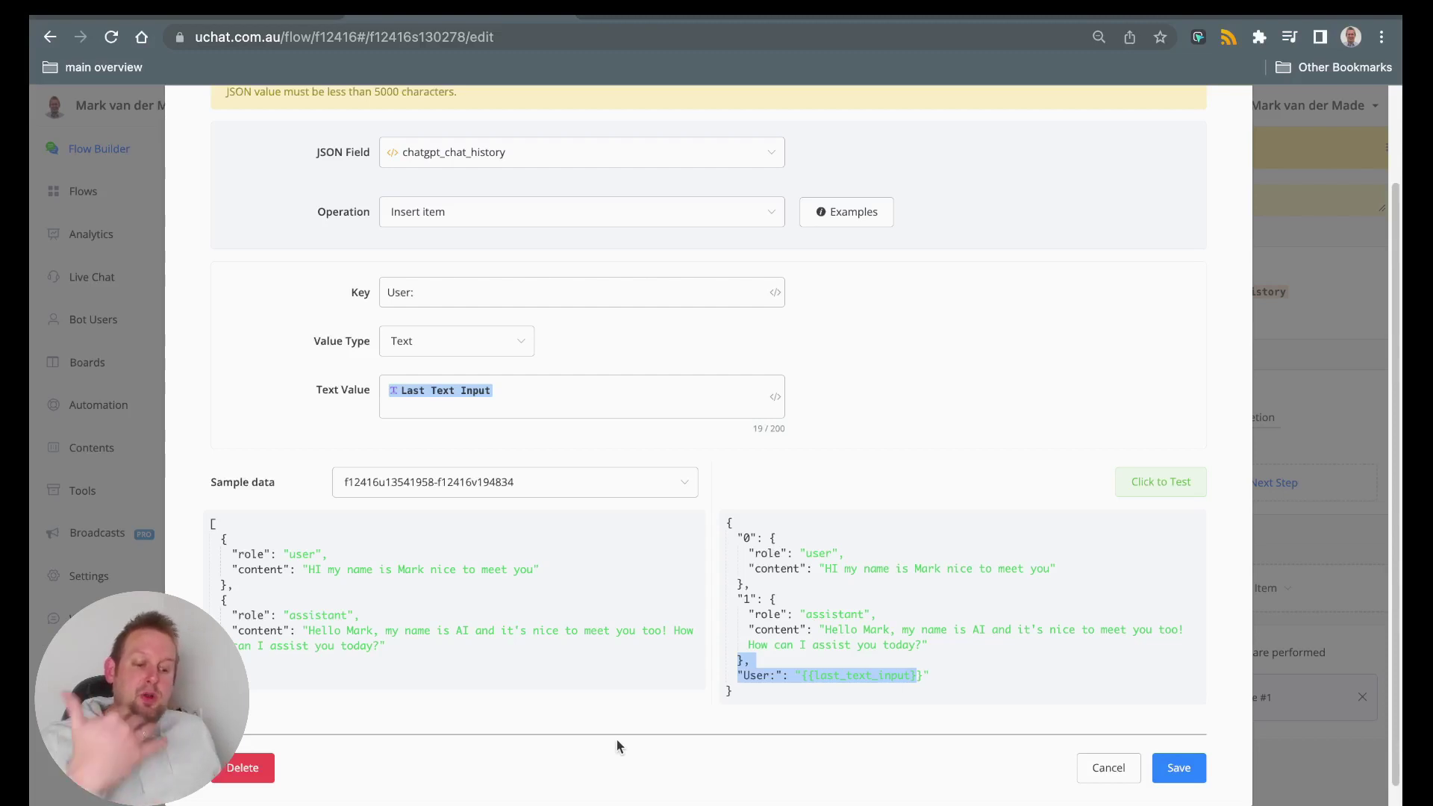
pyautogui.scroll(-1, 618, 747)
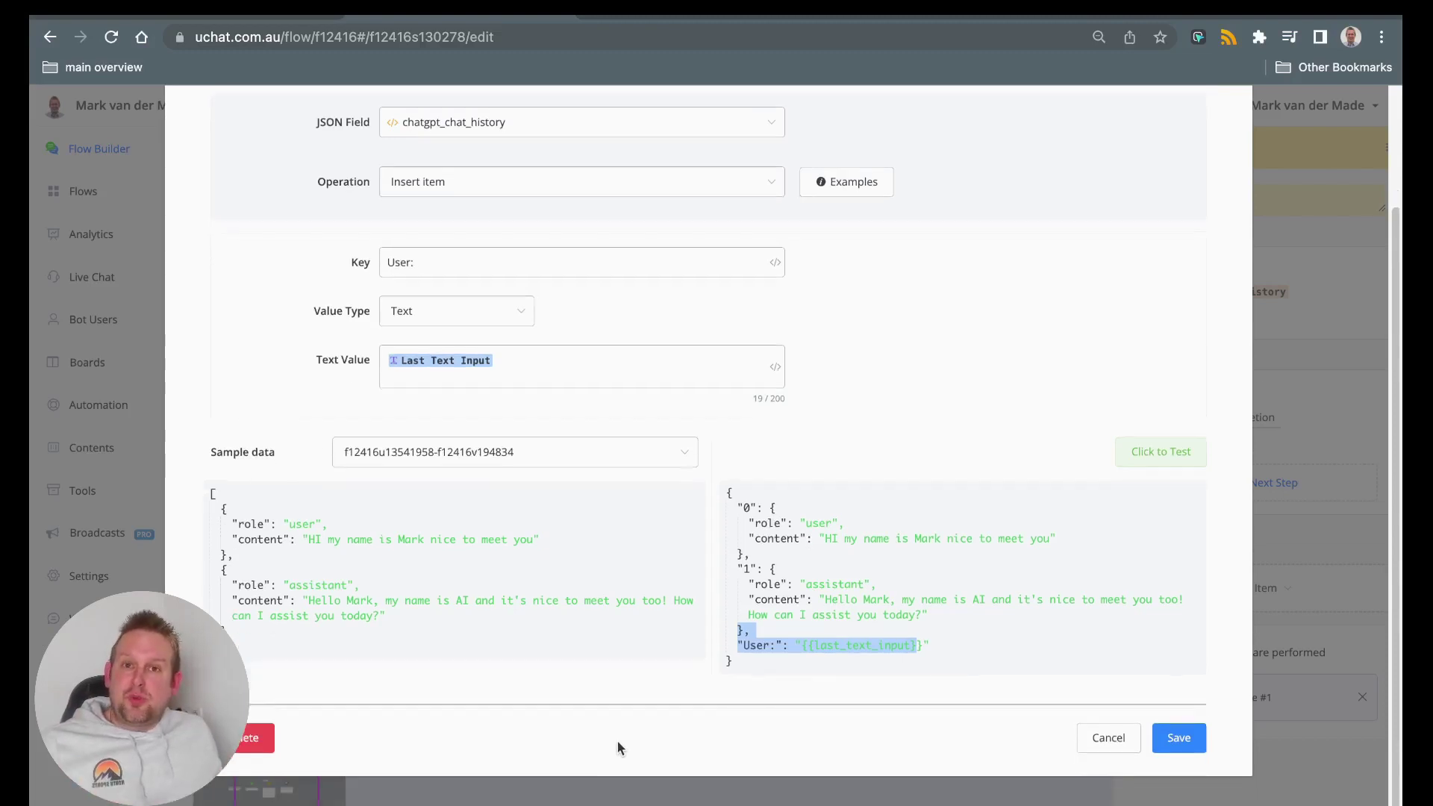
pyautogui.click(1188, 739)
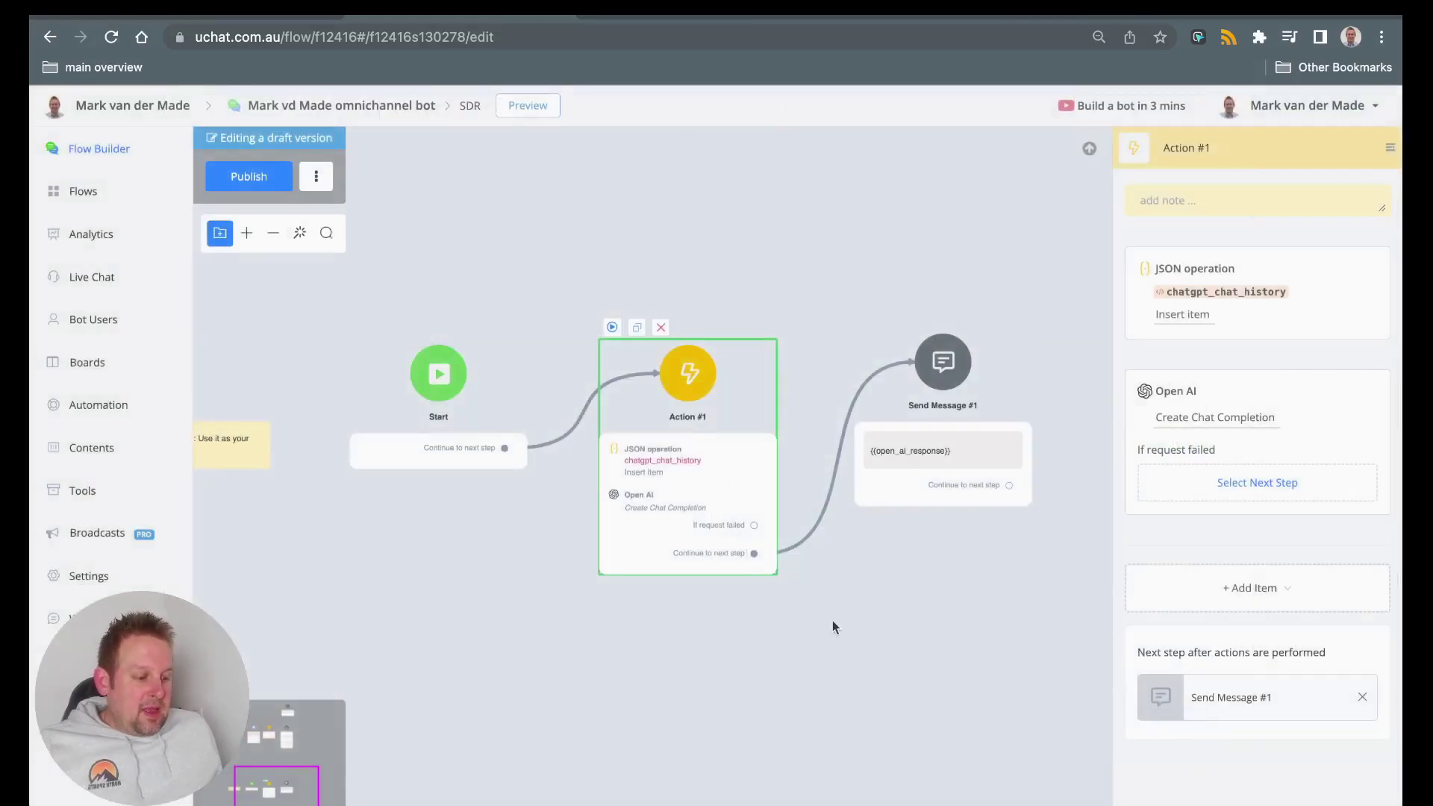
# Open markvdmade.com in a new browser tab
pyautogui.moveTo(847, 617); pyautogui.dragTo(761, 622)
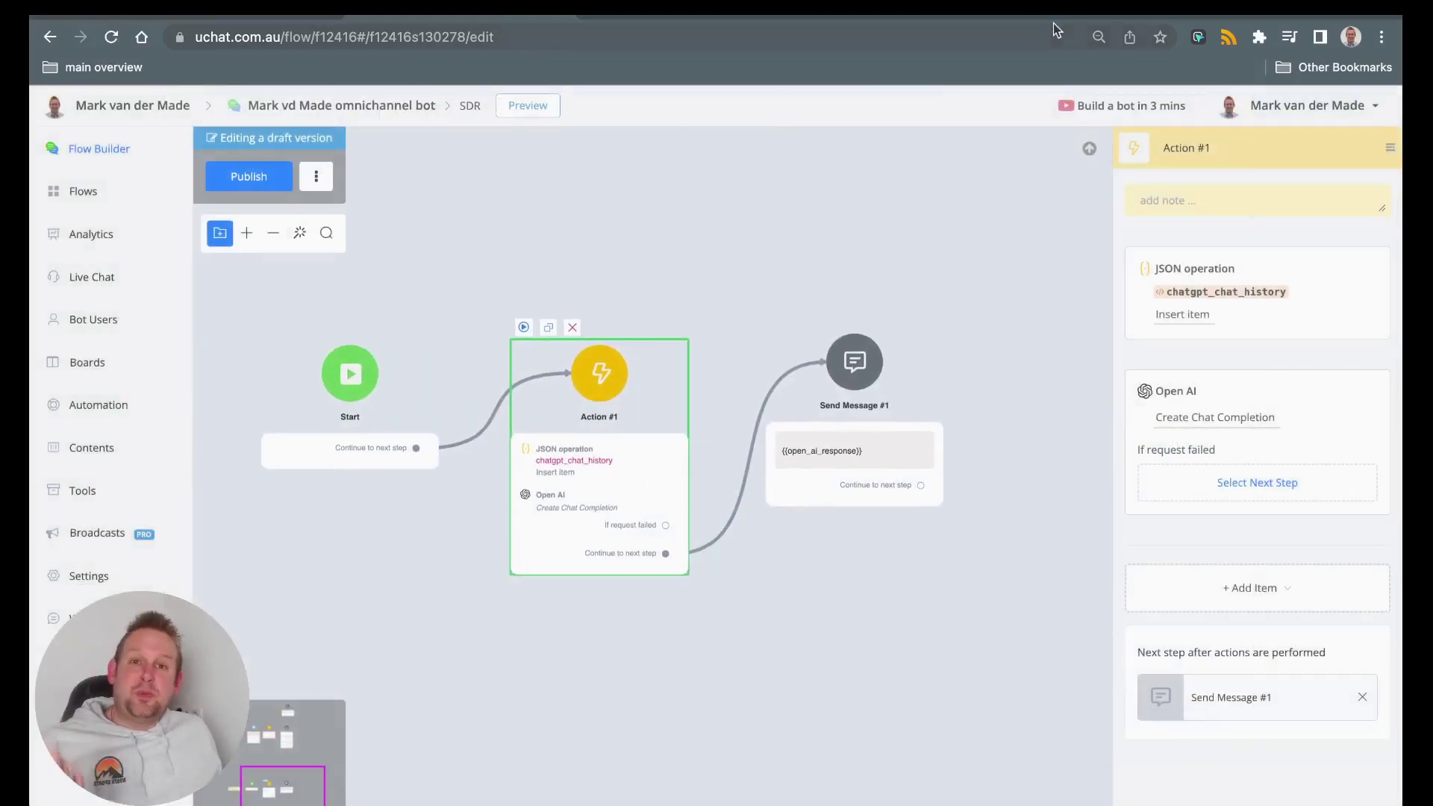
pyautogui.press('super+t')
pyautogui.write('mark')
pyautogui.press('Return')
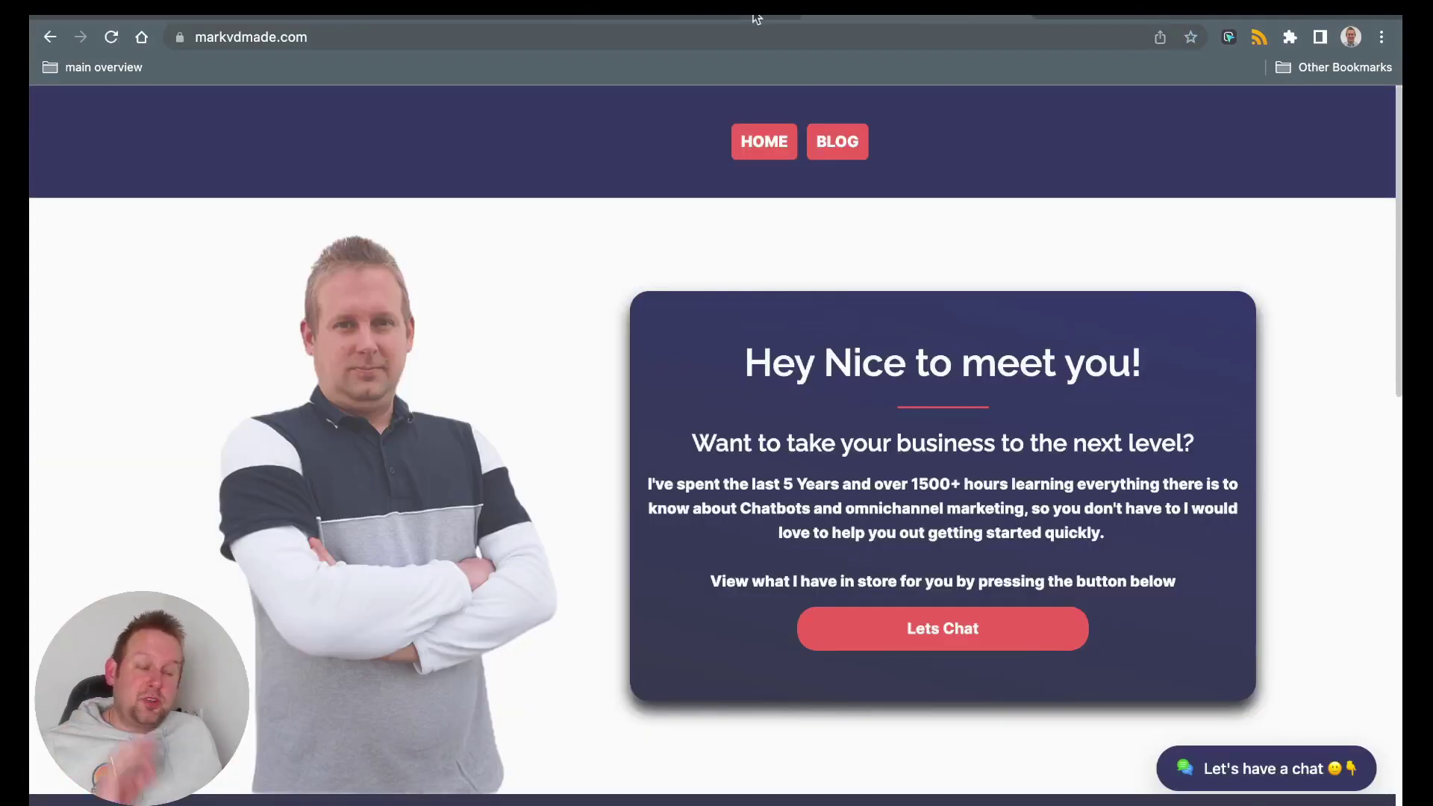
# Check the Default Reply rule under Automation, then return to the website
pyautogui.click(502, 16)
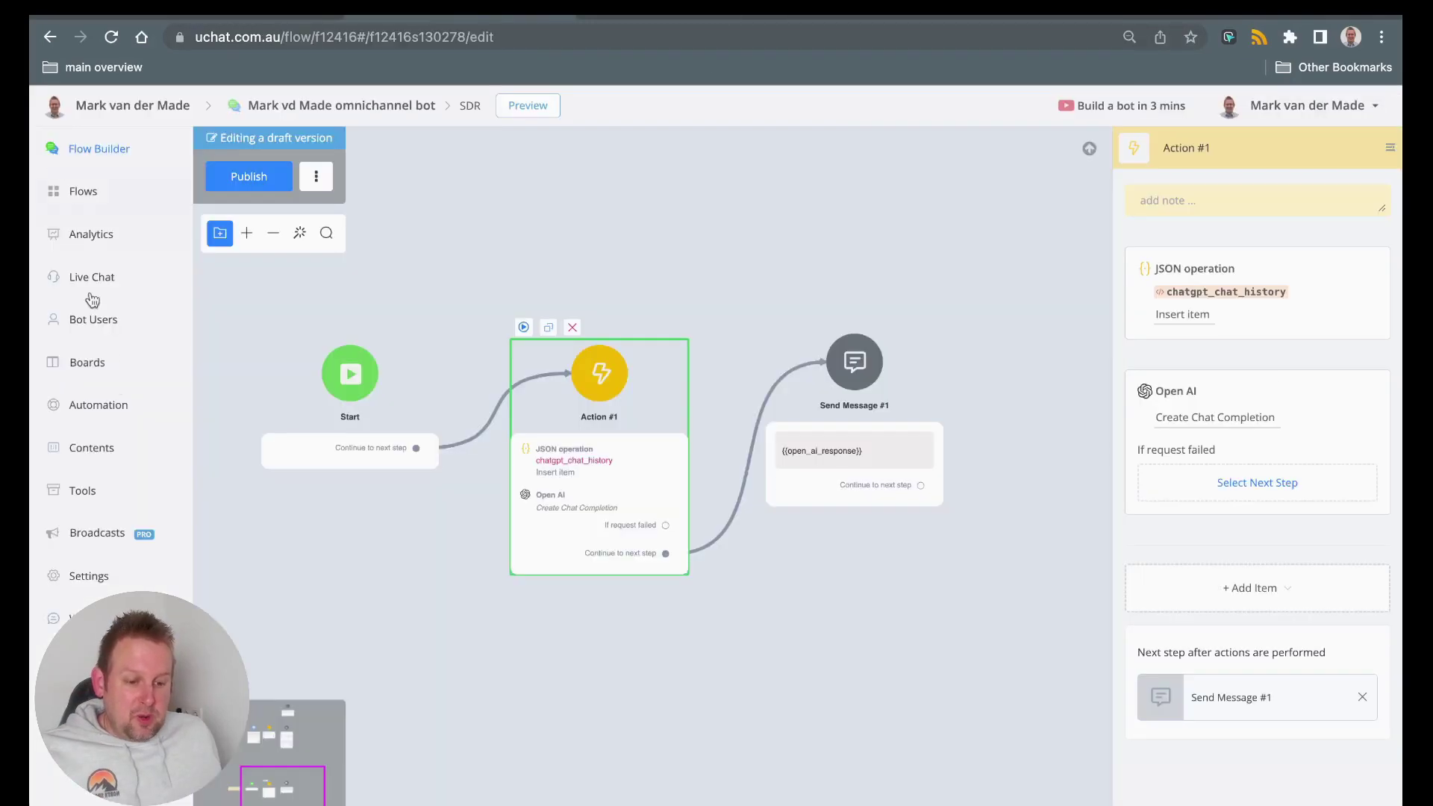
pyautogui.click(119, 403)
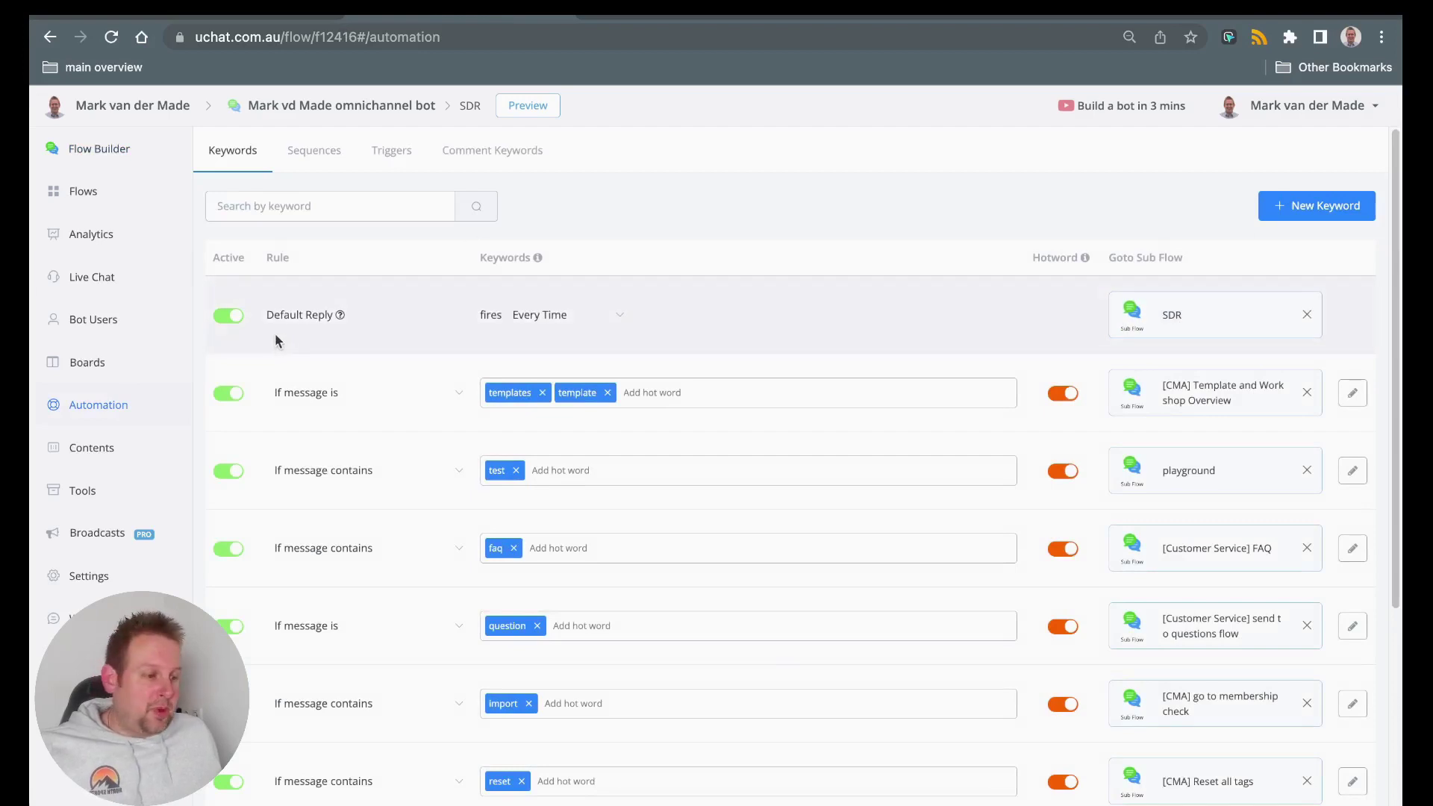
pyautogui.click(992, 16)
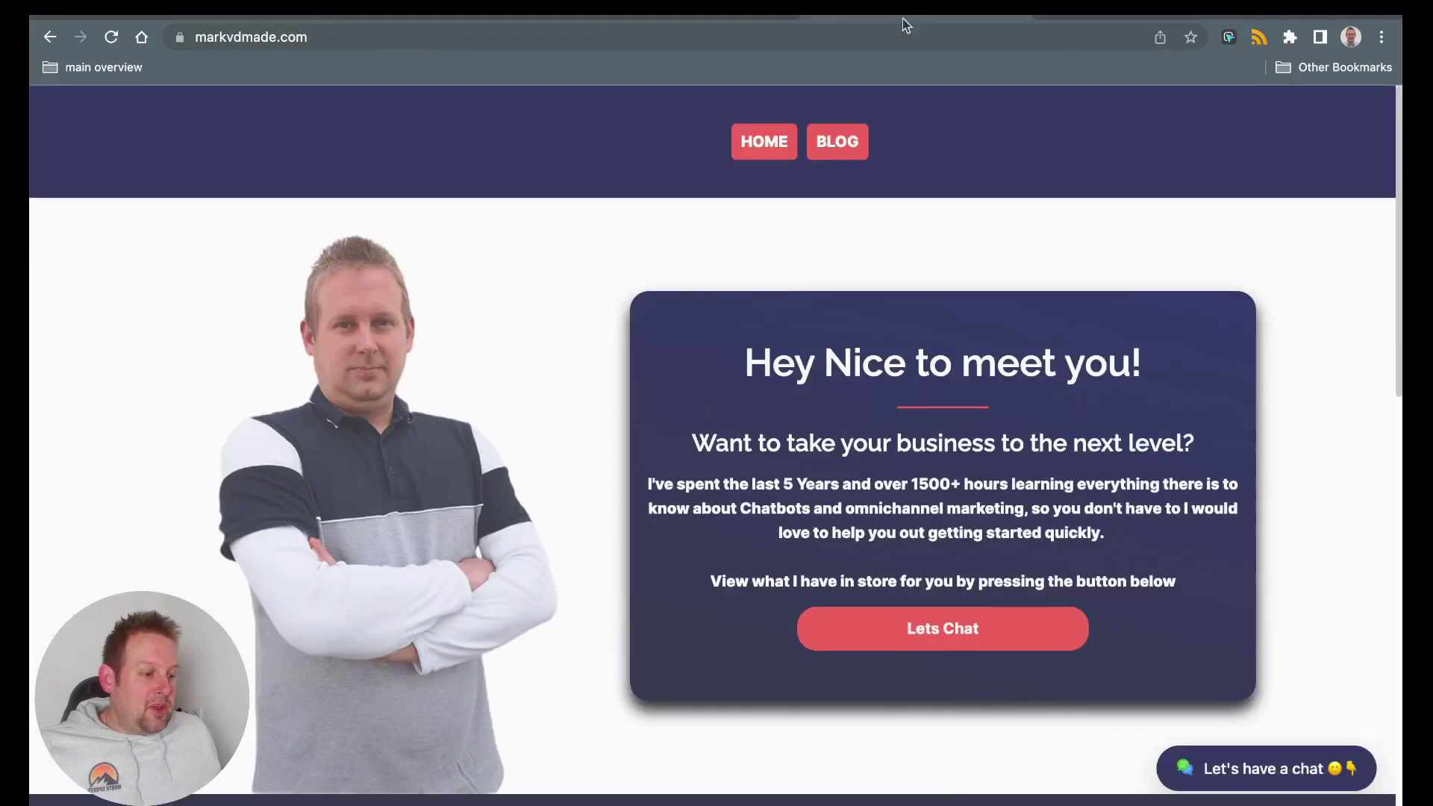
# Introduce yourself by name in the website's chat widget and ask whether it remembers your name
pyautogui.click(1302, 769)
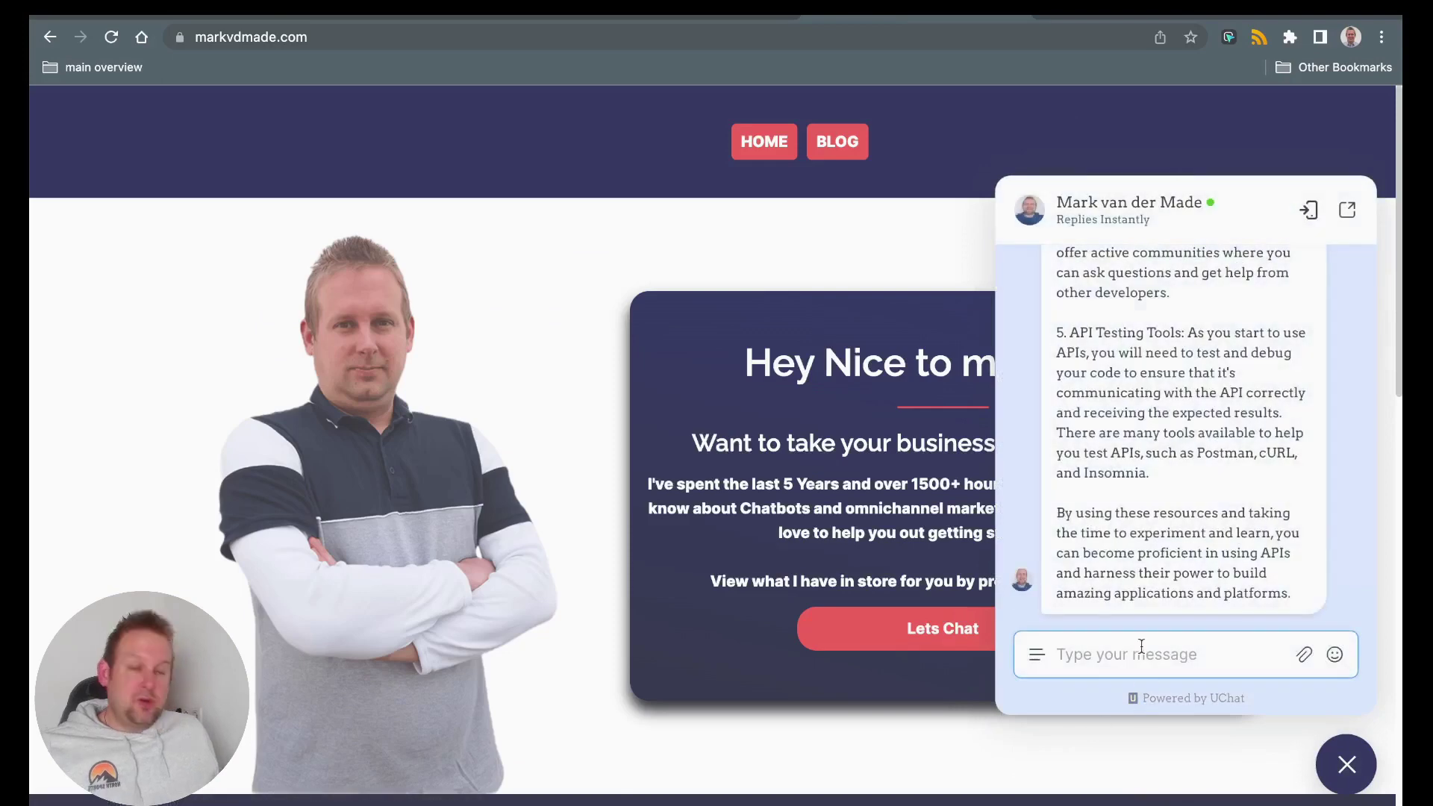
pyautogui.write('Hi')
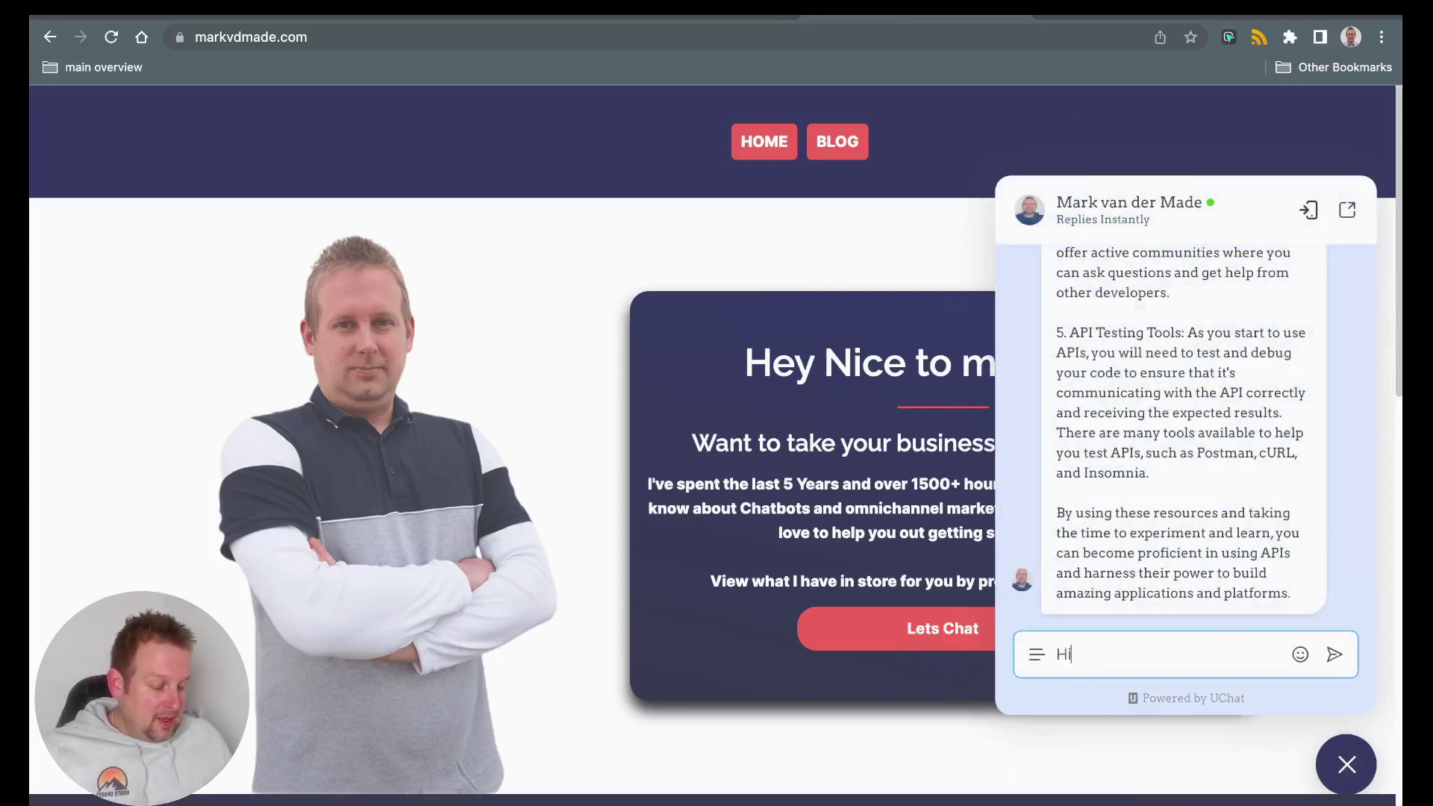
pyautogui.write(' my name is Mark')
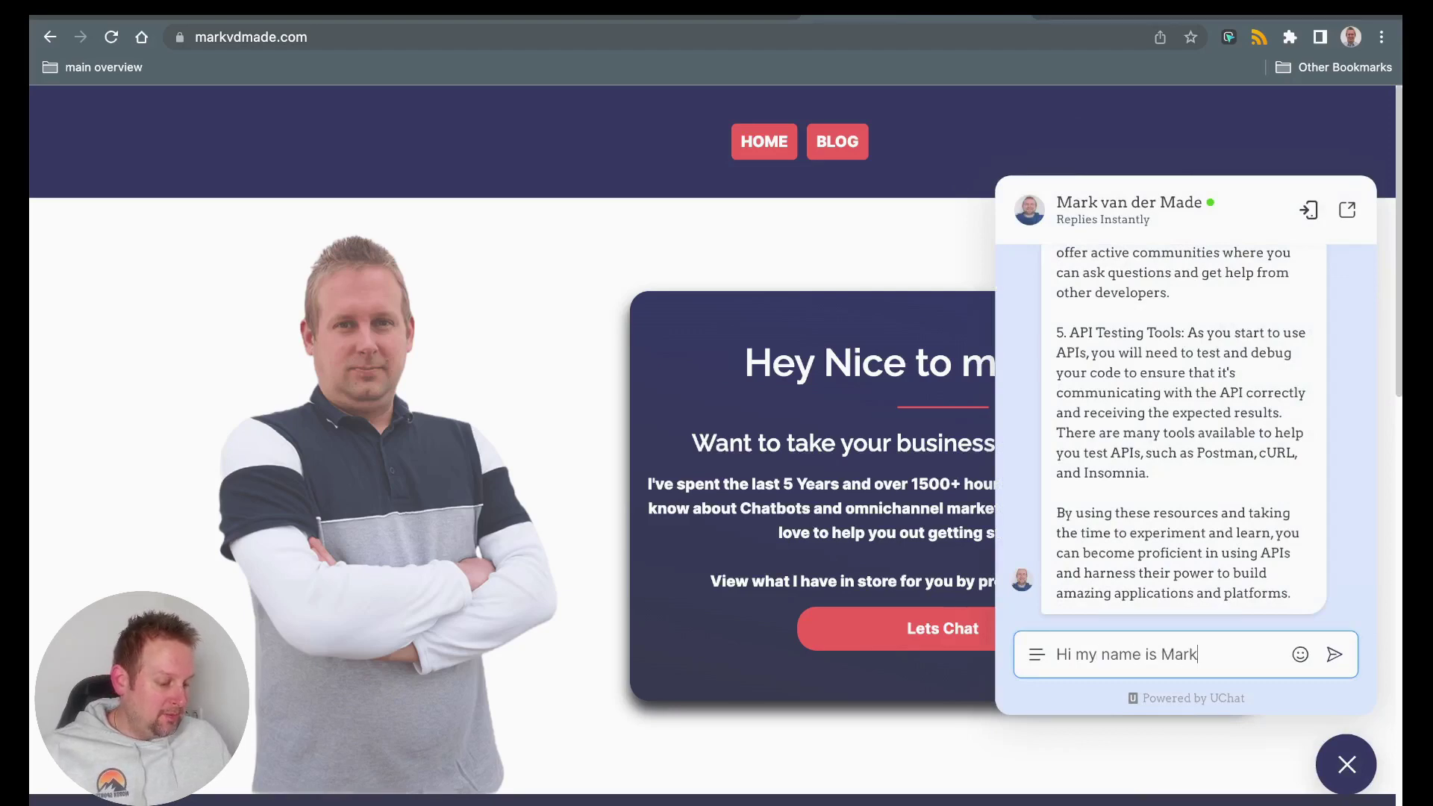
pyautogui.press('Return')
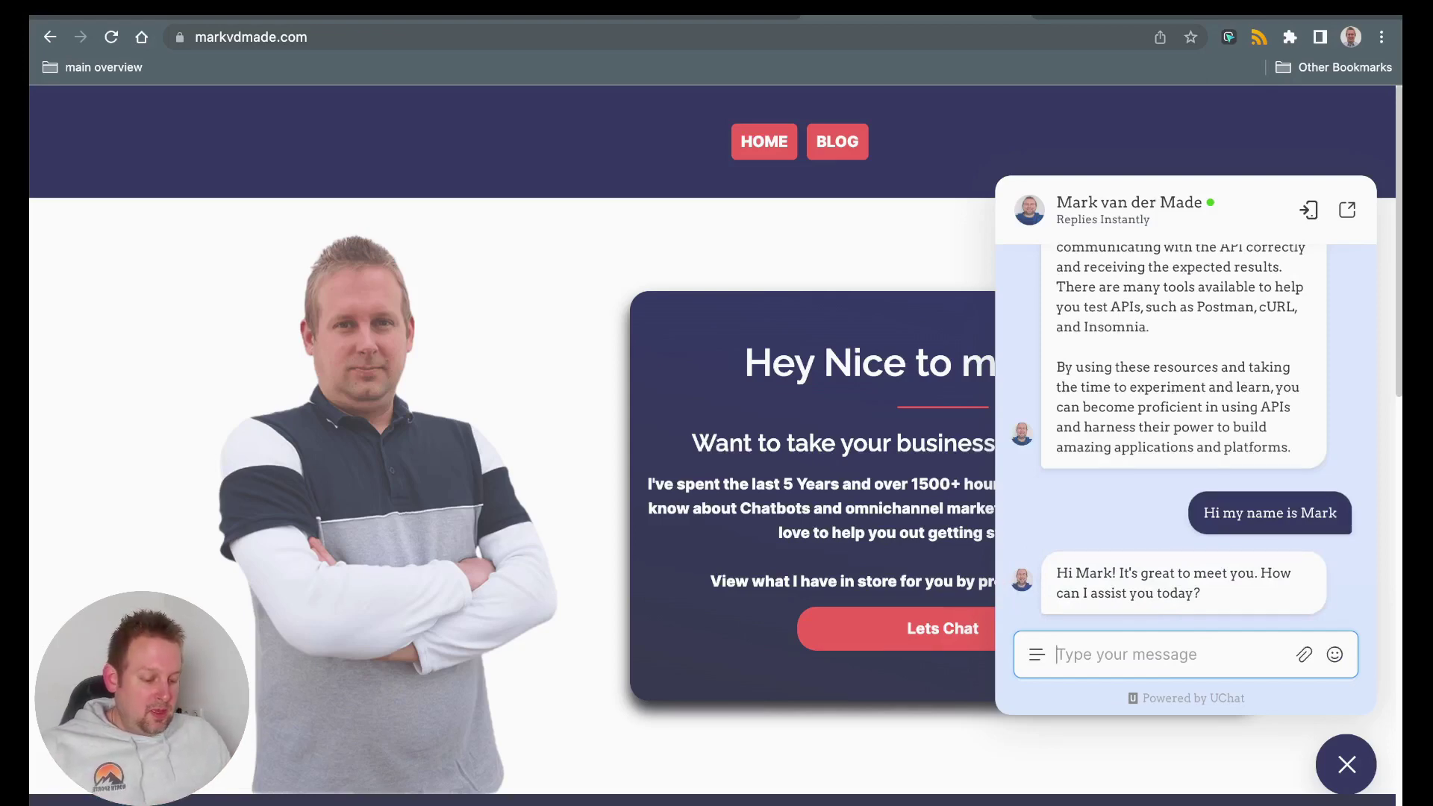
pyautogui.write('Dou')
pyautogui.press('BackSpace')
pyautogui.write('yo')
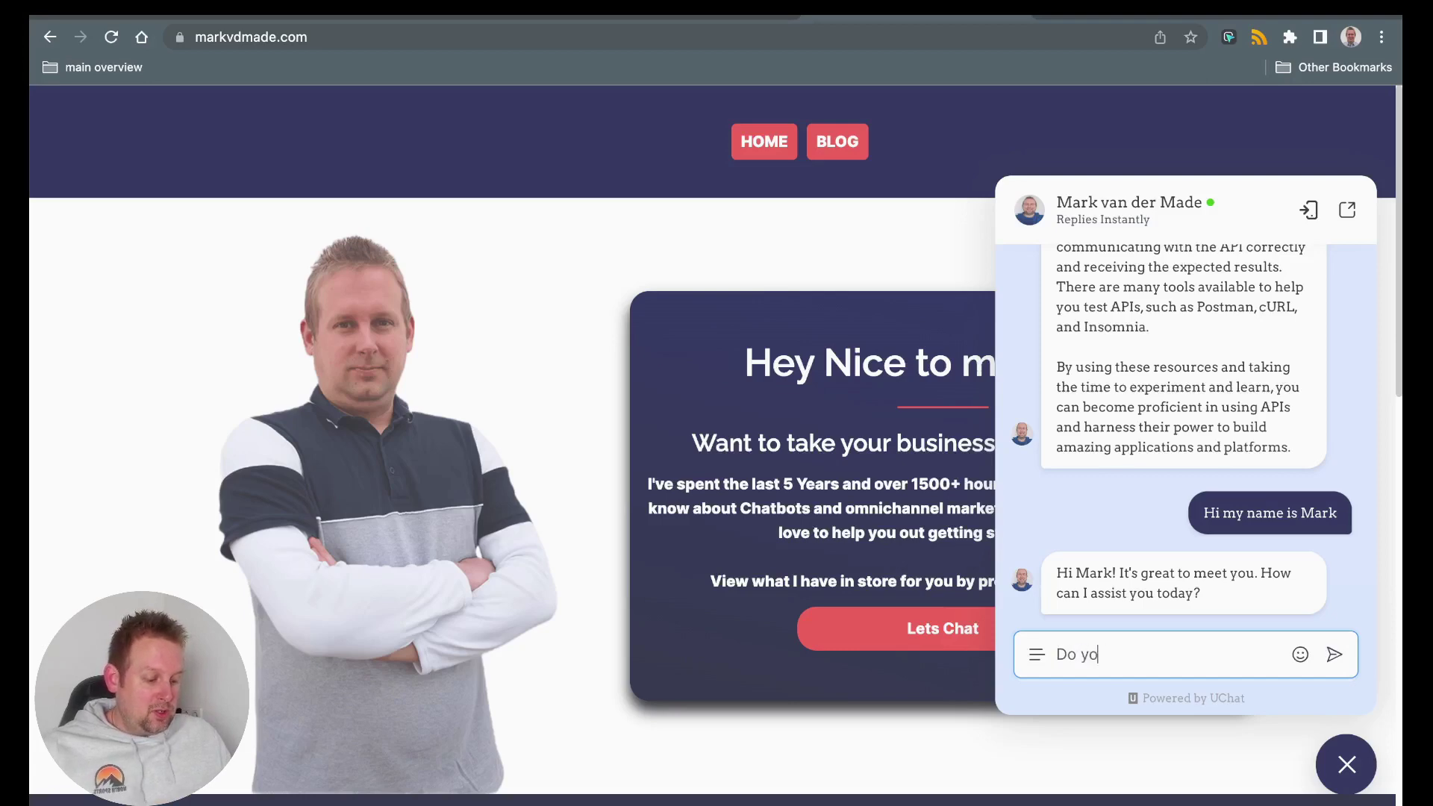
pyautogui.write('u remember my name?')
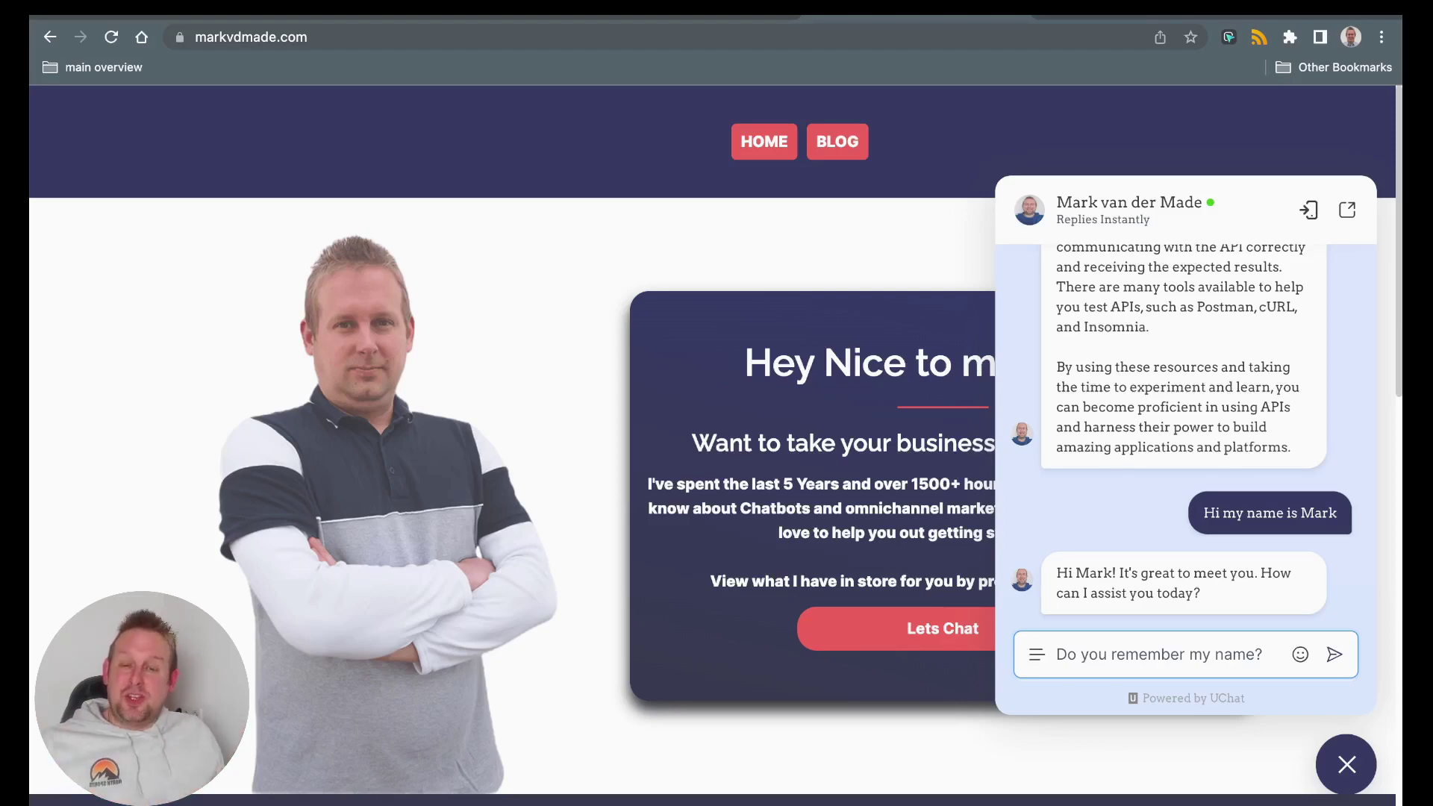
pyautogui.press('Return')
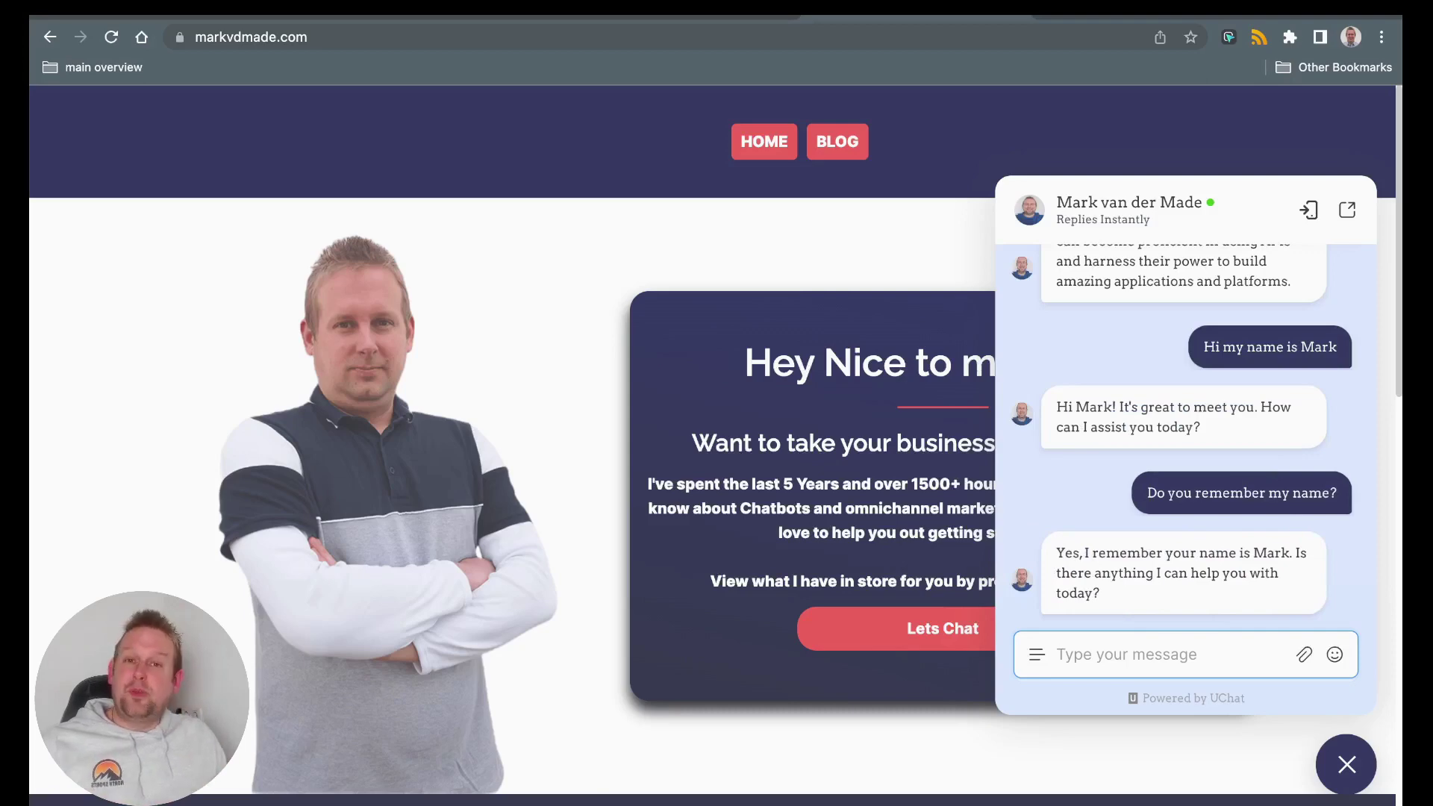
# Ask the bot how to calculate the percentage difference between two prices and read its worked answer
pyautogui.write('I w')
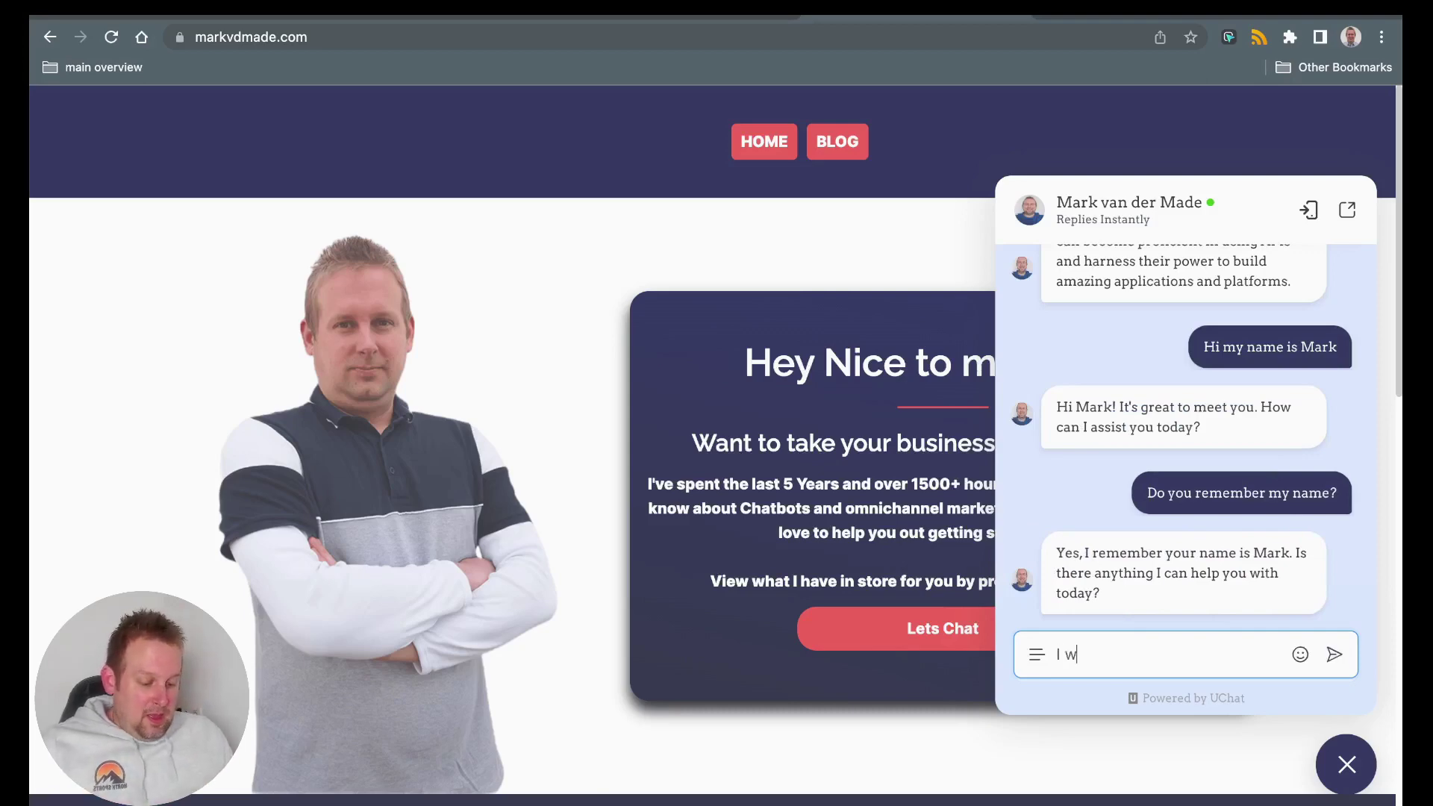
pyautogui.write('as wondering if you coul')
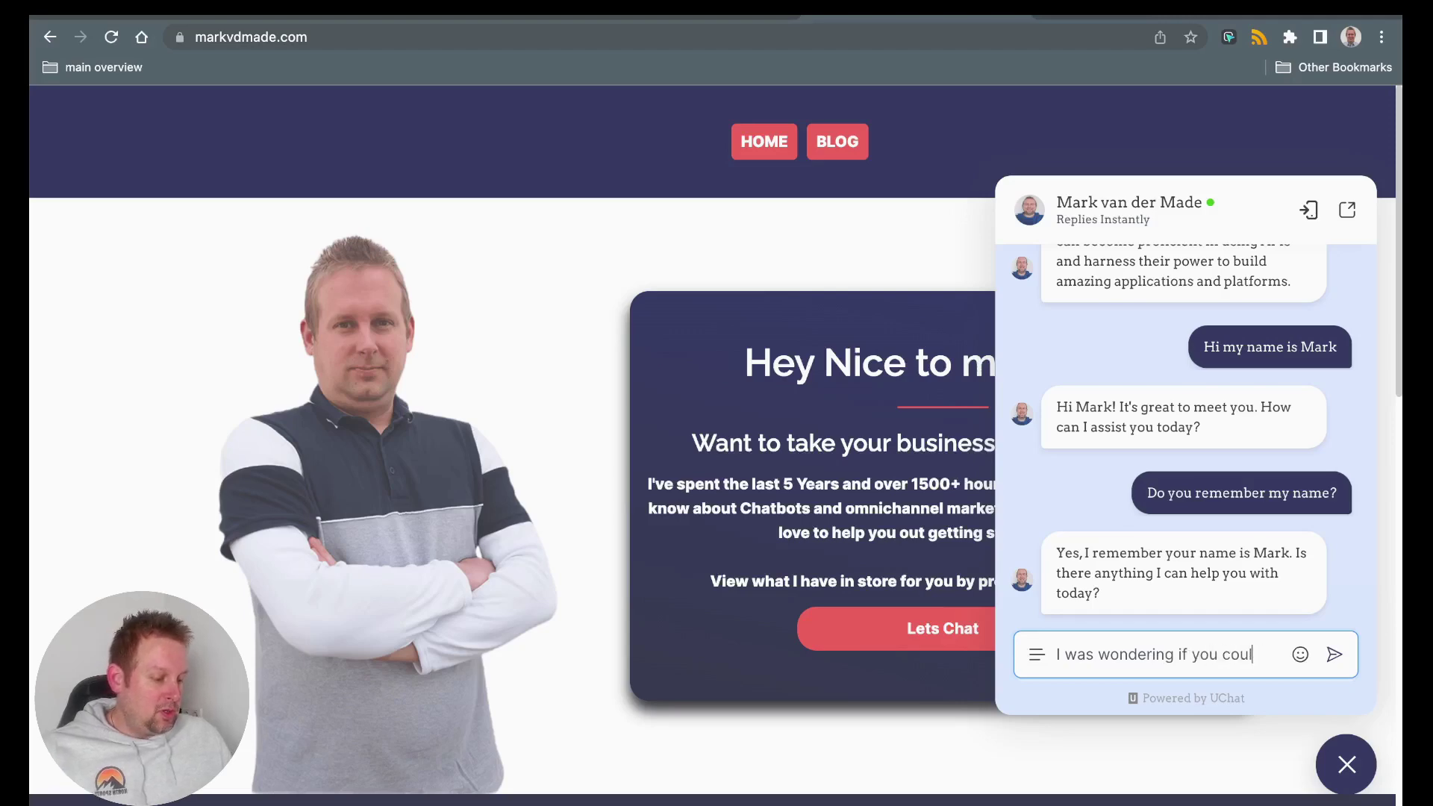
pyautogui.write('d tell me how ')
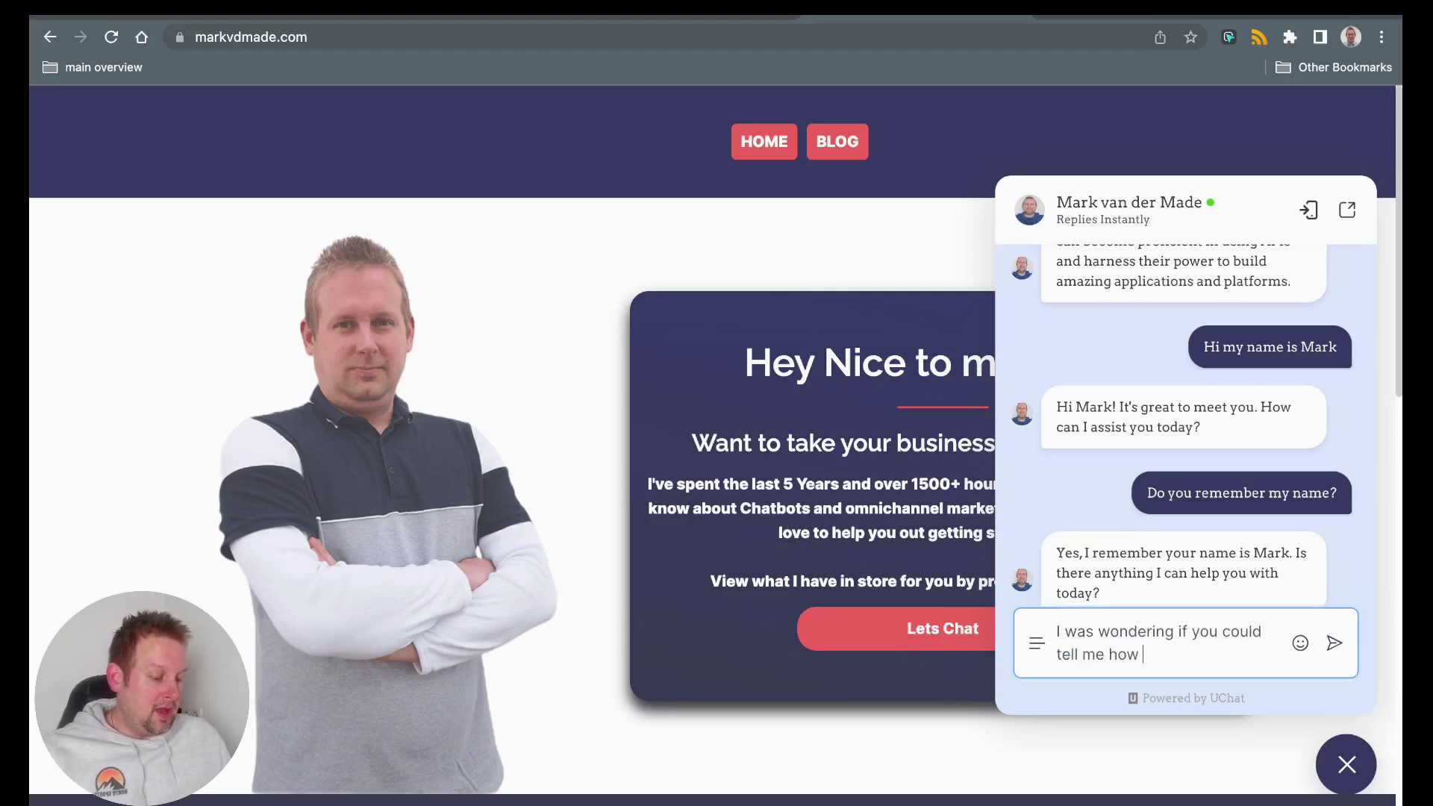
pyautogui.write('to calculate the percentage difference between 2 prizes')
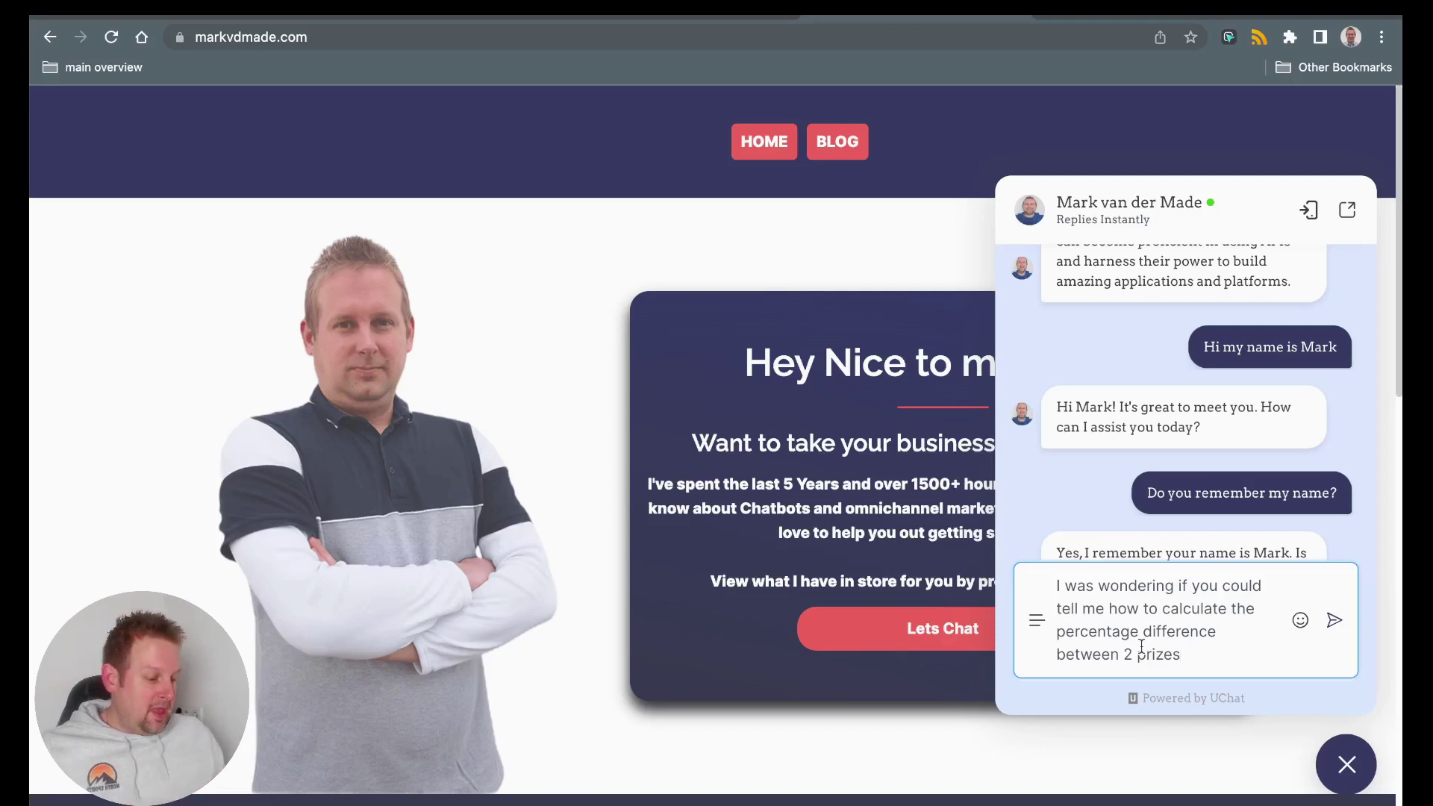
pyautogui.press('BackSpace')
pyautogui.press('BackSpace')
pyautogui.press('BackSpace')
pyautogui.write('ces')
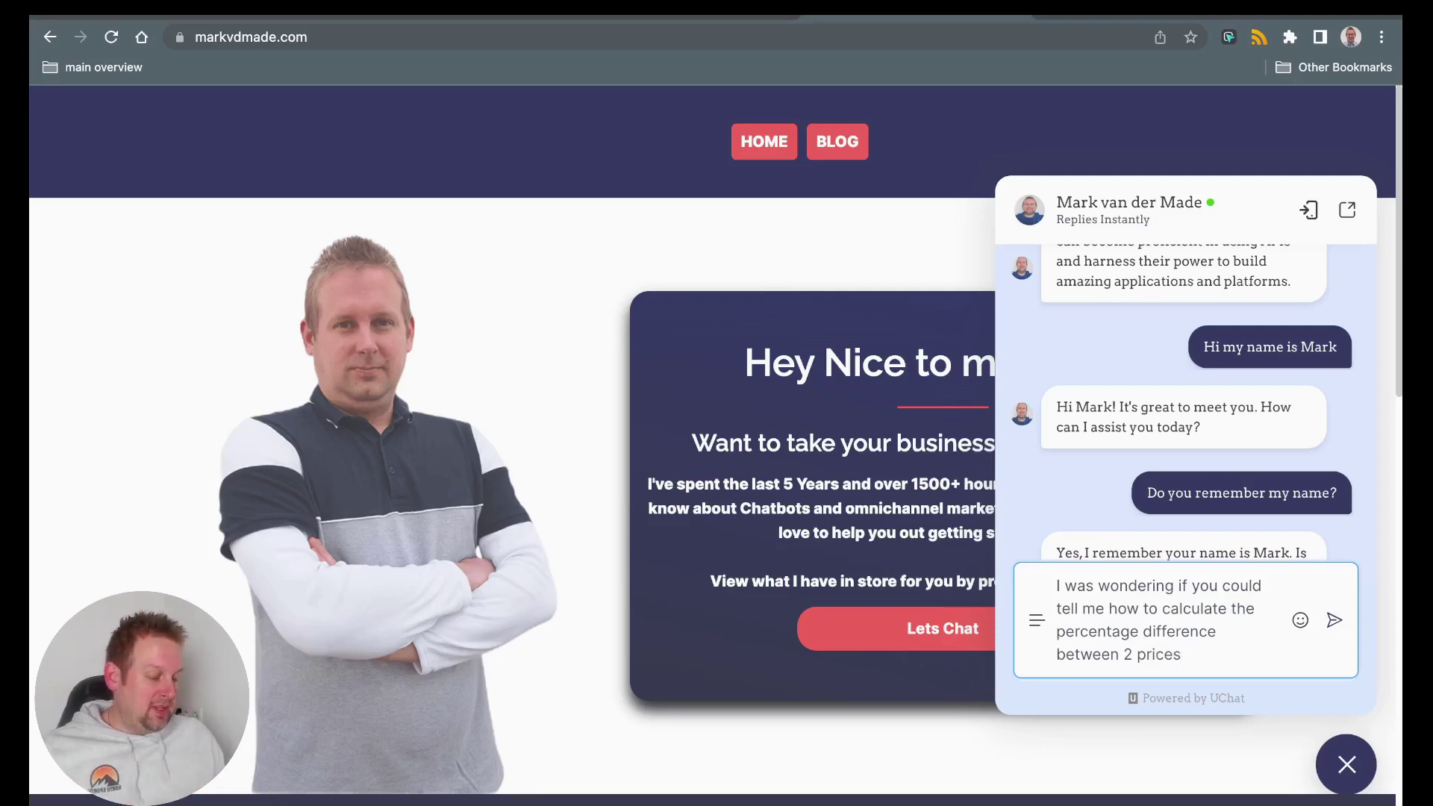
pyautogui.write('?')
pyautogui.press('Return')
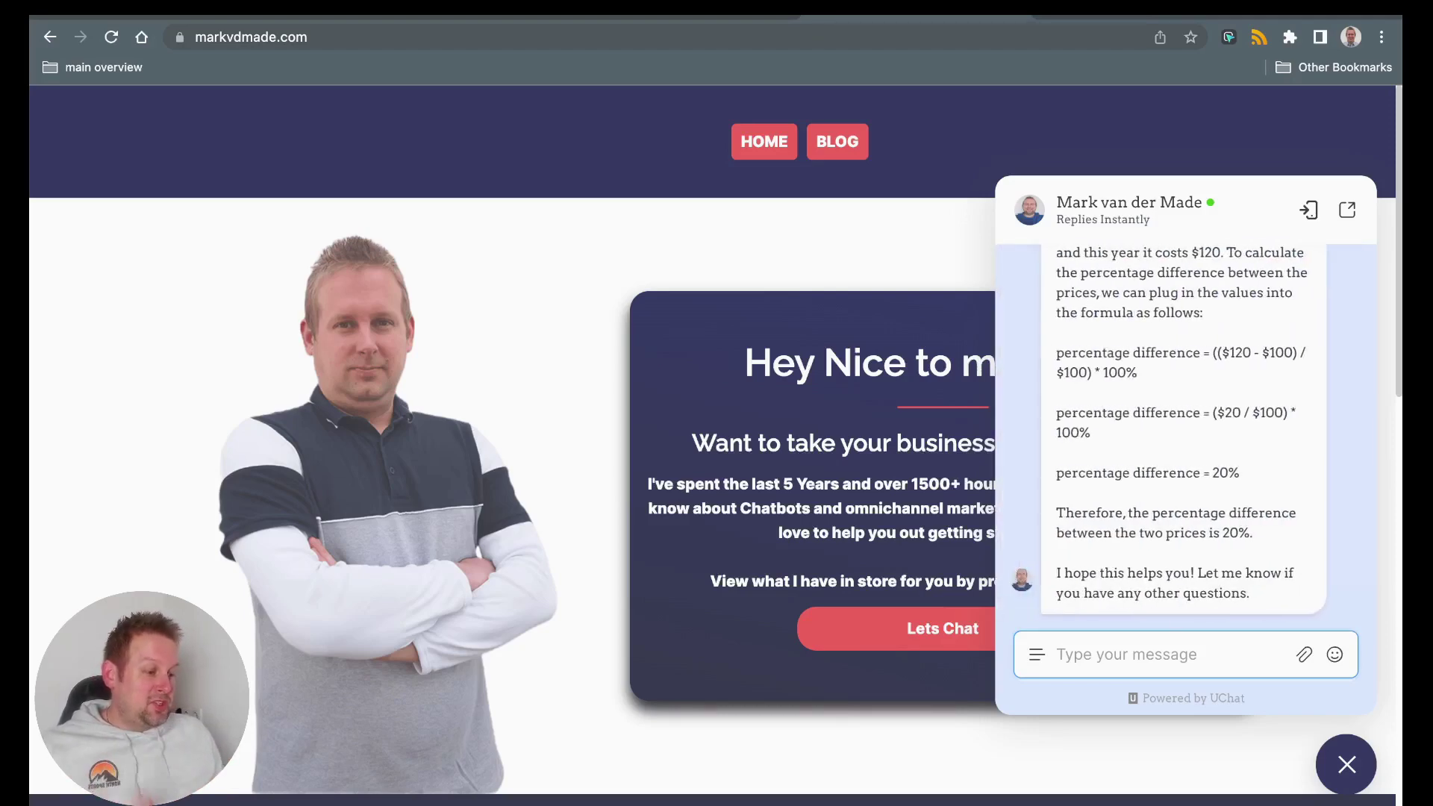
pyautogui.scroll(3, 1067, 505)
pyautogui.scroll(3, 1109, 471)
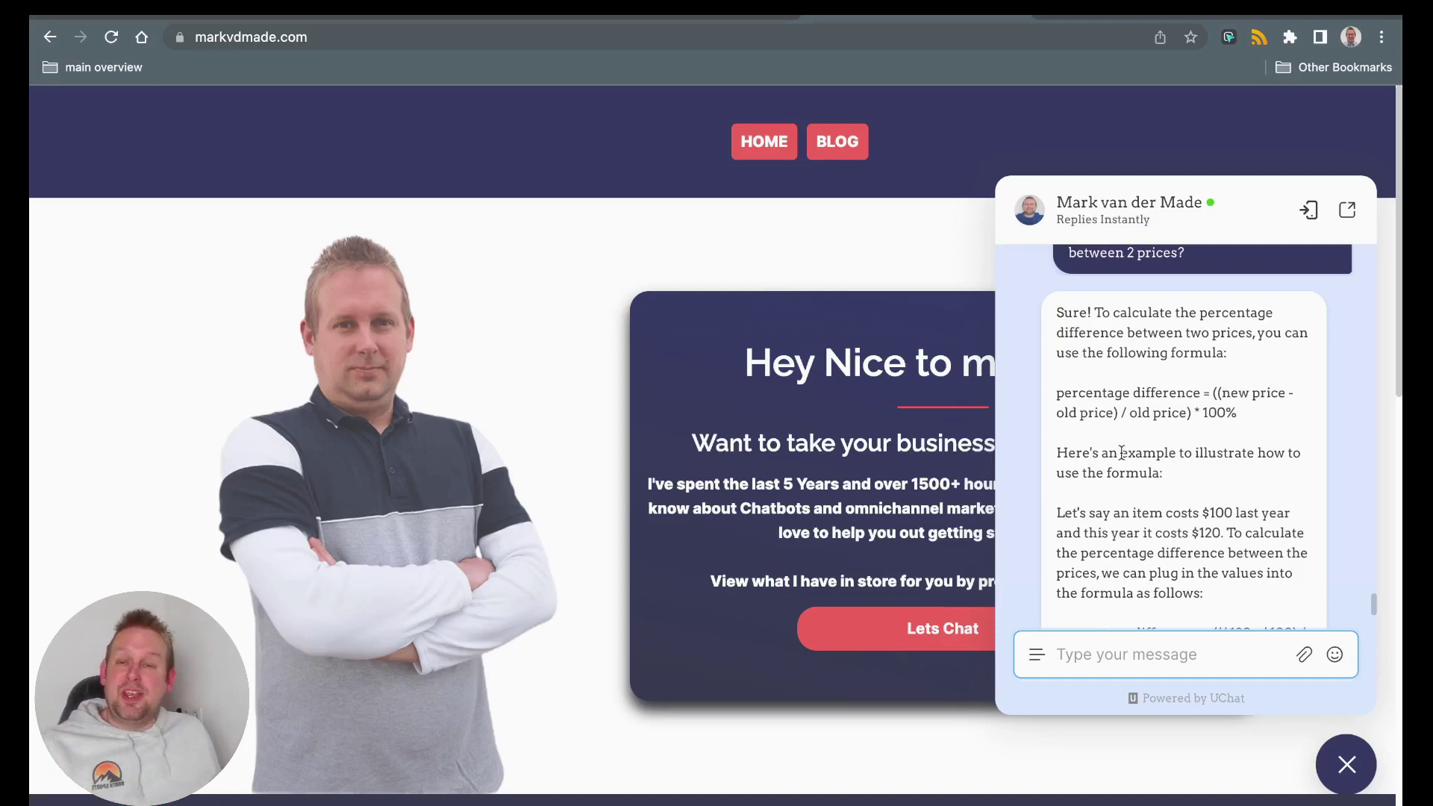
pyautogui.scroll(-4, 1121, 453)
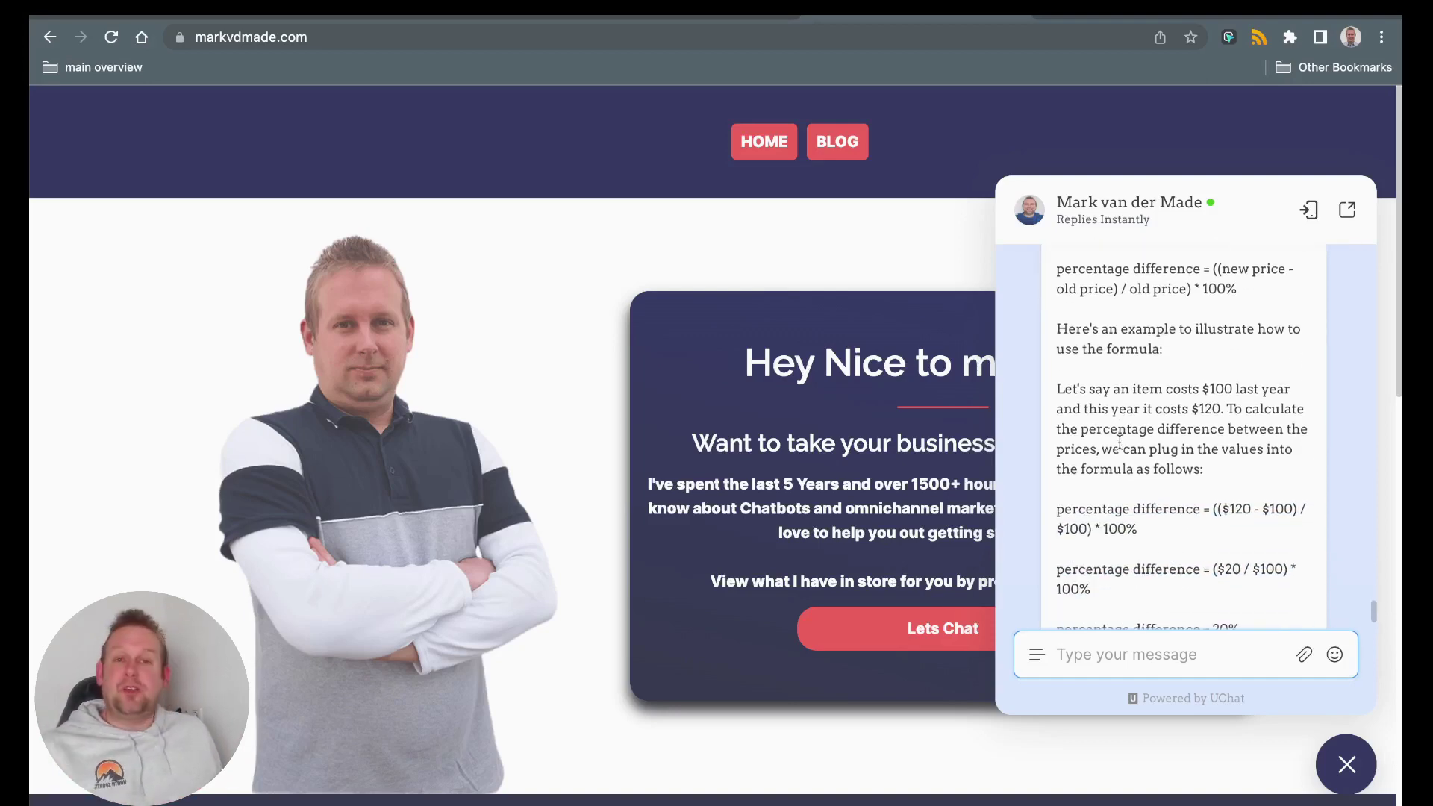
pyautogui.scroll(-3, 1119, 442)
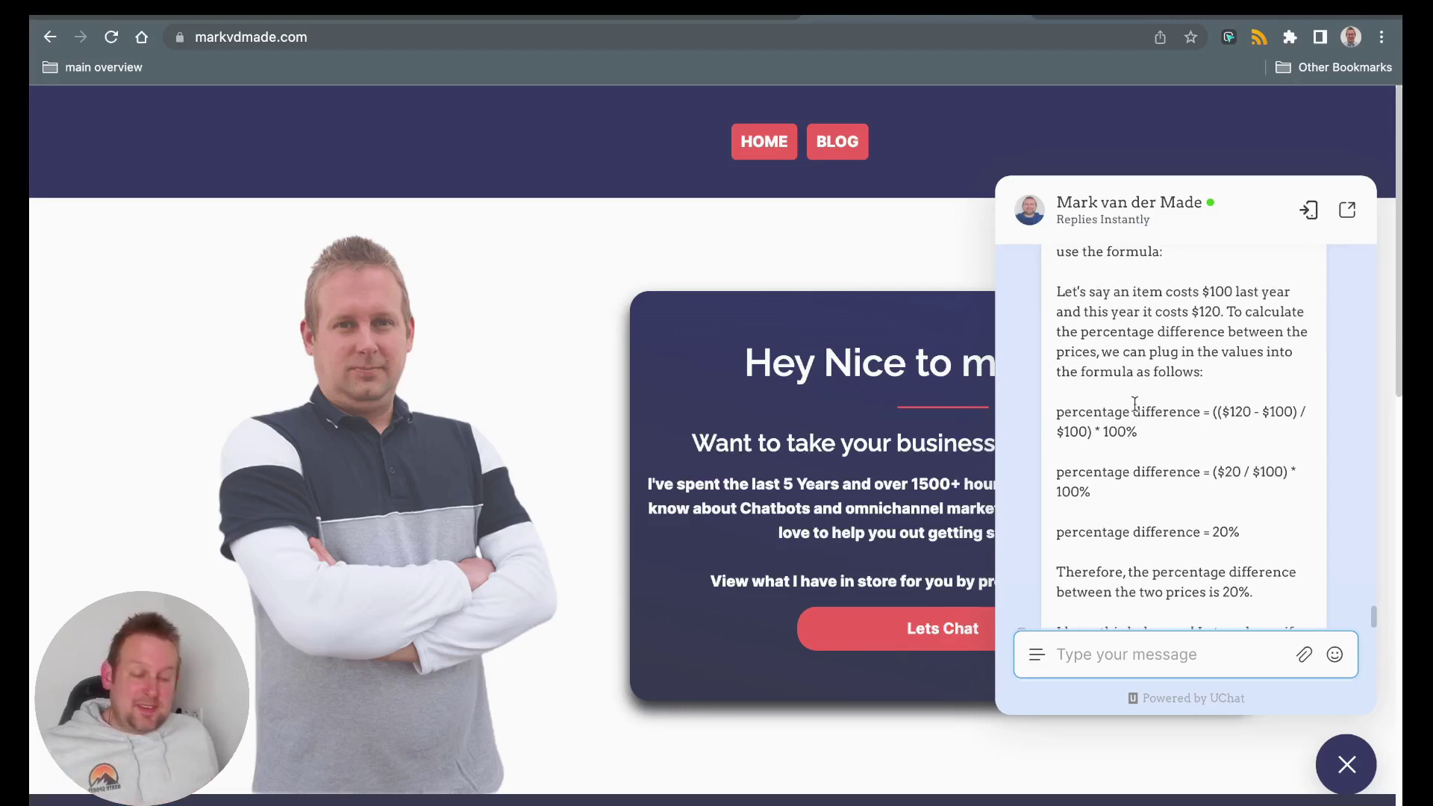
pyautogui.scroll(-2, 1142, 418)
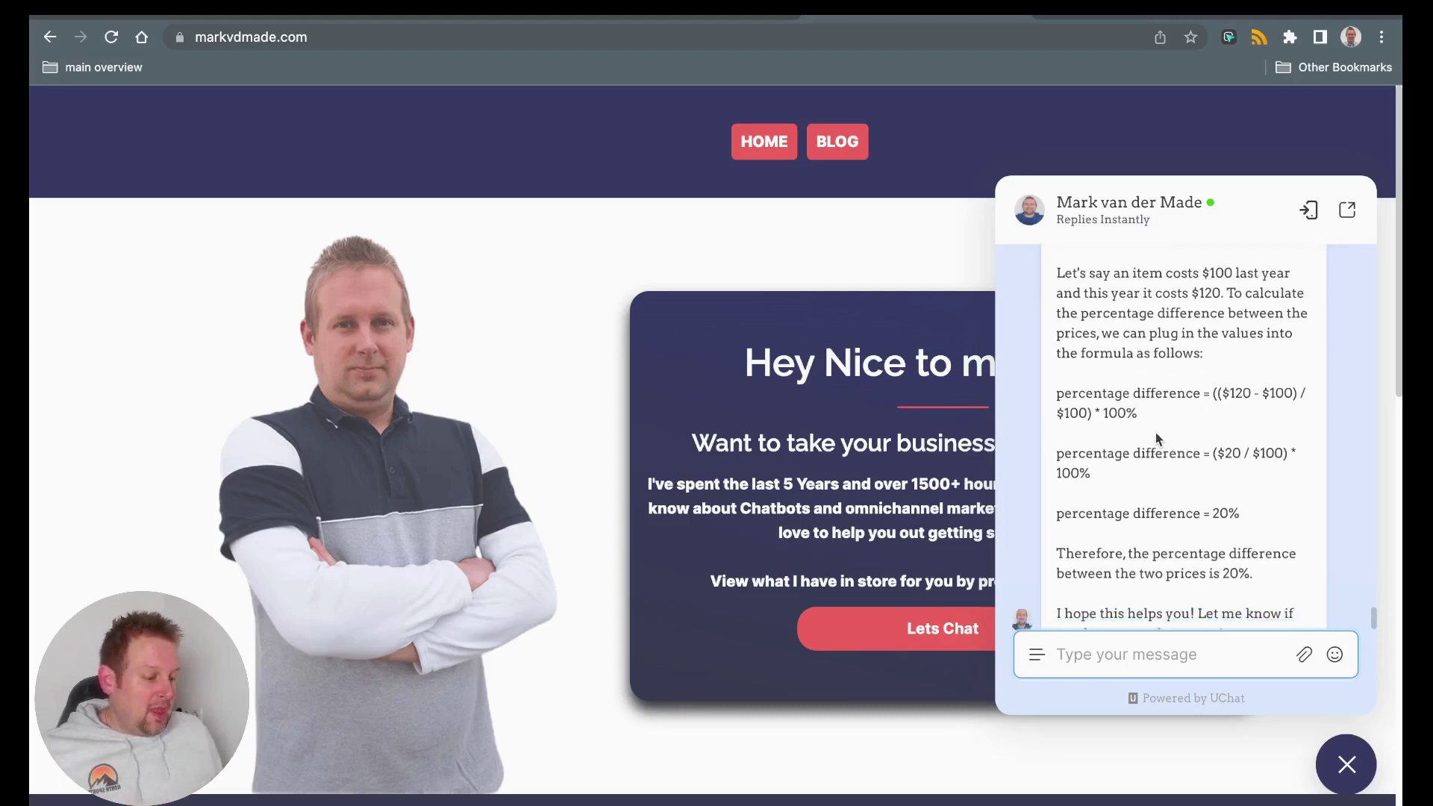
# Send 'thank you' to the bot
pyautogui.click(1169, 644)
pyautogui.write('thank you')
pyautogui.press('Return')
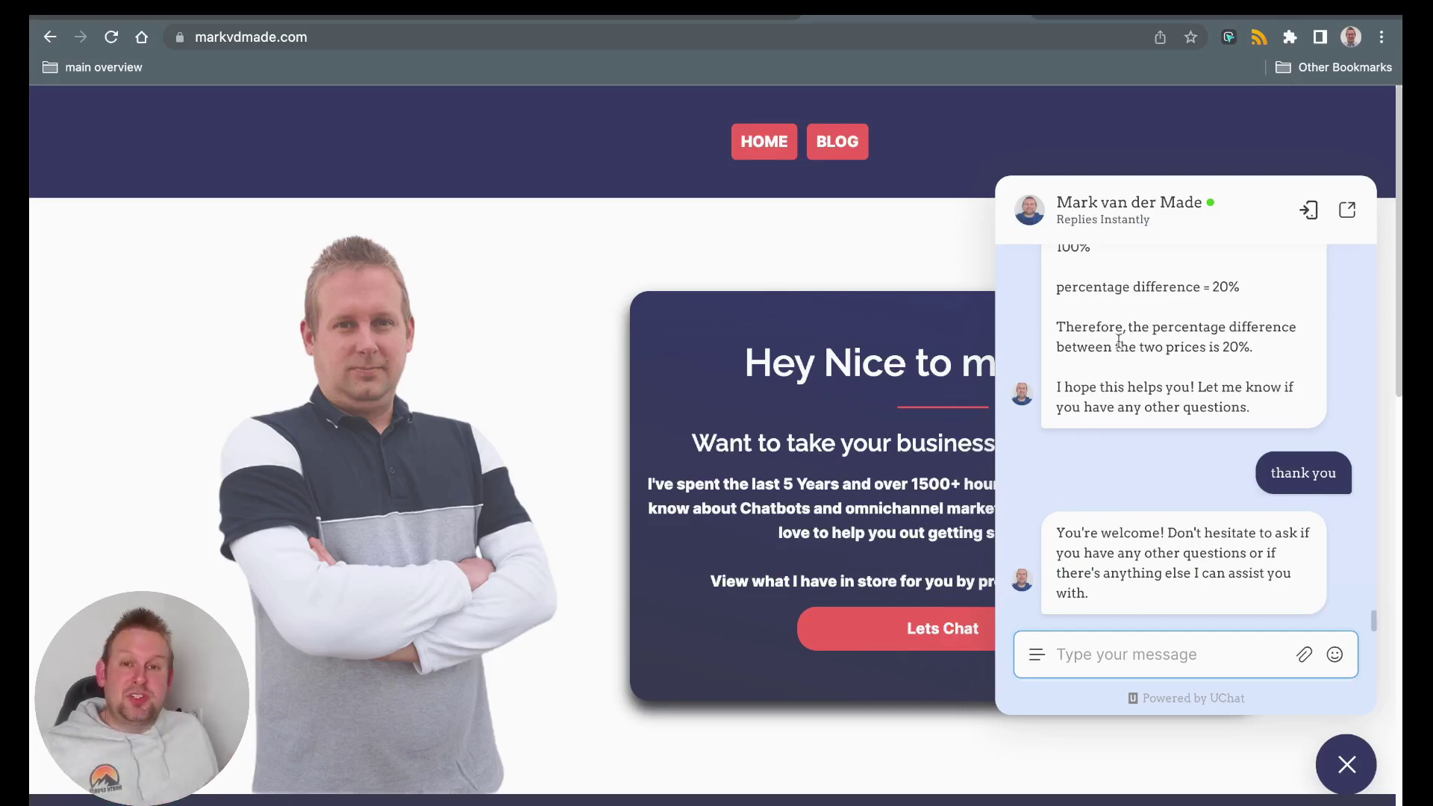
# Back in UChat, open the SDR sub flow from Flows and edit its Action #1 step
pyautogui.click(497, 17)
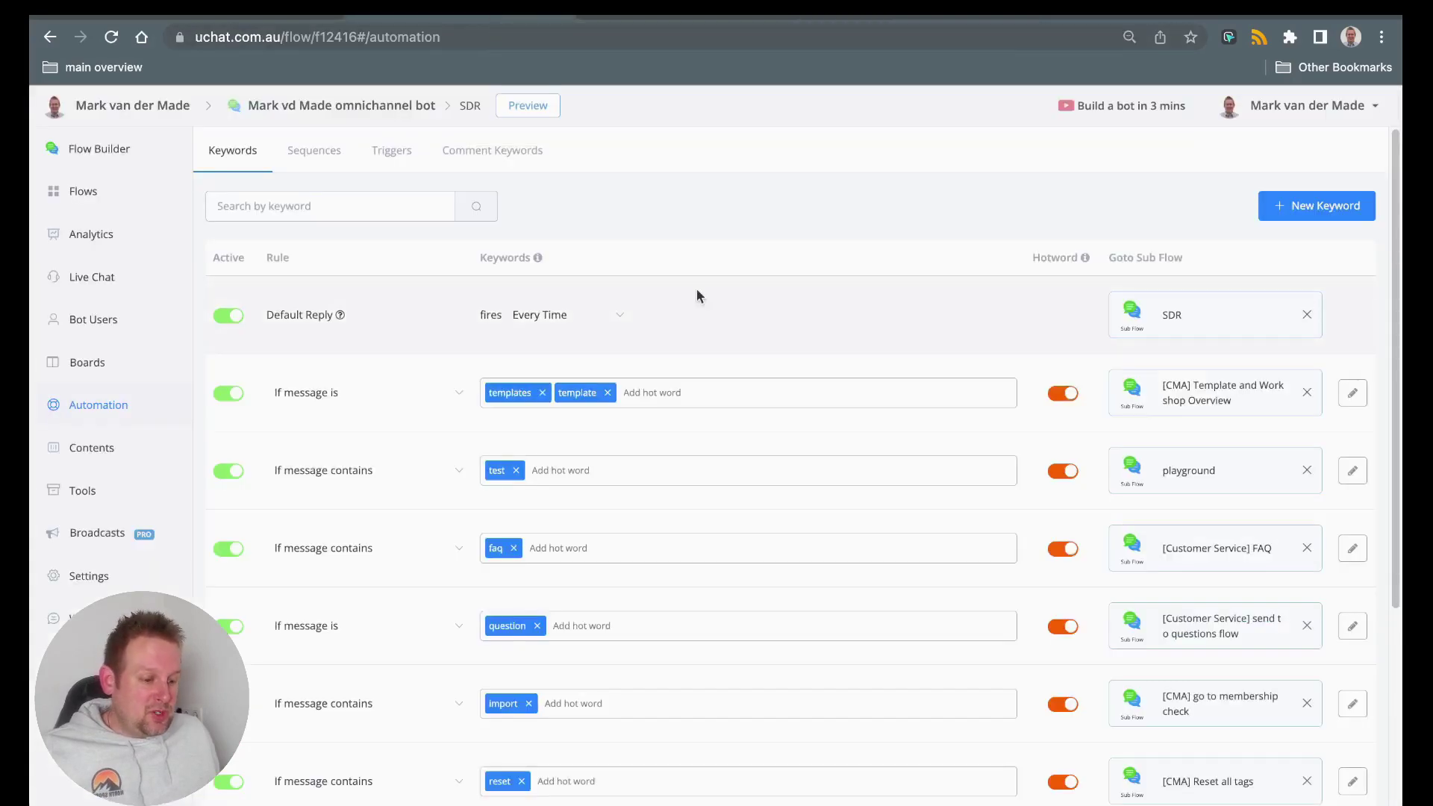
pyautogui.click(66, 193)
pyautogui.click(945, 470)
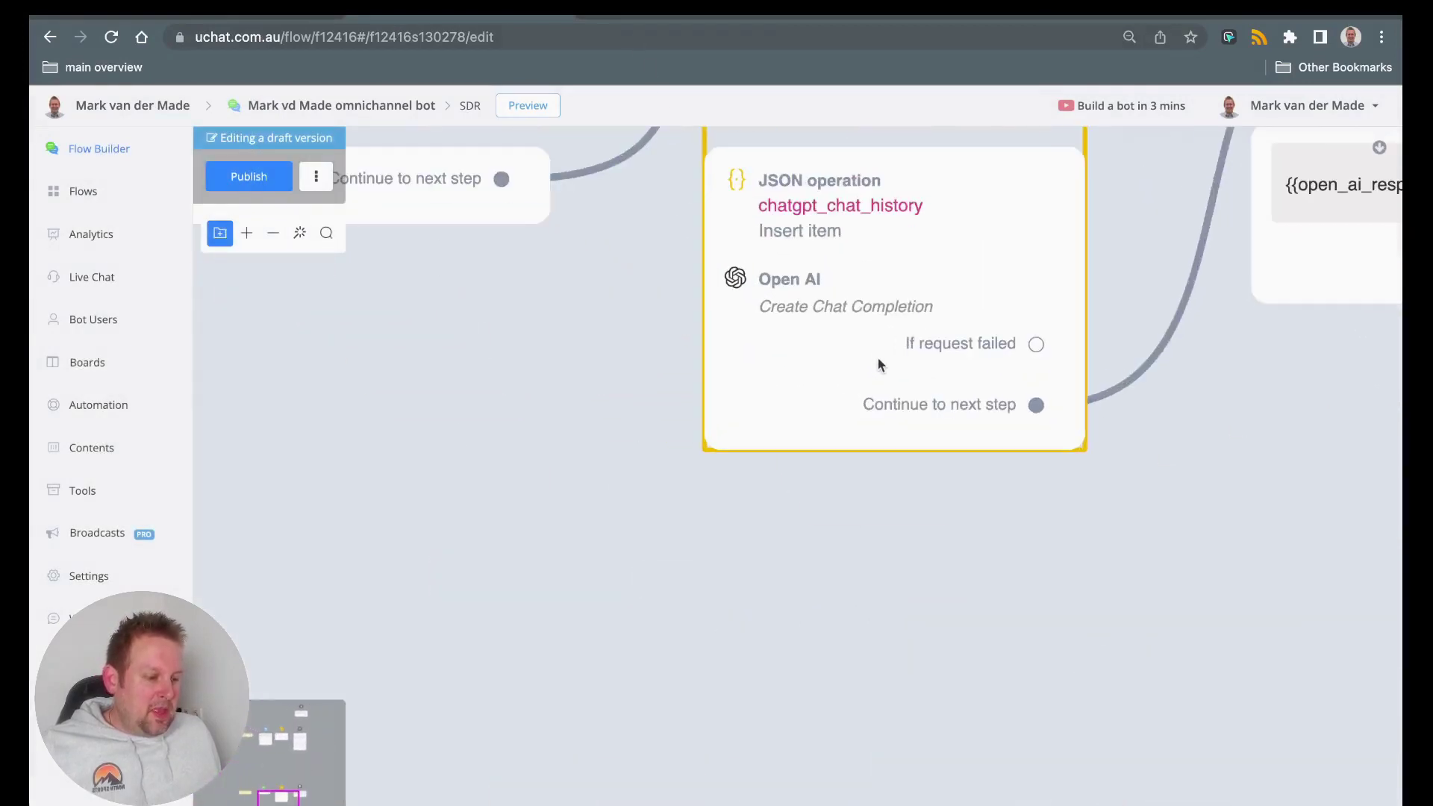
pyautogui.click(881, 319)
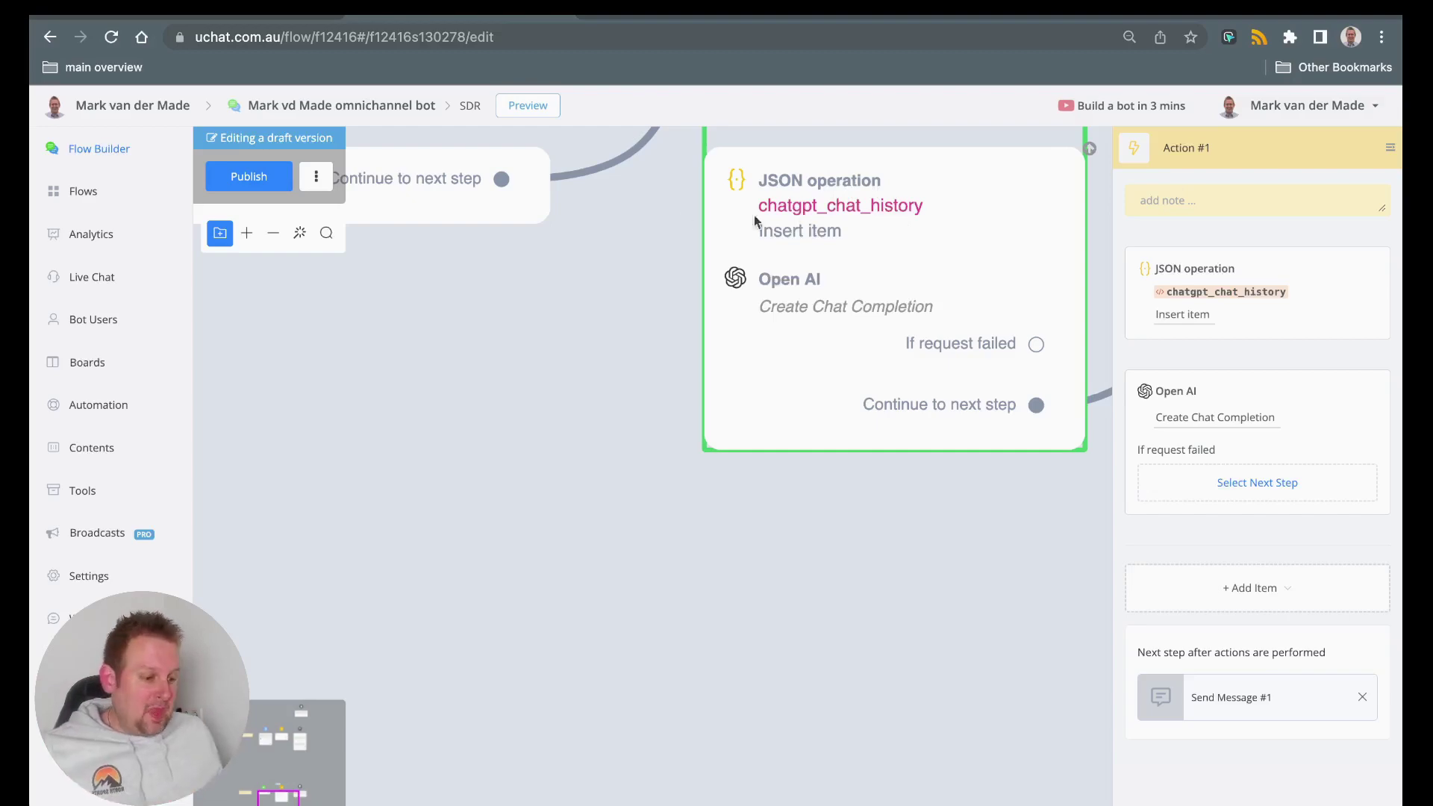
# Open the Create Chat Completion request and run a test request to get sample data
pyautogui.click(1298, 428)
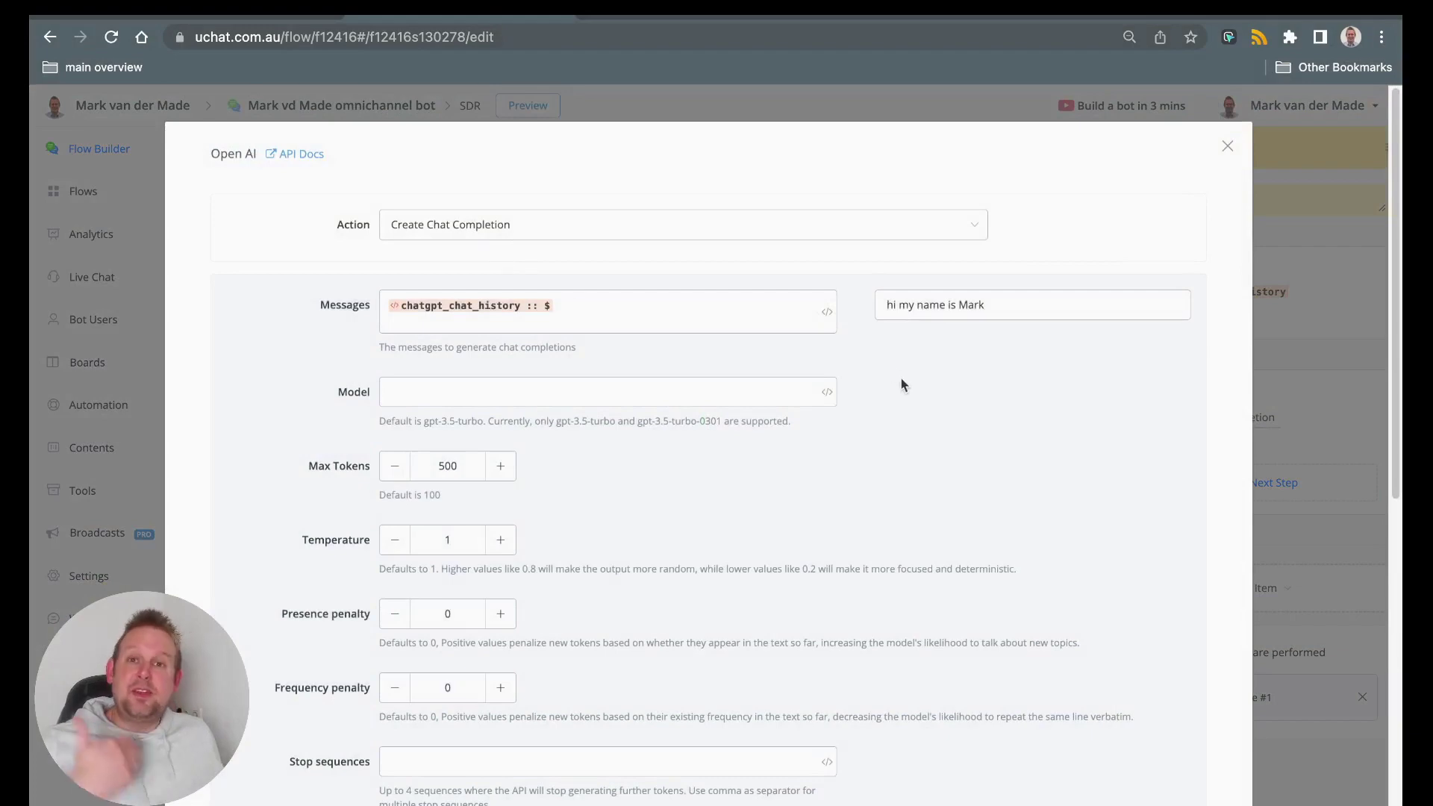
pyautogui.scroll(-7, 900, 384)
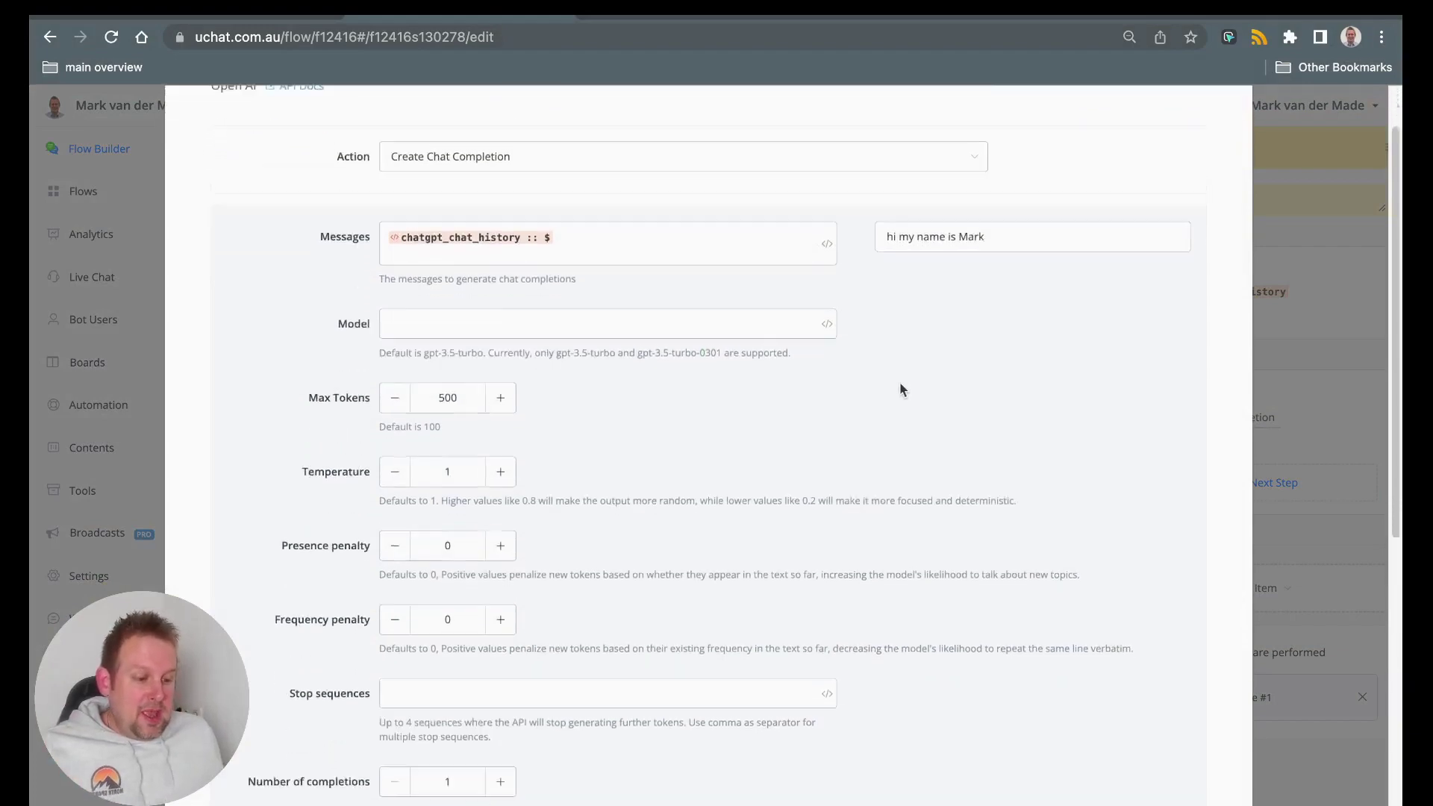
pyautogui.scroll(-1, 901, 383)
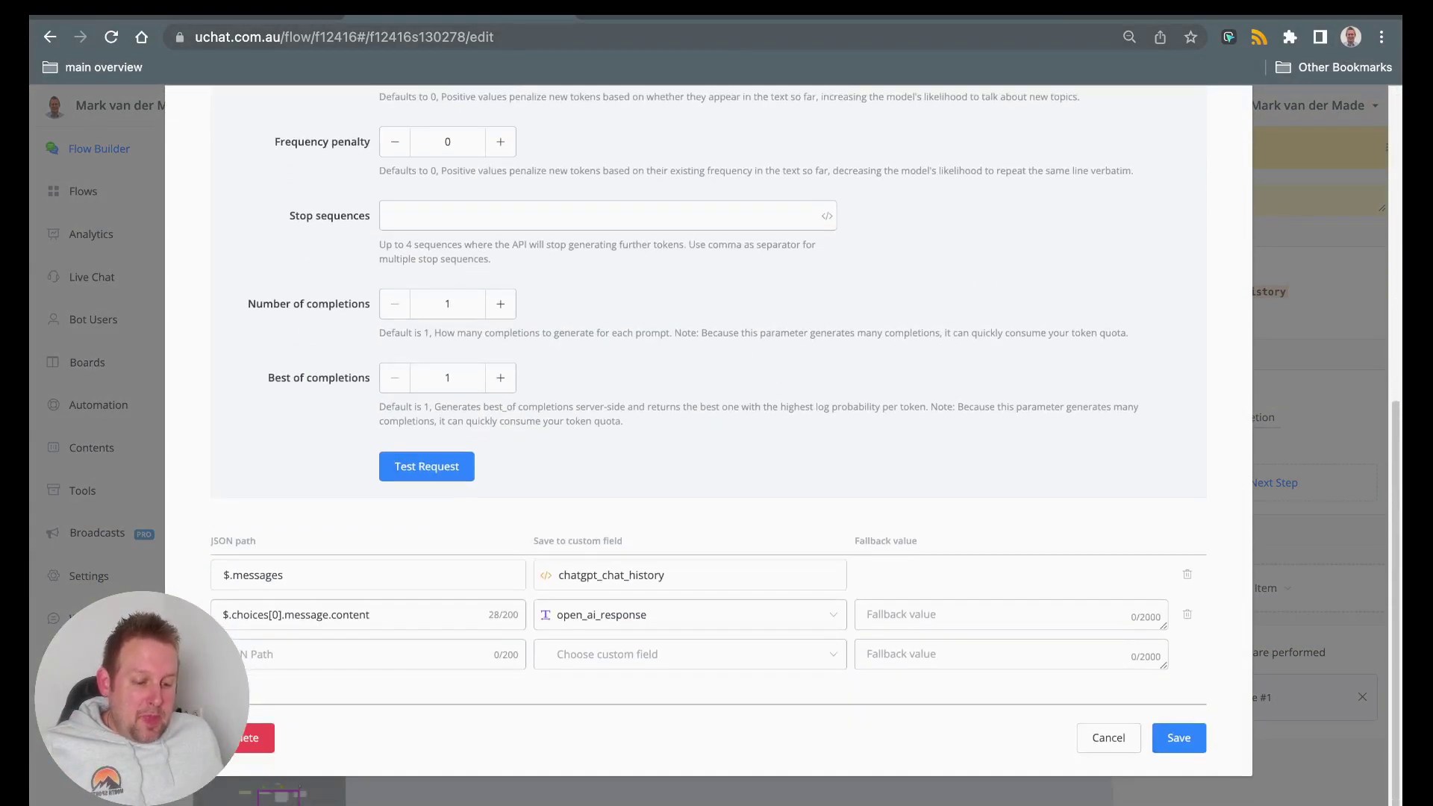
pyautogui.scroll(8, 778, 305)
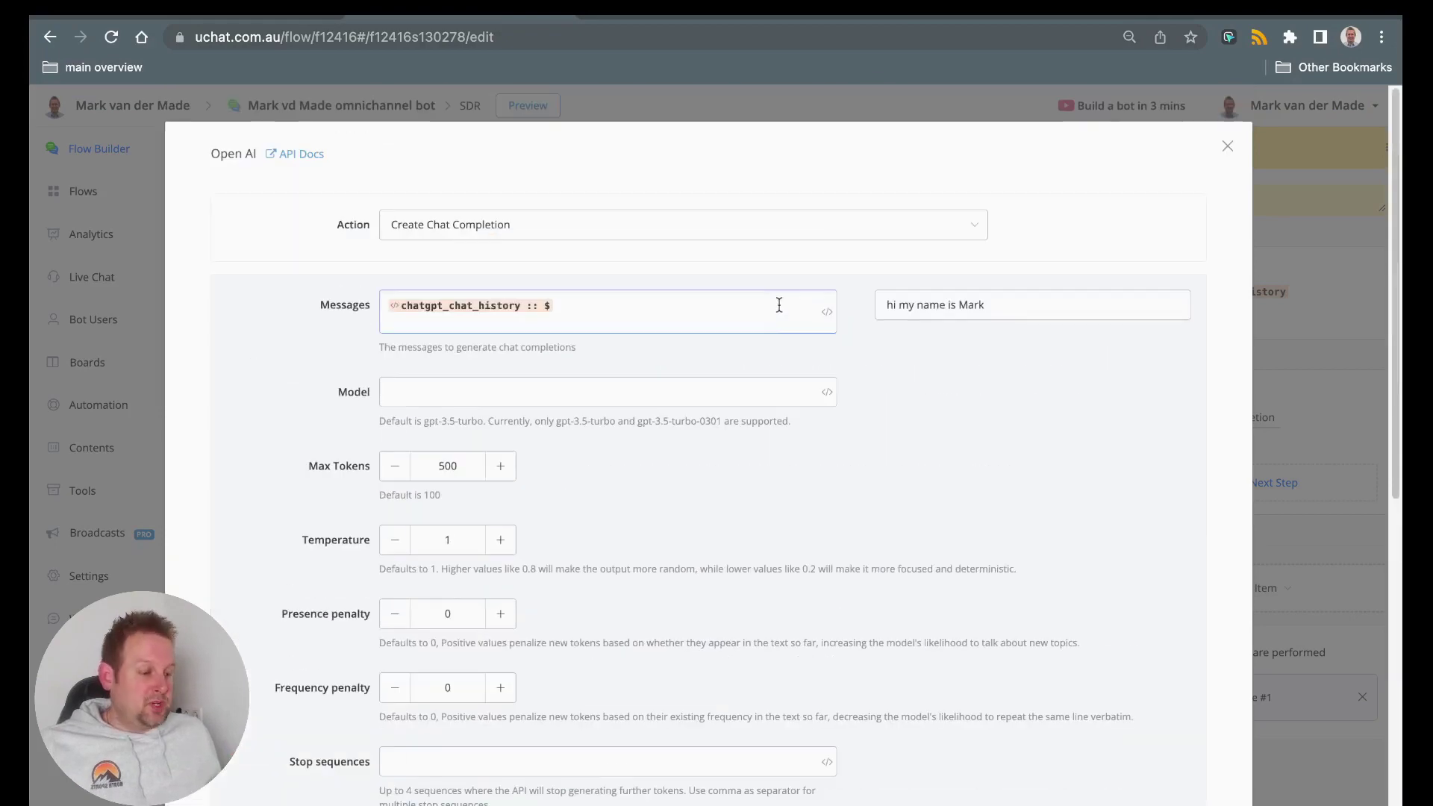
pyautogui.scroll(-8, 567, 462)
pyautogui.click(426, 465)
pyautogui.scroll(-8, 659, 408)
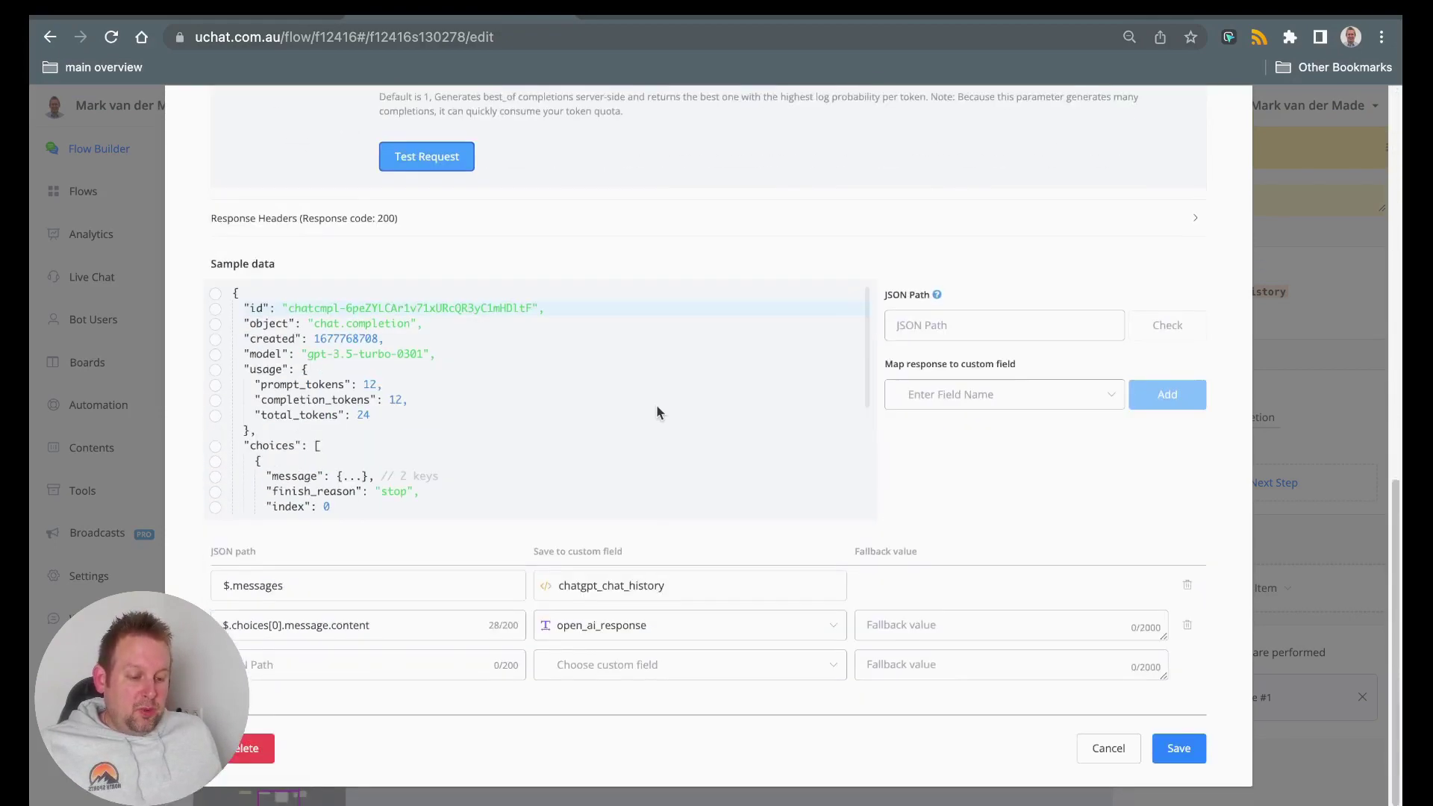
pyautogui.scroll(-3, 558, 423)
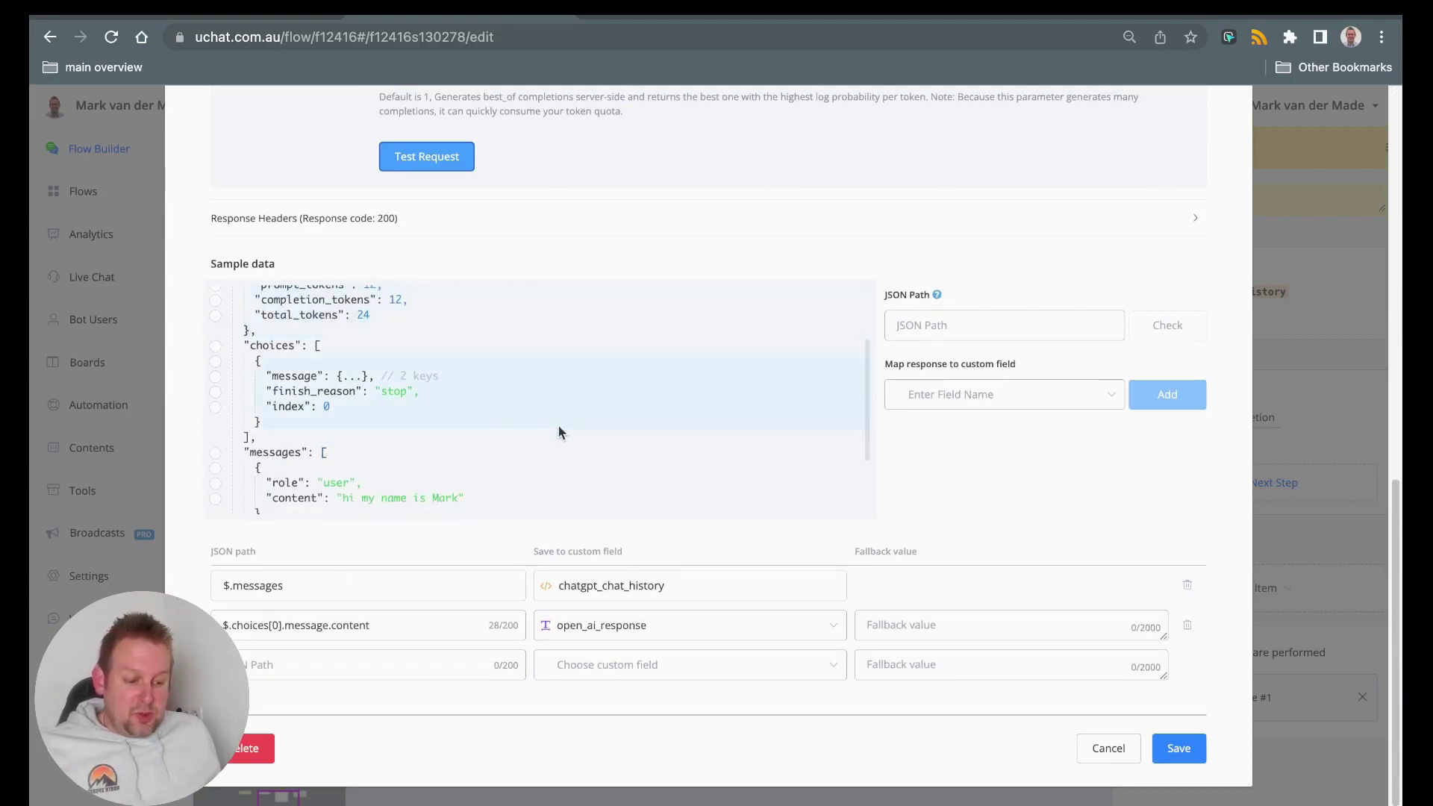
# Pick the messages and choices[0].message.content JSON paths for chatgpt_chat_history and open_ai_response, then cancel
pyautogui.click(215, 453)
pyautogui.scroll(-3, 411, 414)
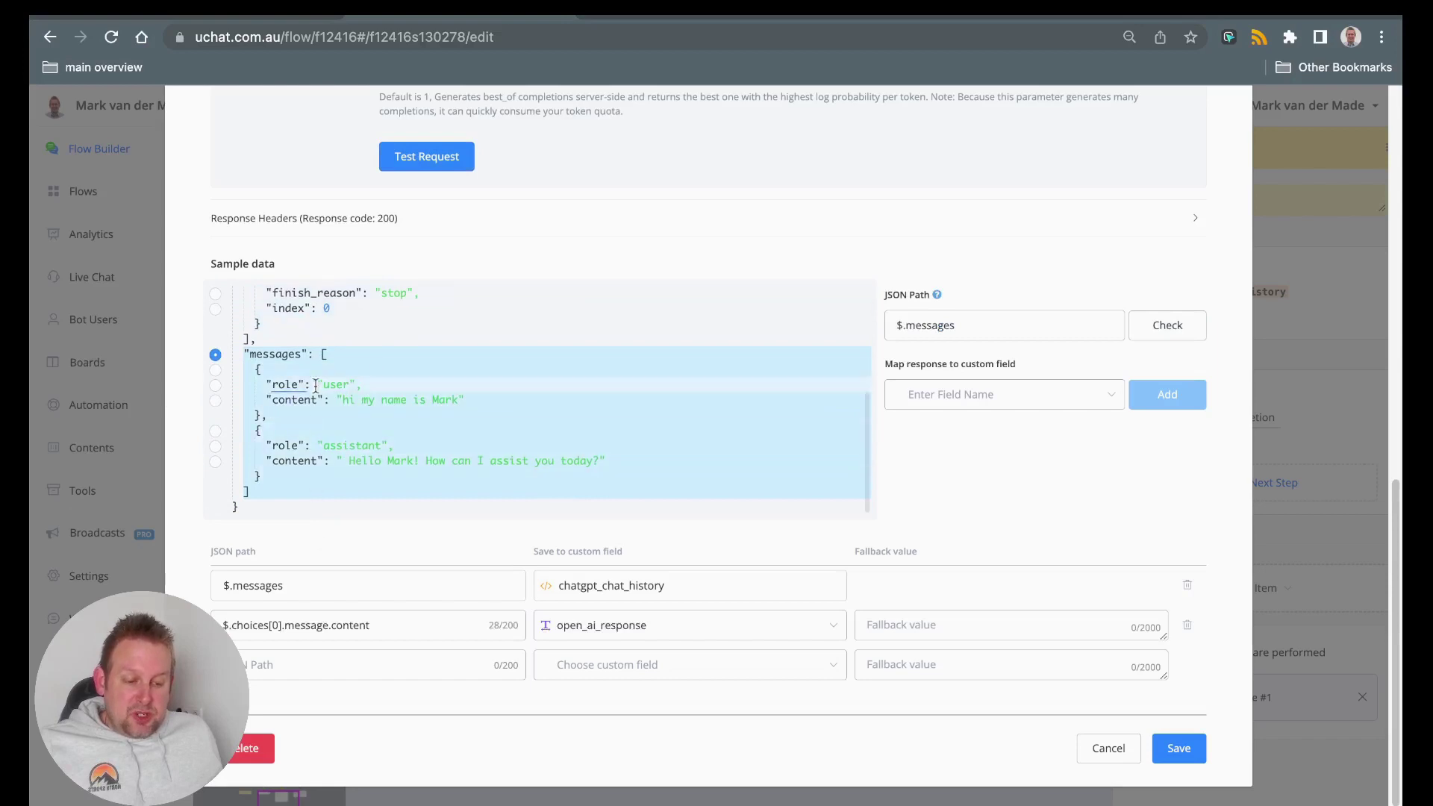
pyautogui.scroll(-1, 485, 477)
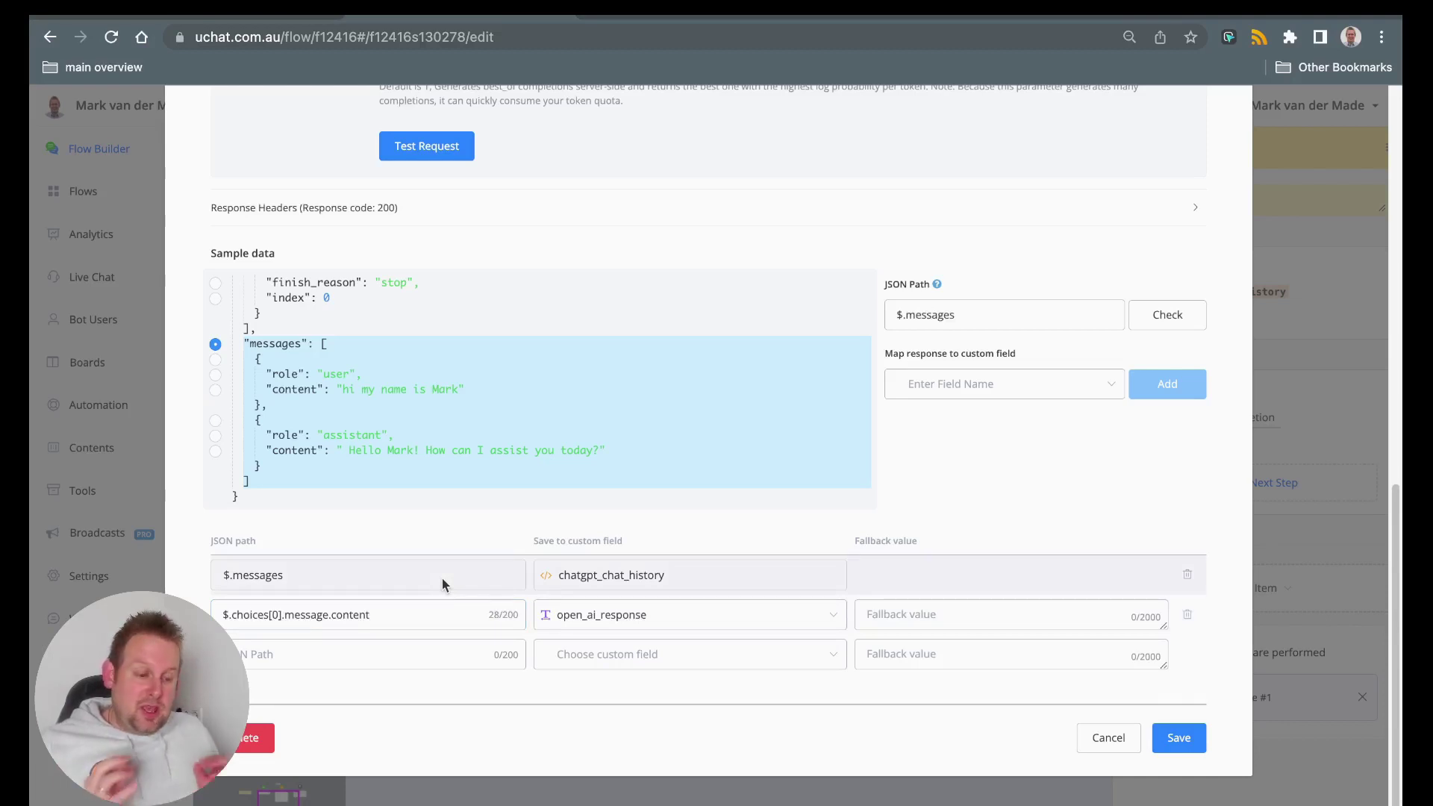
pyautogui.scroll(4, 388, 352)
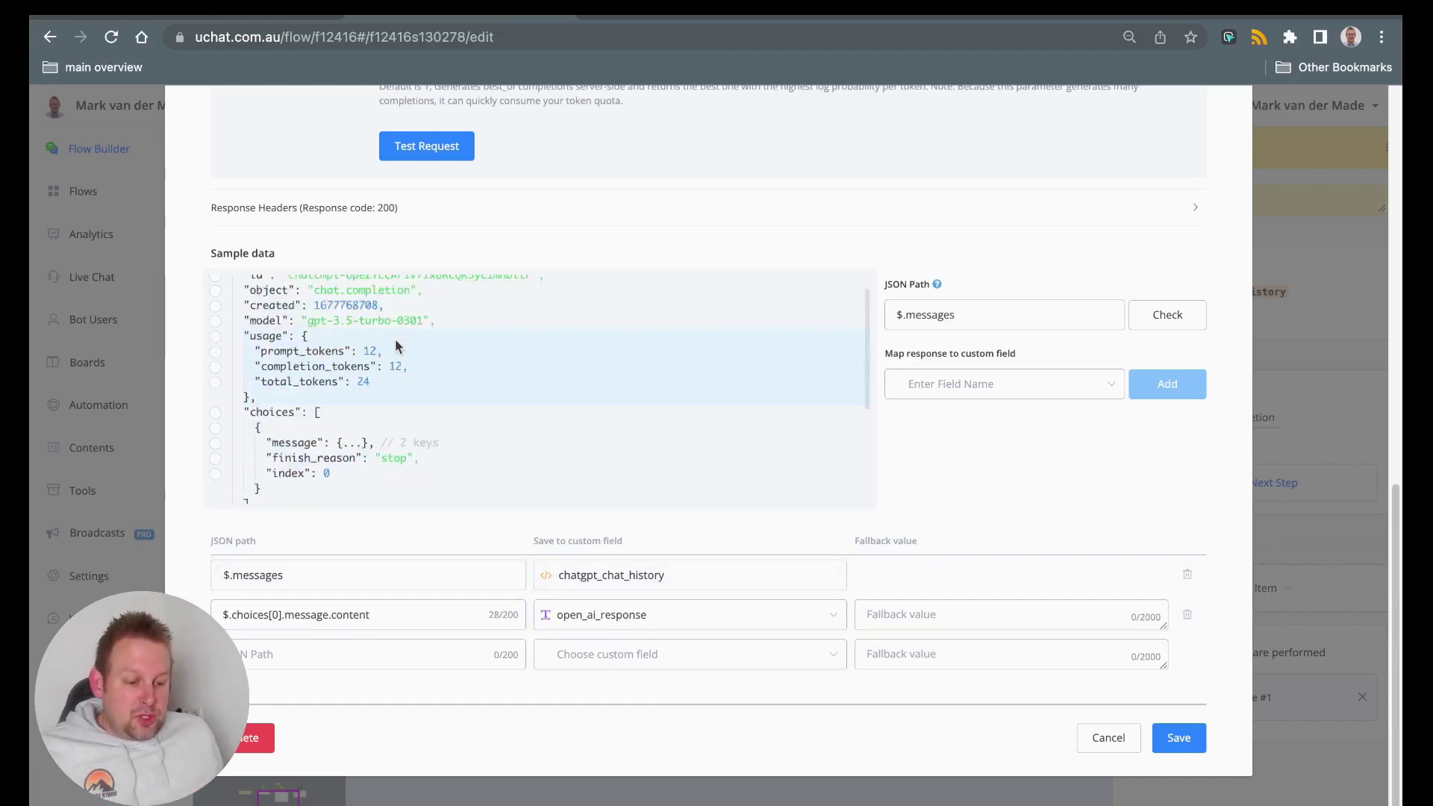
pyautogui.scroll(-2, 357, 417)
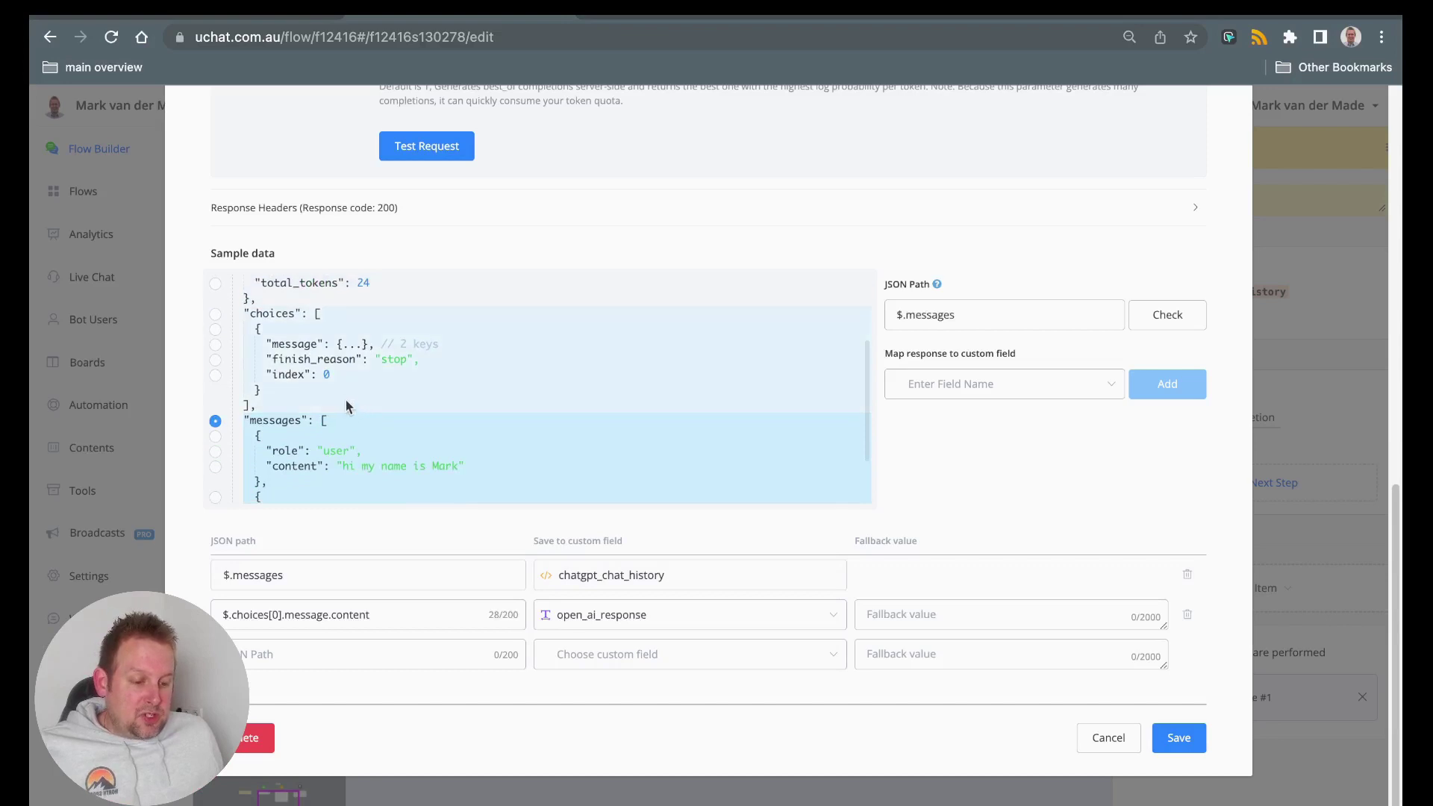
pyautogui.click(351, 344)
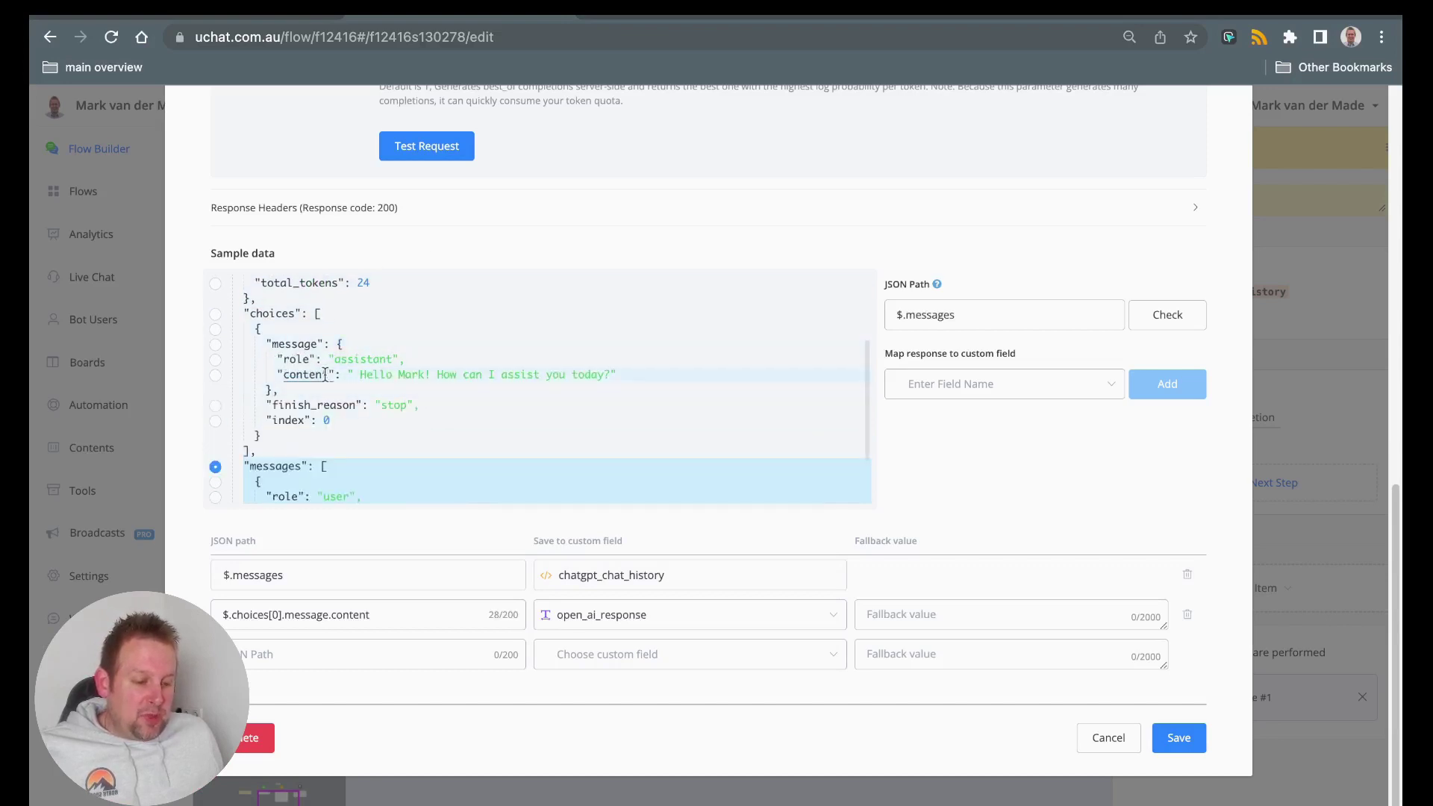
pyautogui.click(215, 375)
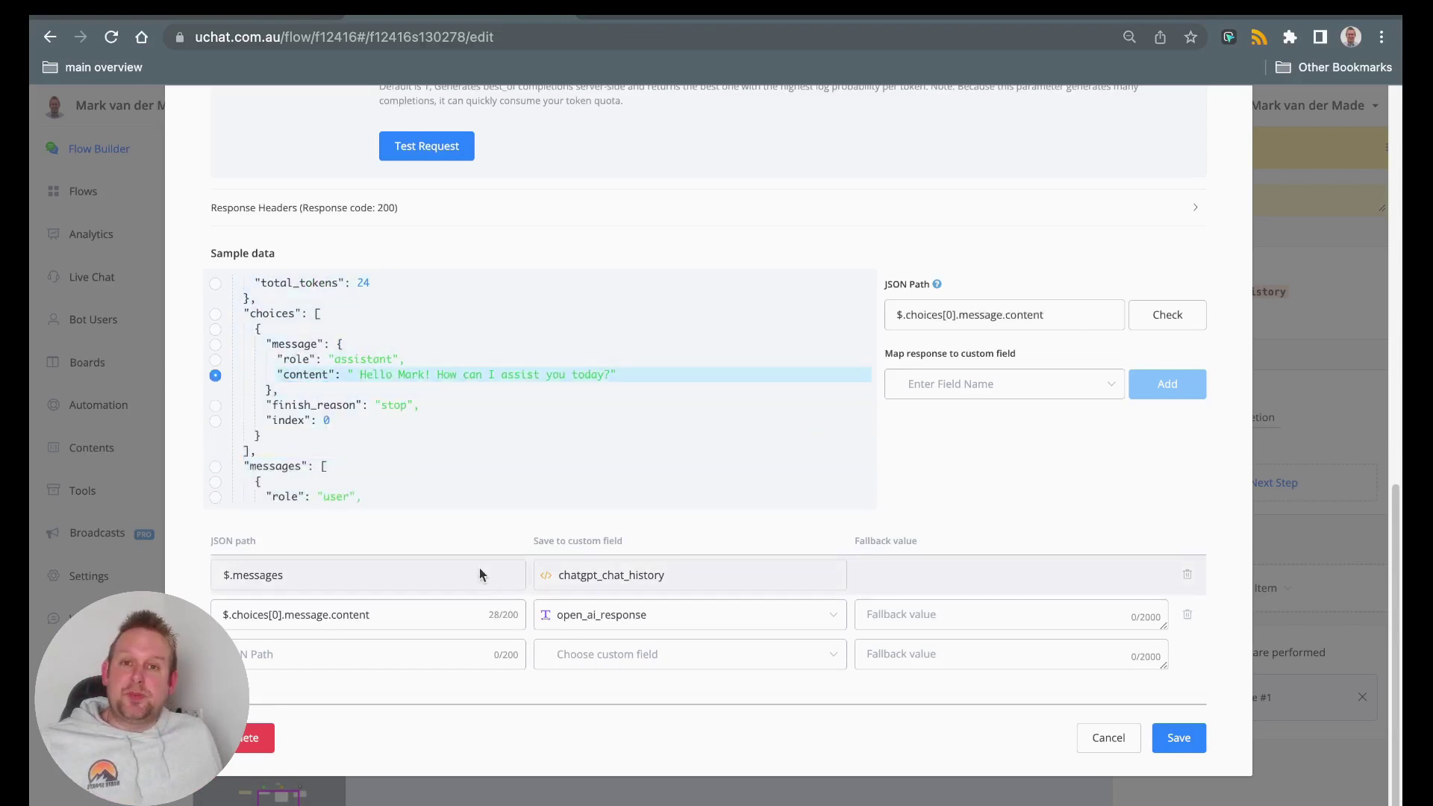
pyautogui.click(1097, 737)
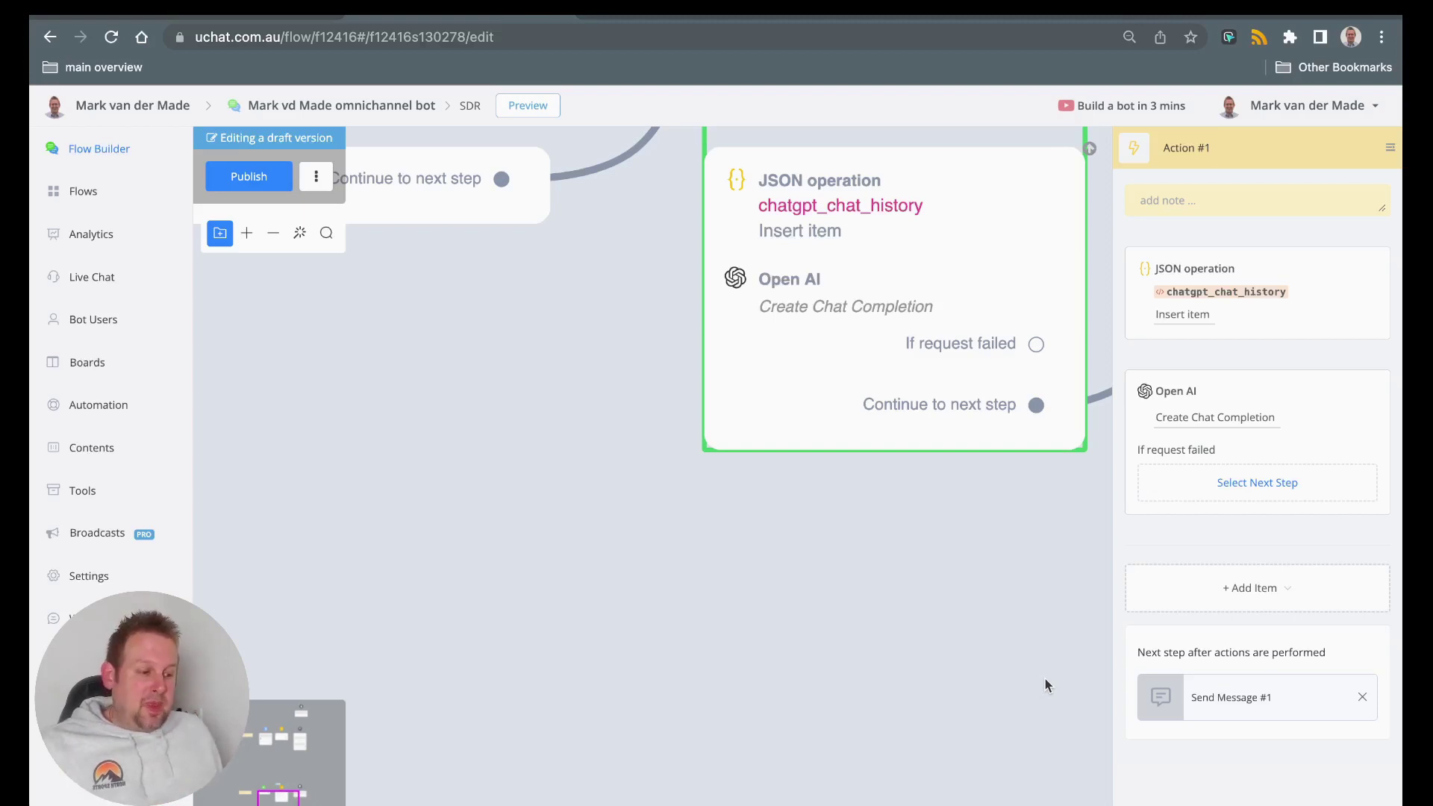
# Add a JSON operation above Open AI, using chatgpt_chat_history with 'Get a slice of items'
pyautogui.click(1191, 601)
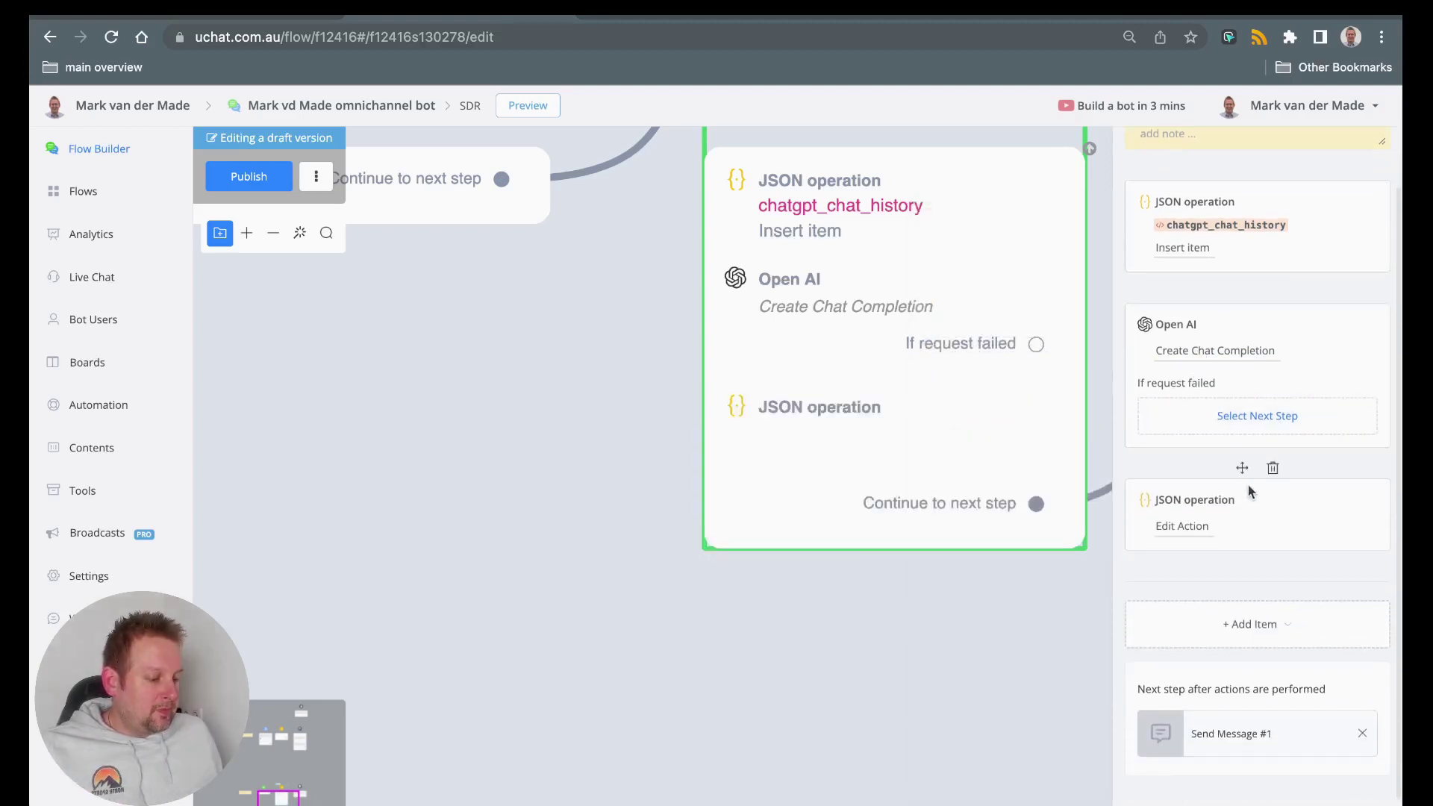
pyautogui.moveTo(1246, 471); pyautogui.dragTo(1207, 298)
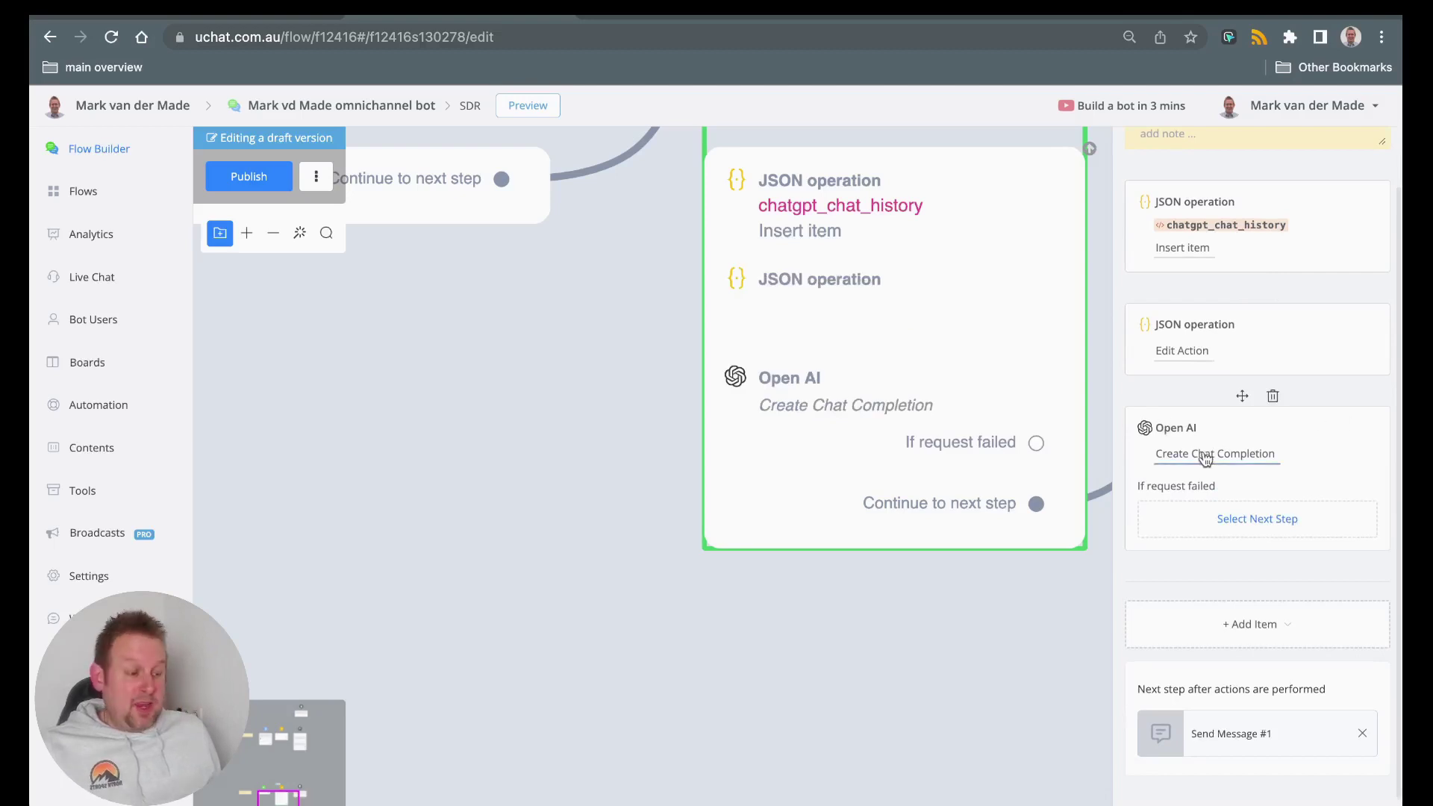
pyautogui.click(1186, 352)
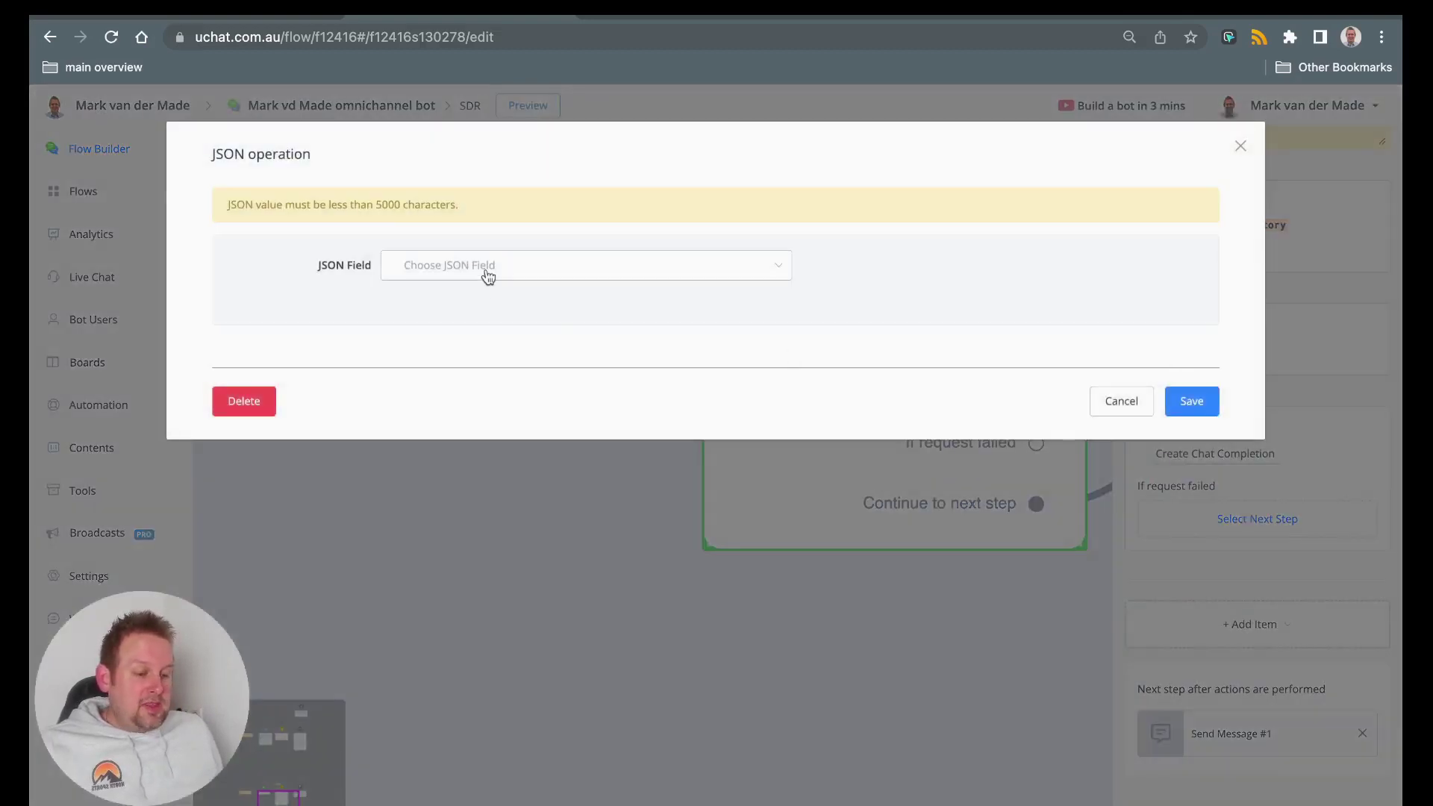
pyautogui.click(485, 273)
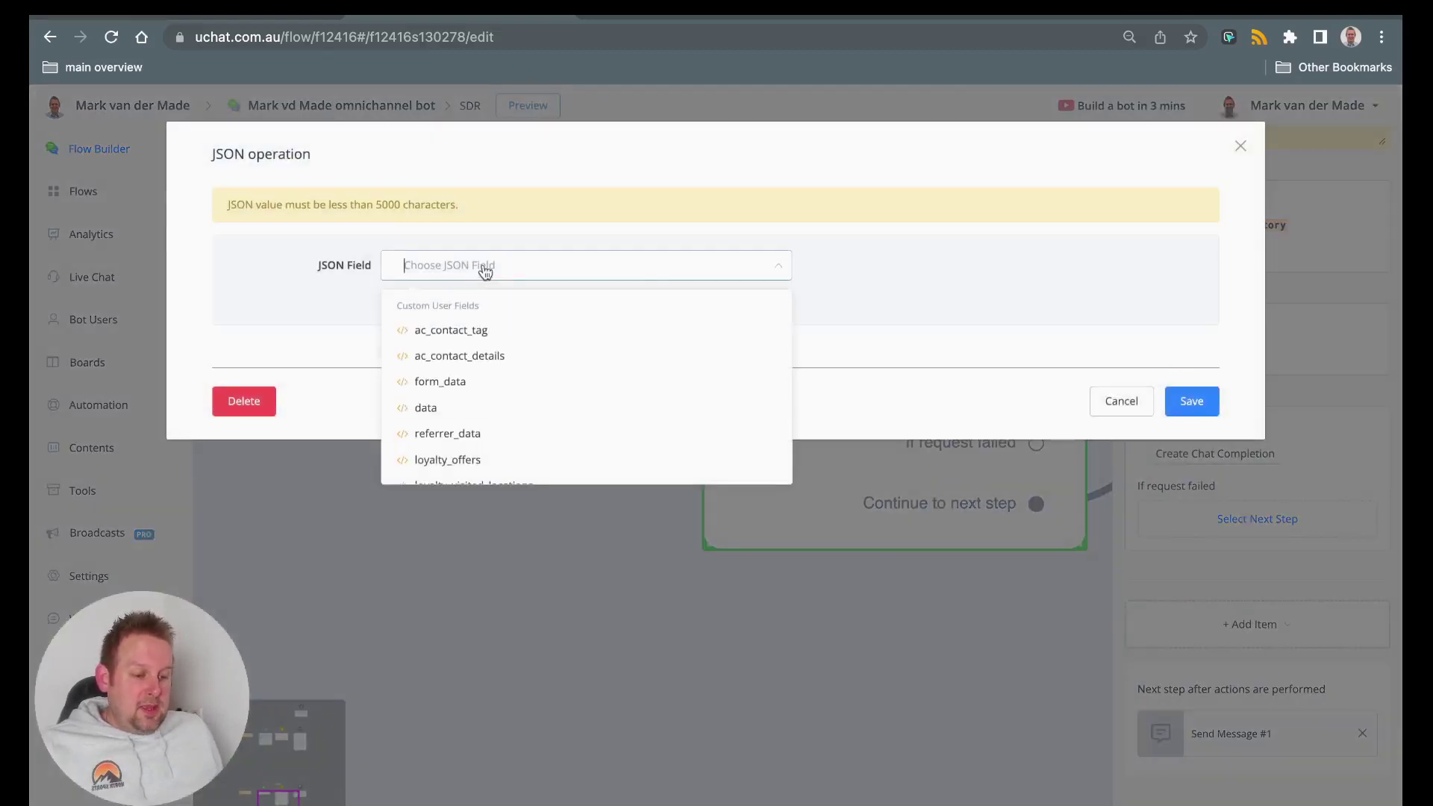
pyautogui.write('his')
pyautogui.click(500, 336)
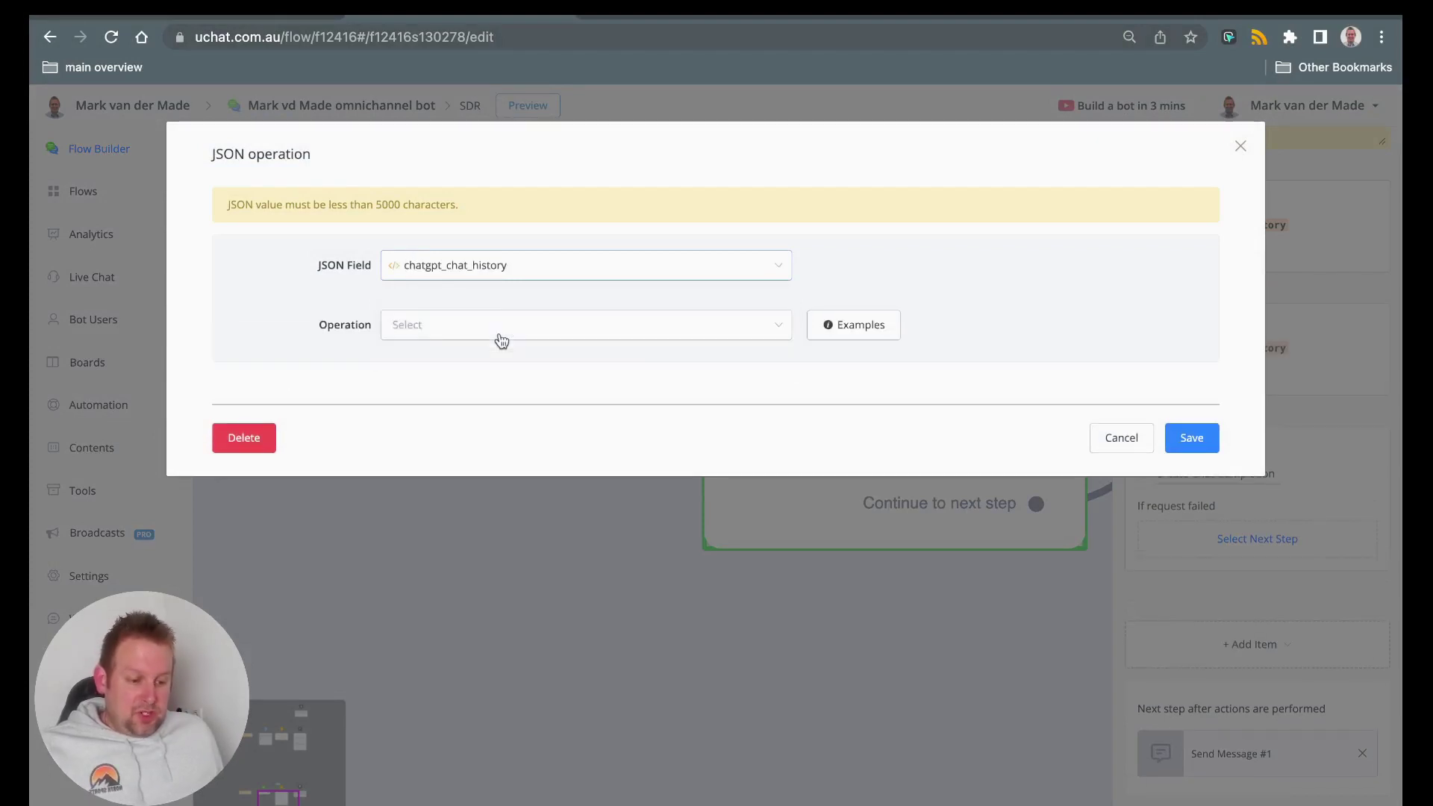
pyautogui.click(502, 336)
pyautogui.scroll(-3, 561, 423)
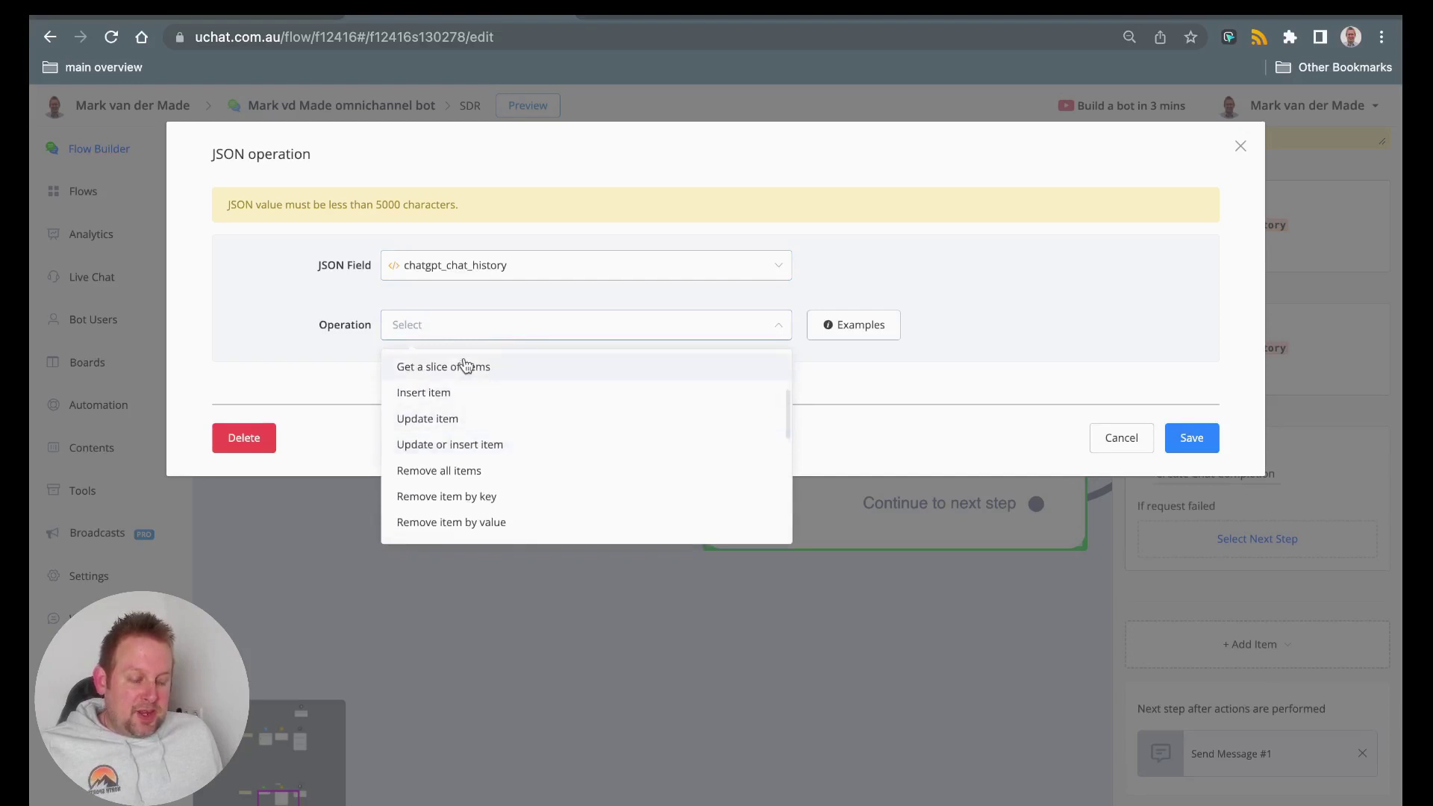
pyautogui.click(465, 366)
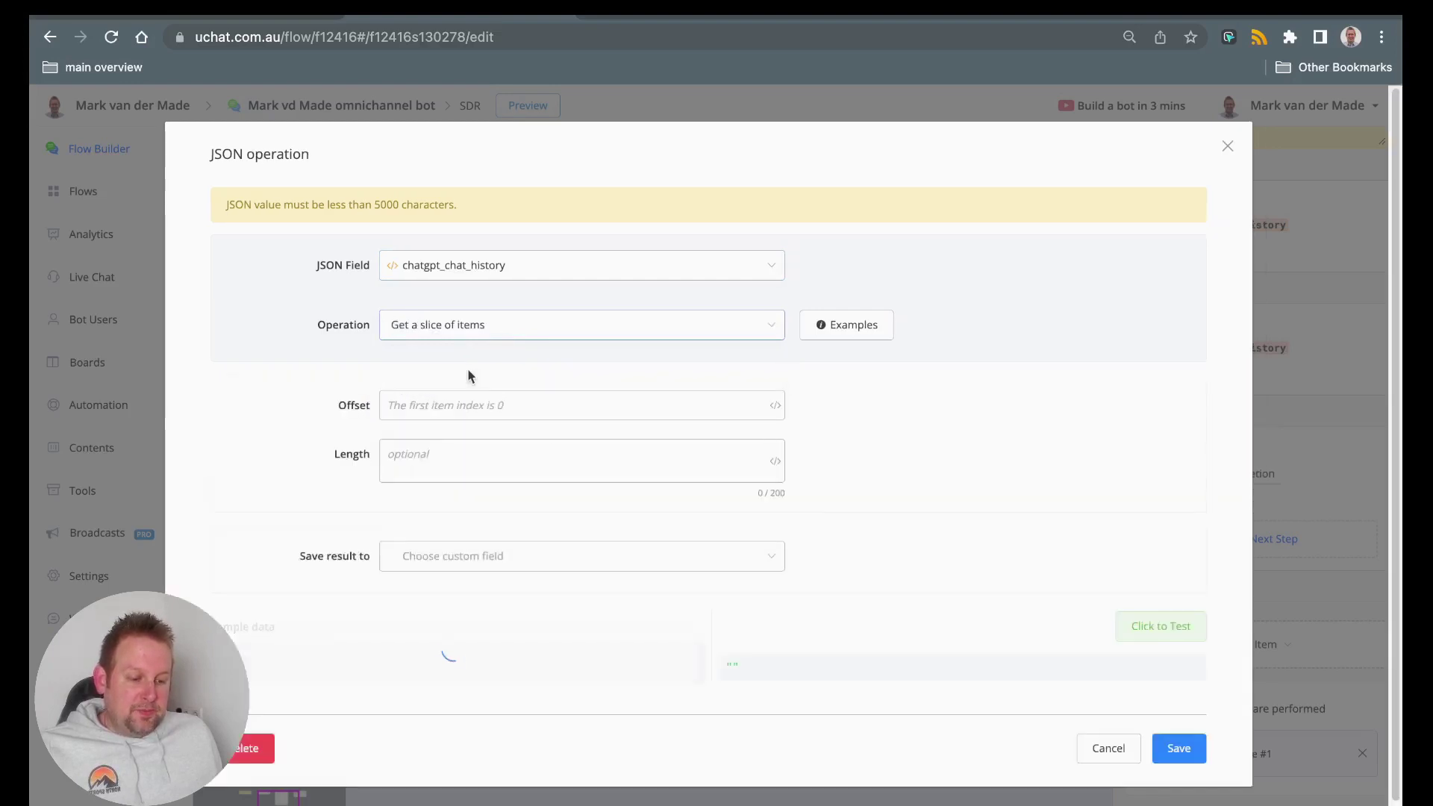
# Load a sample record with chat history and test the slice with offset -1
pyautogui.click(466, 408)
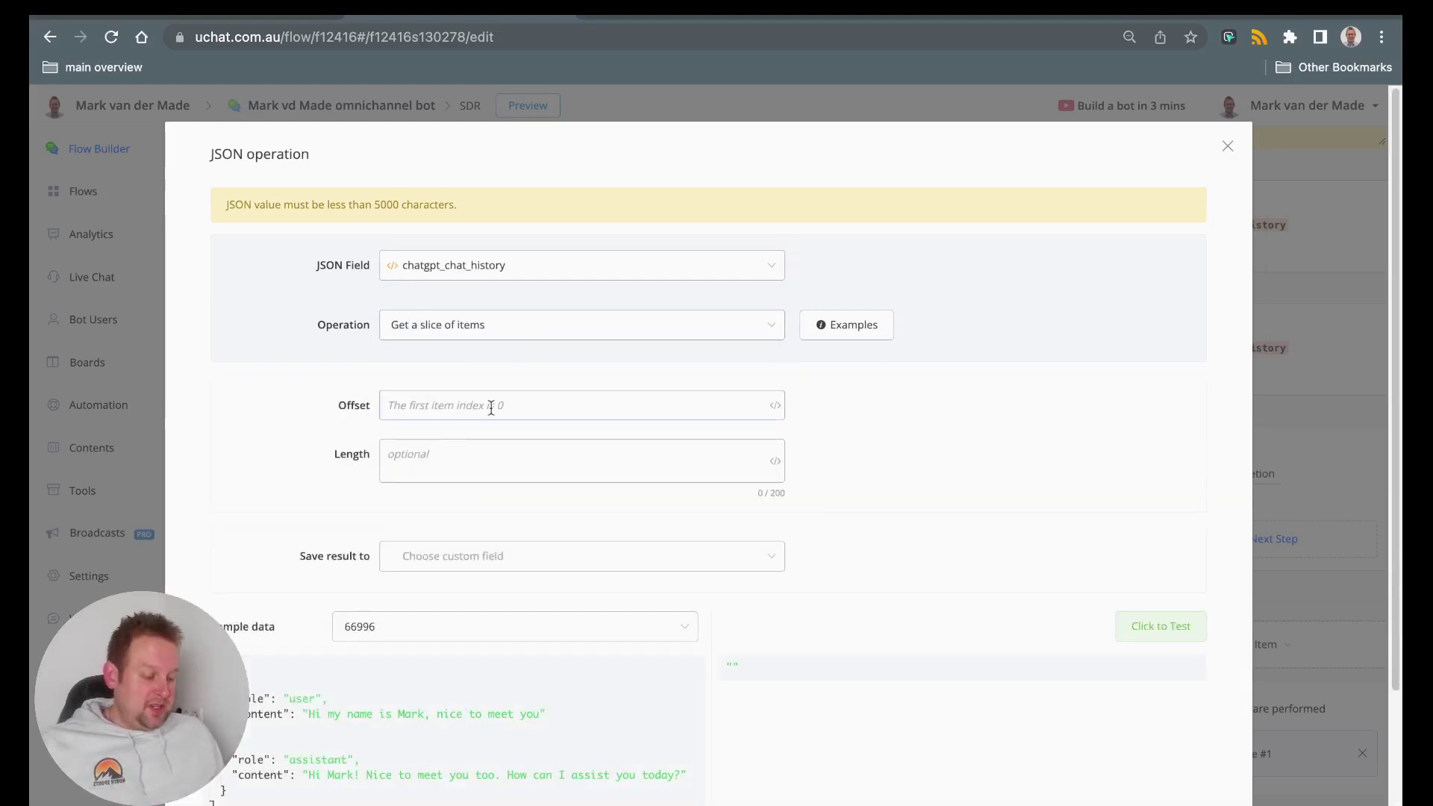
pyautogui.write('-')
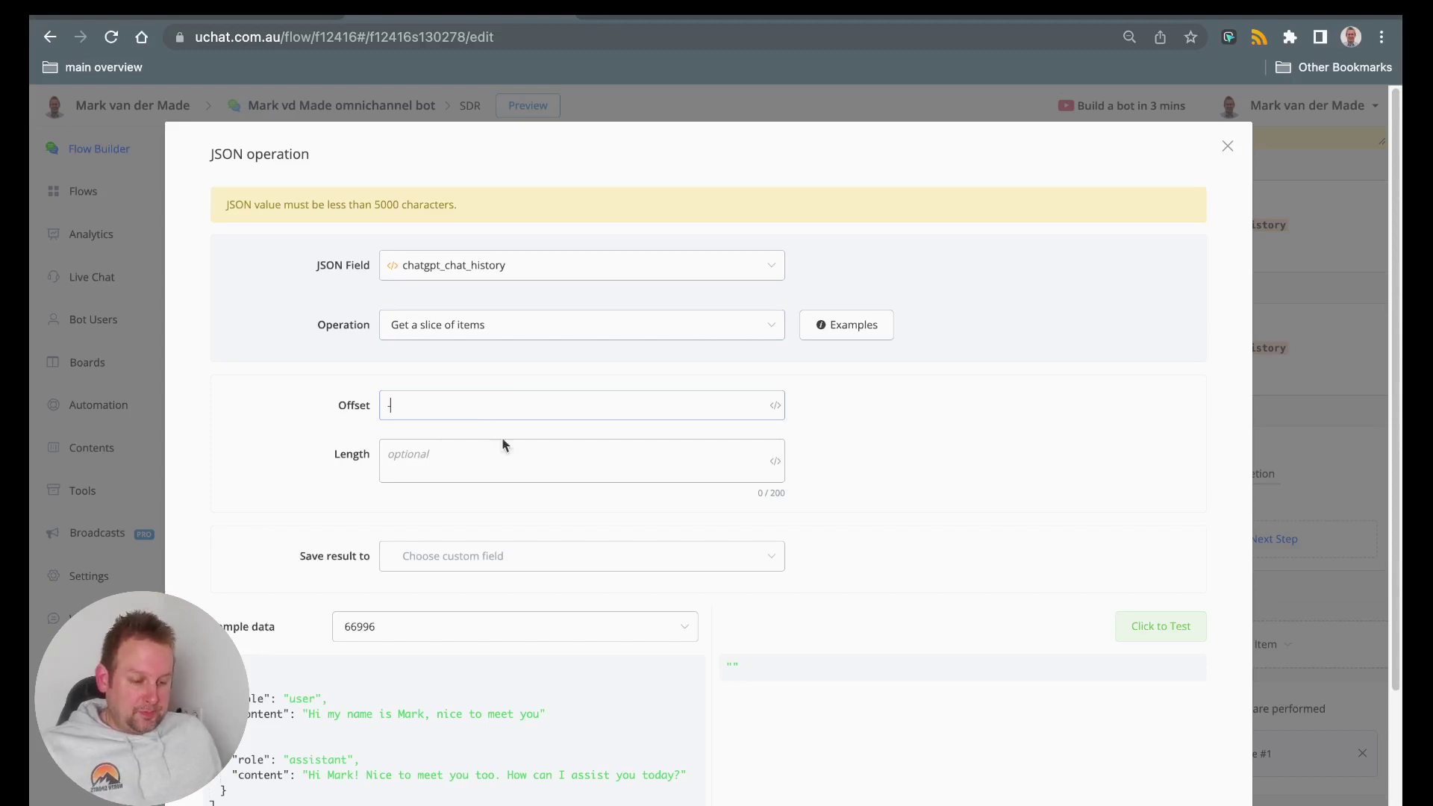
pyautogui.scroll(-1, 508, 612)
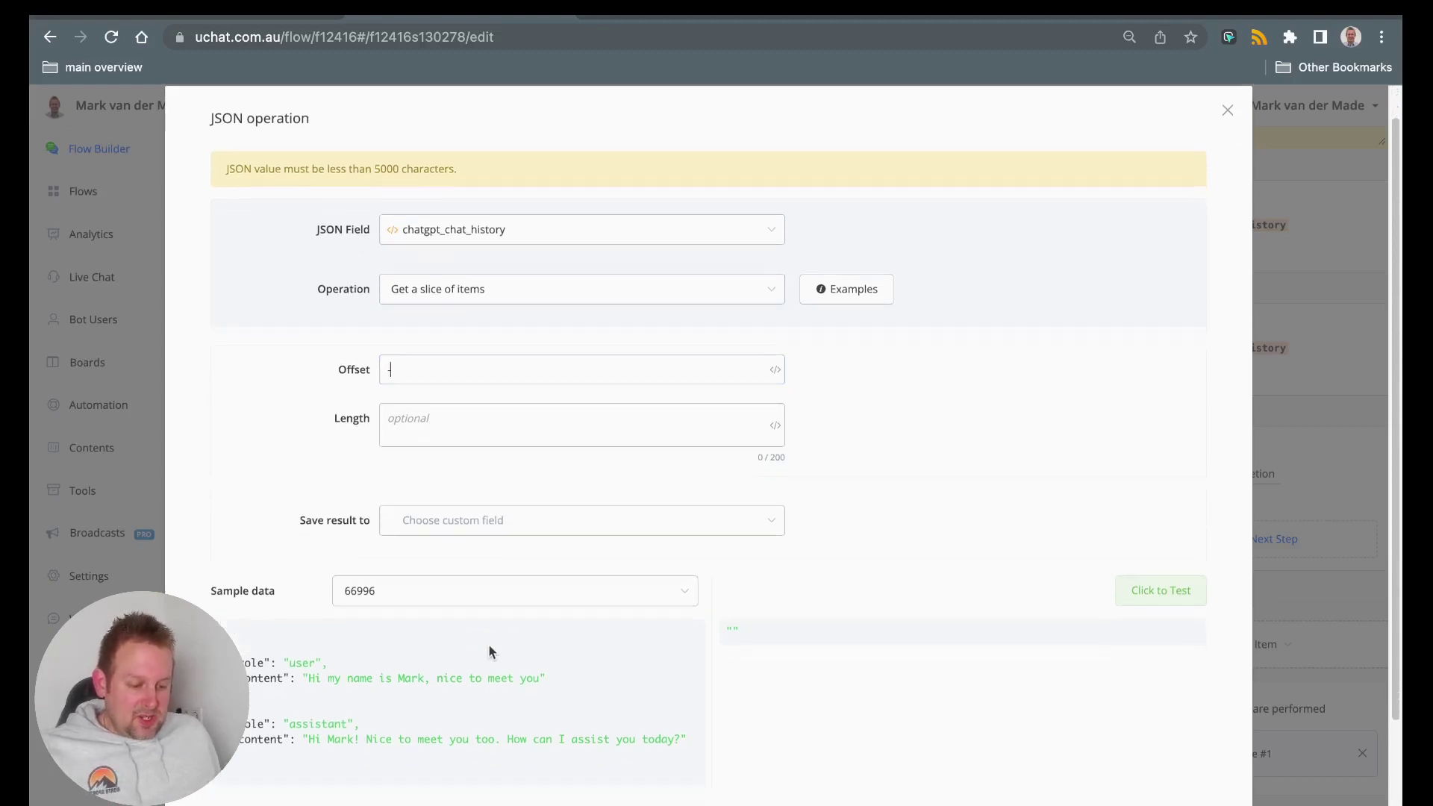
pyautogui.click(464, 597)
pyautogui.click(455, 688)
pyautogui.scroll(-3, 514, 612)
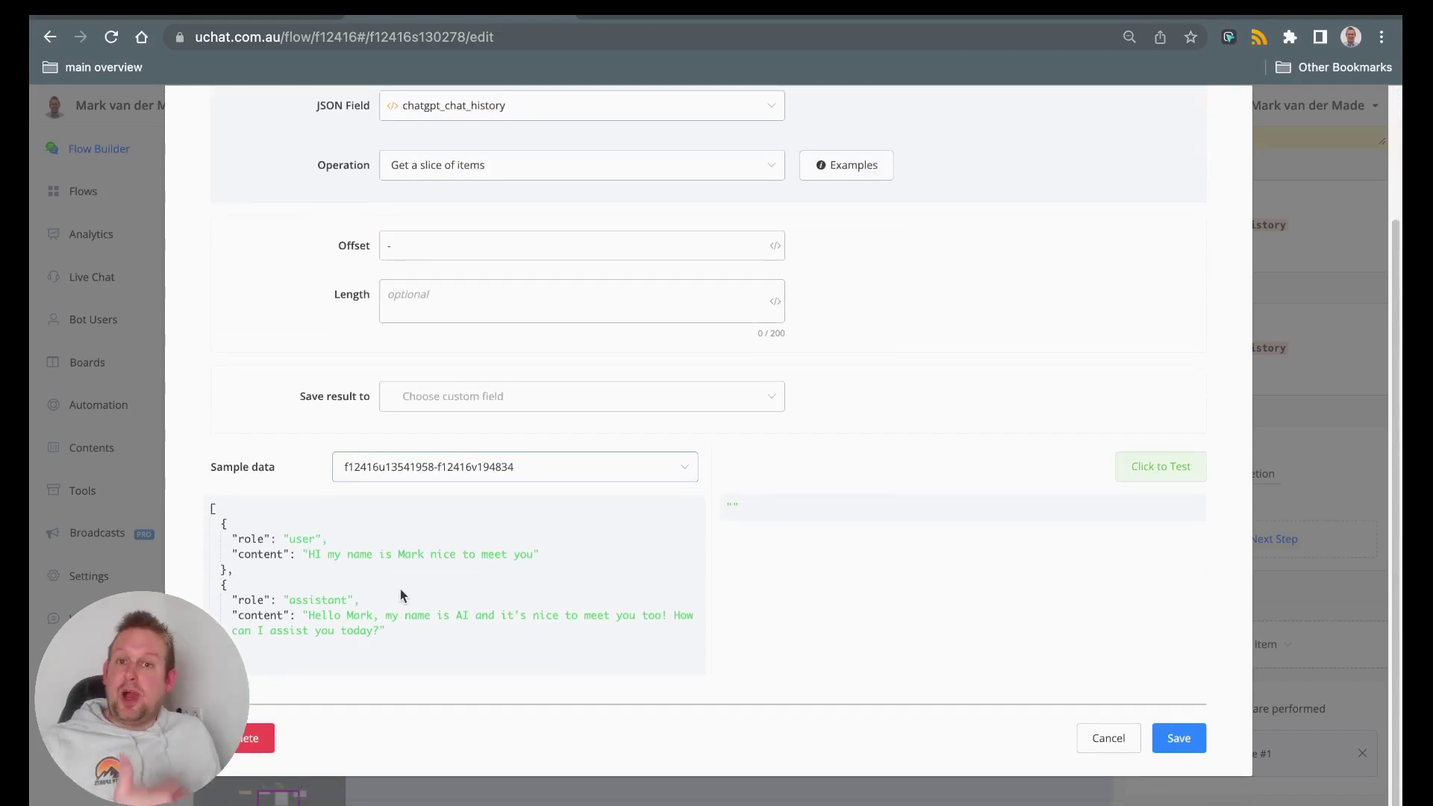
pyautogui.click(423, 242)
pyautogui.write('-')
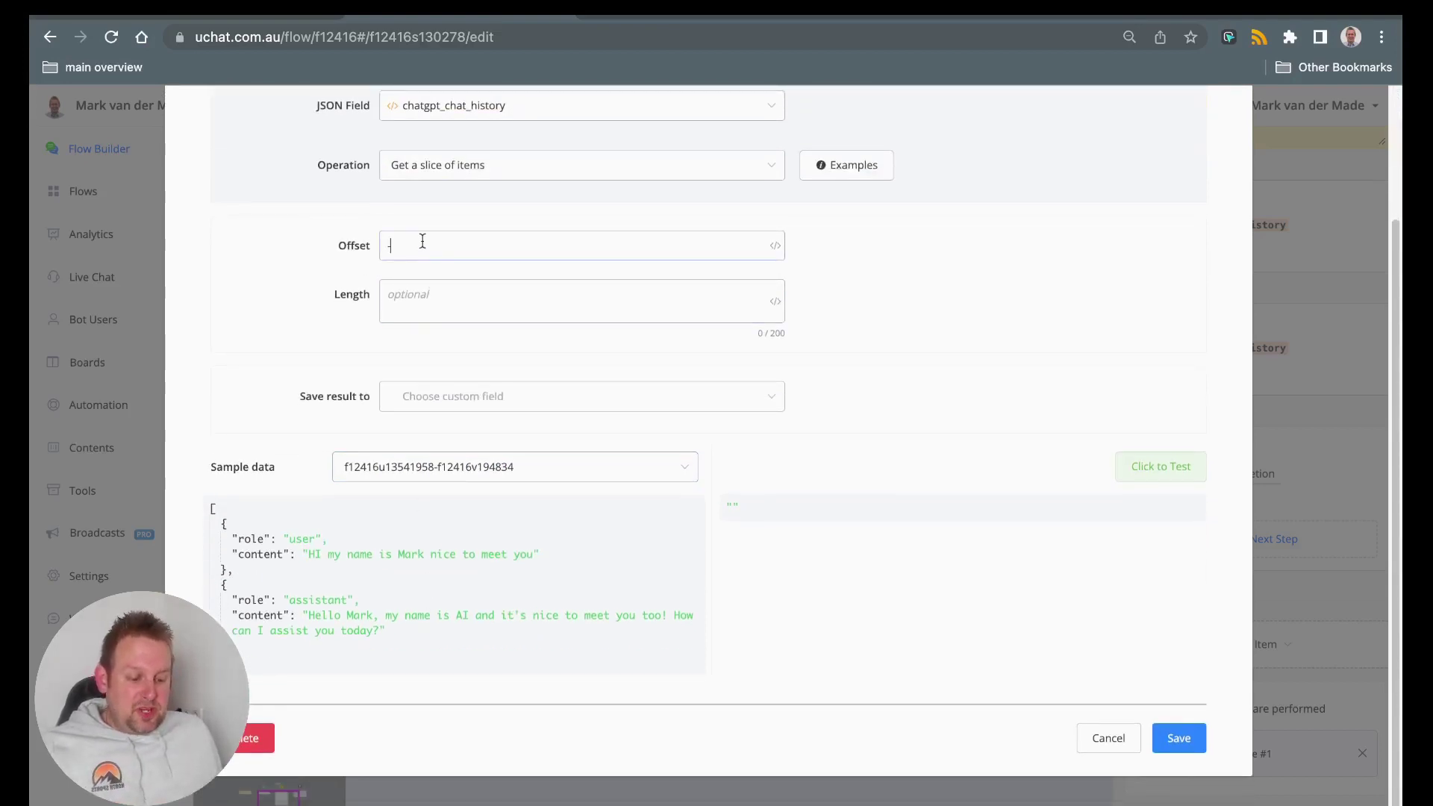
pyautogui.write('1')
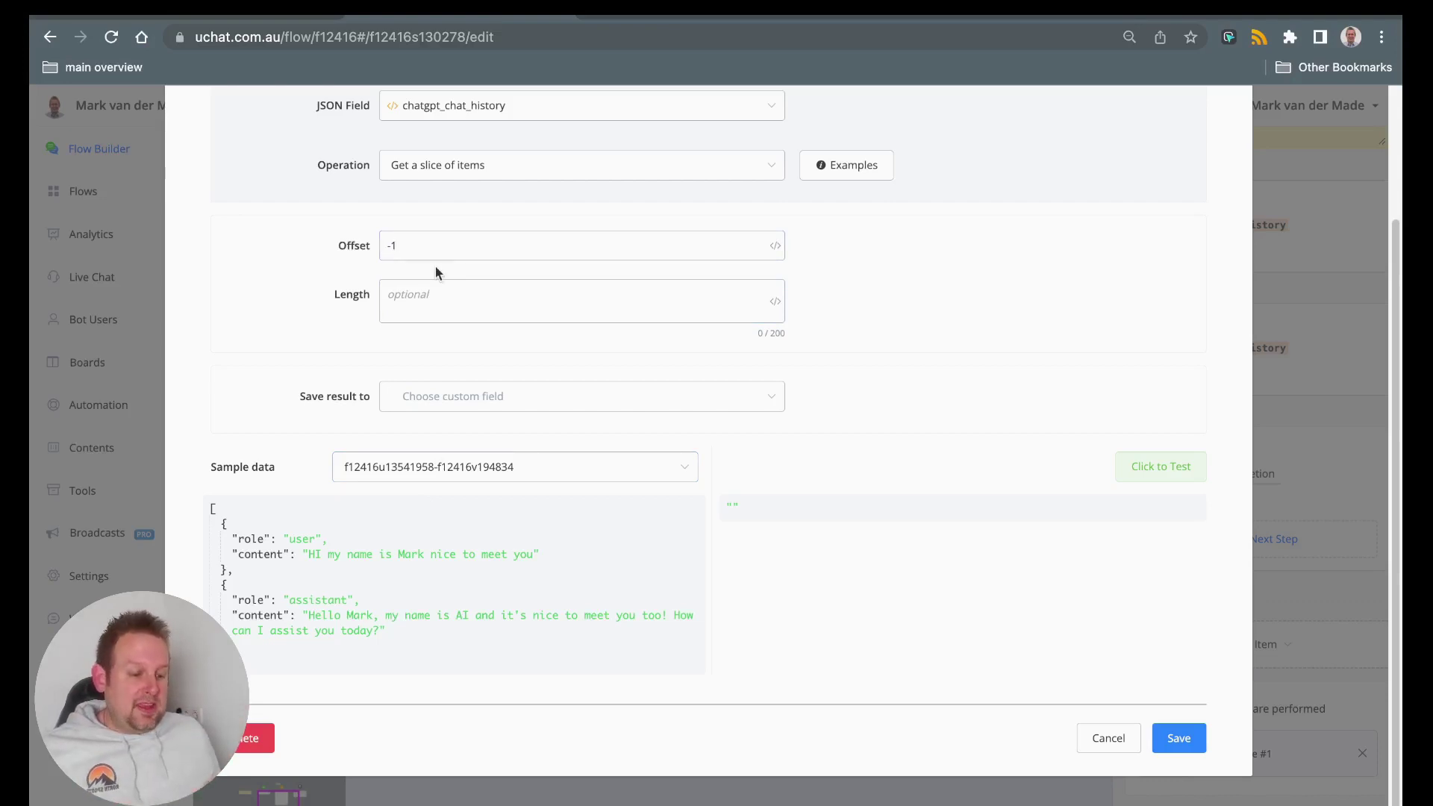
pyautogui.click(1131, 454)
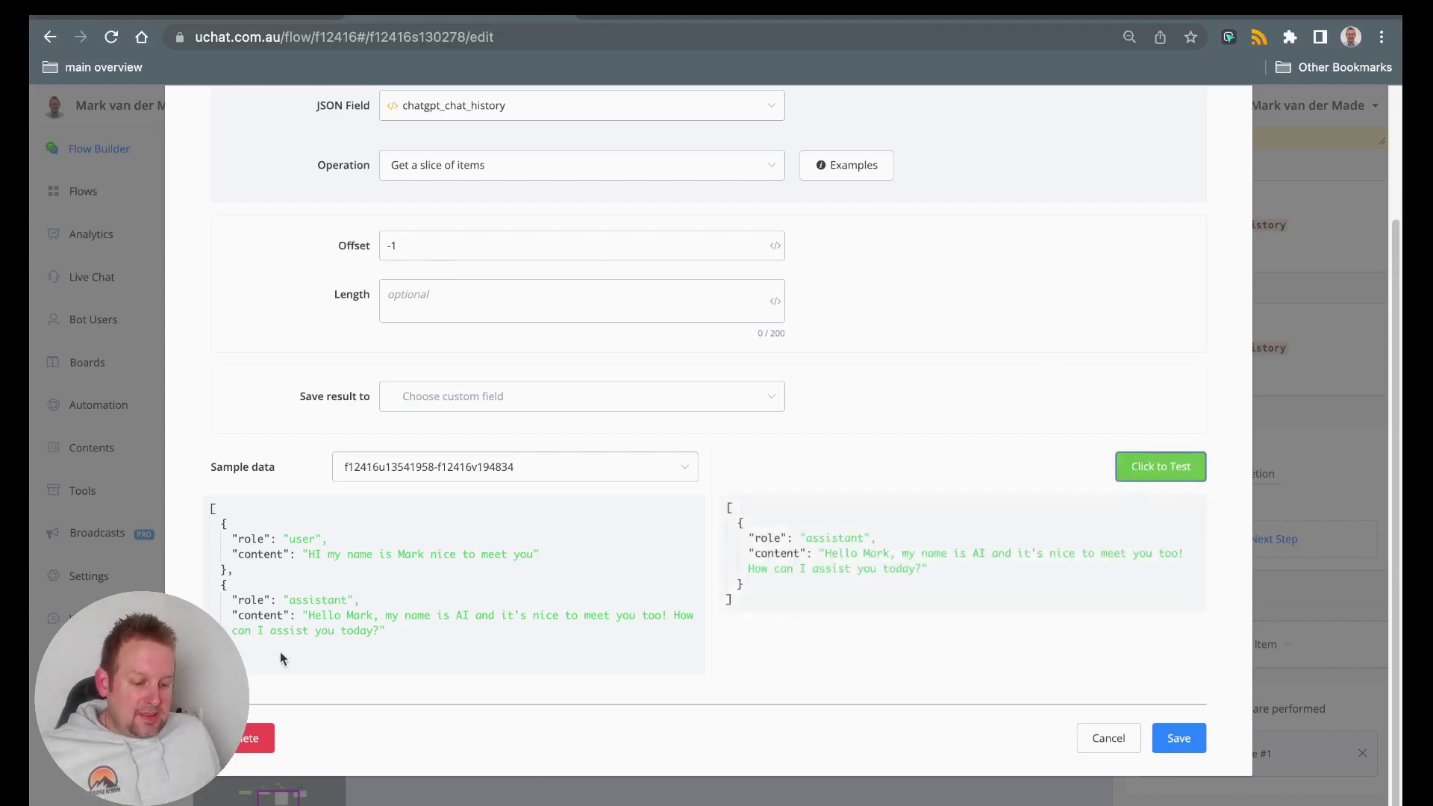
# Change the slice offset to -10, retest it, and close the JSON operation
pyautogui.moveTo(267, 653); pyautogui.dragTo(168, 590)
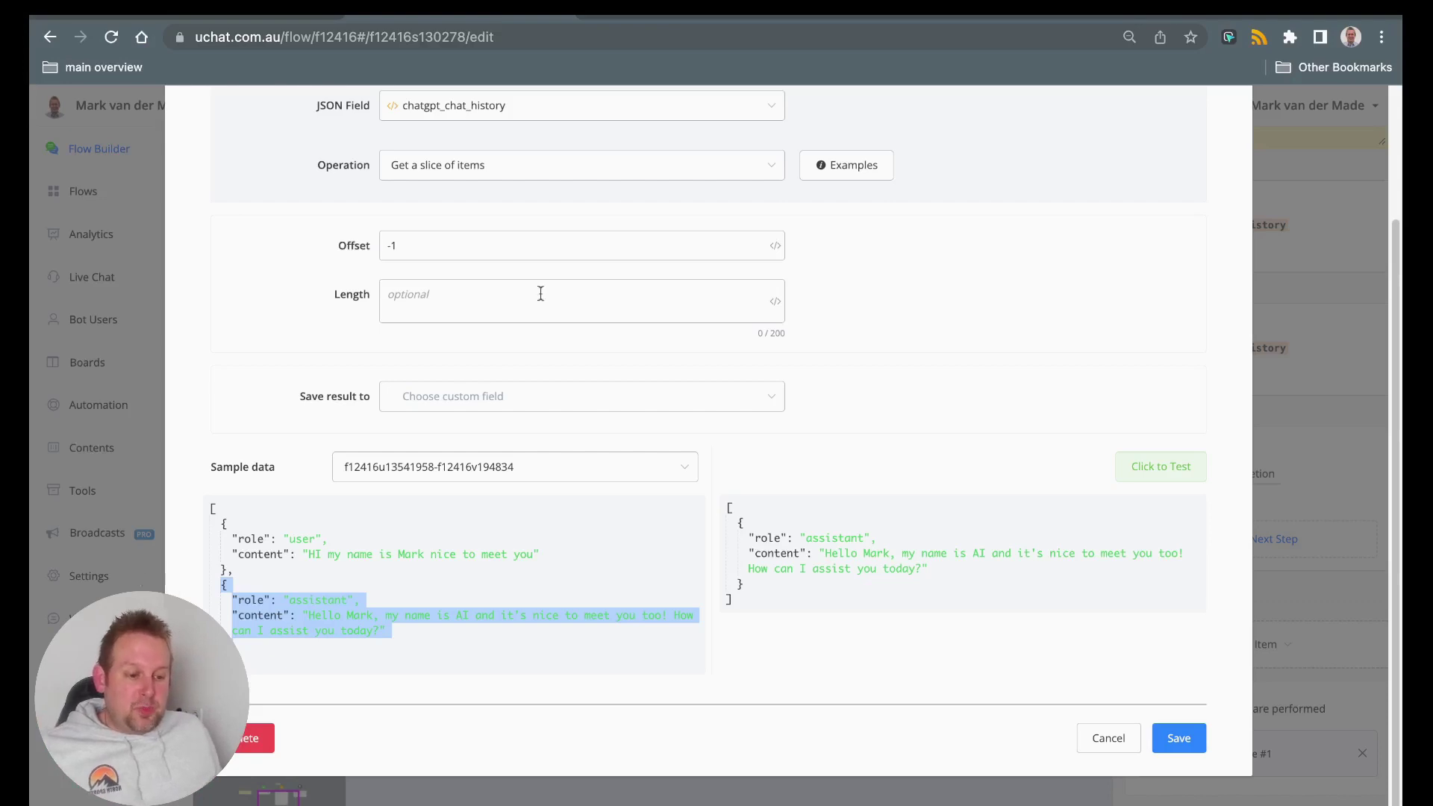
pyautogui.click(531, 241)
pyautogui.write('0')
pyautogui.click(917, 441)
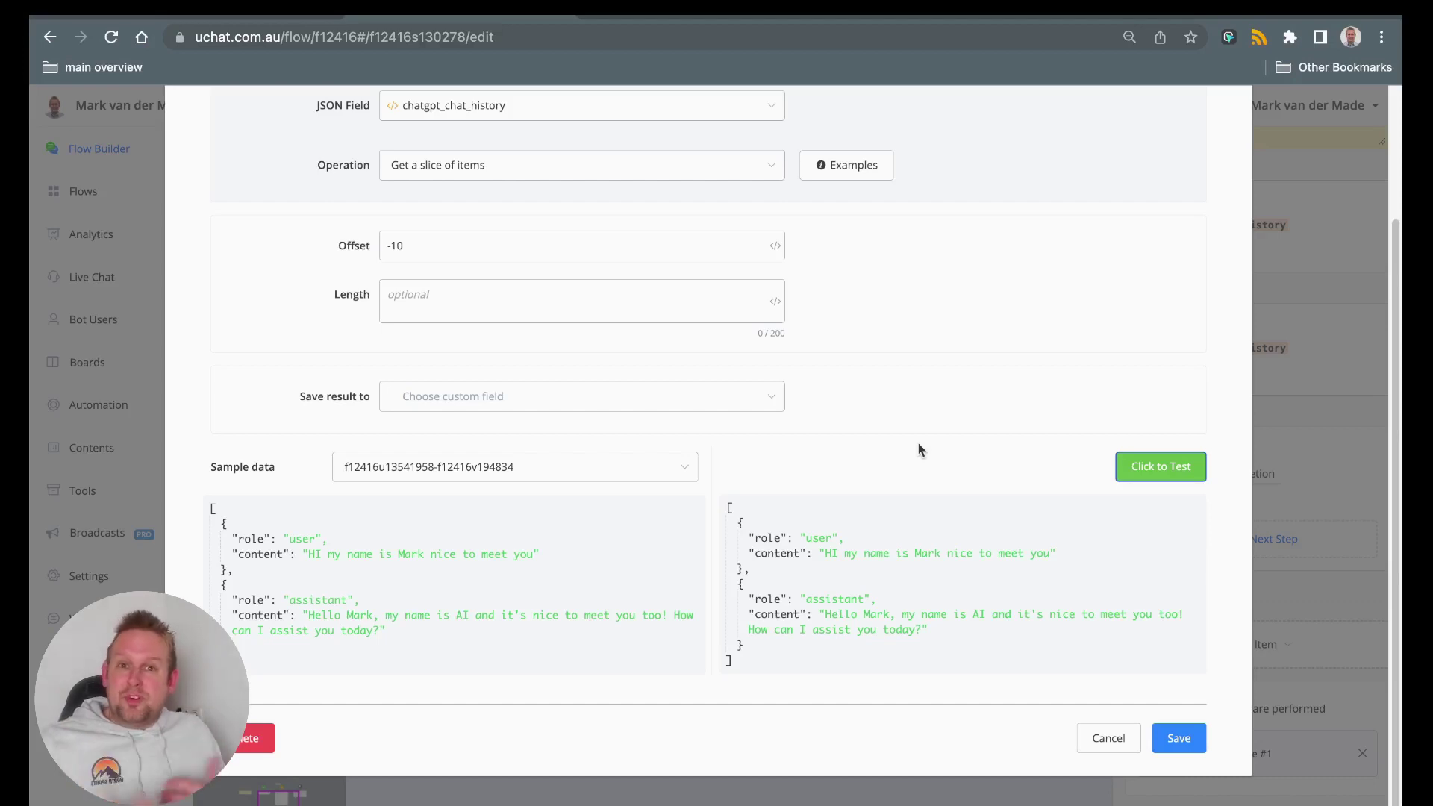
pyautogui.press('Escape')
pyautogui.scroll(-5, 559, 397)
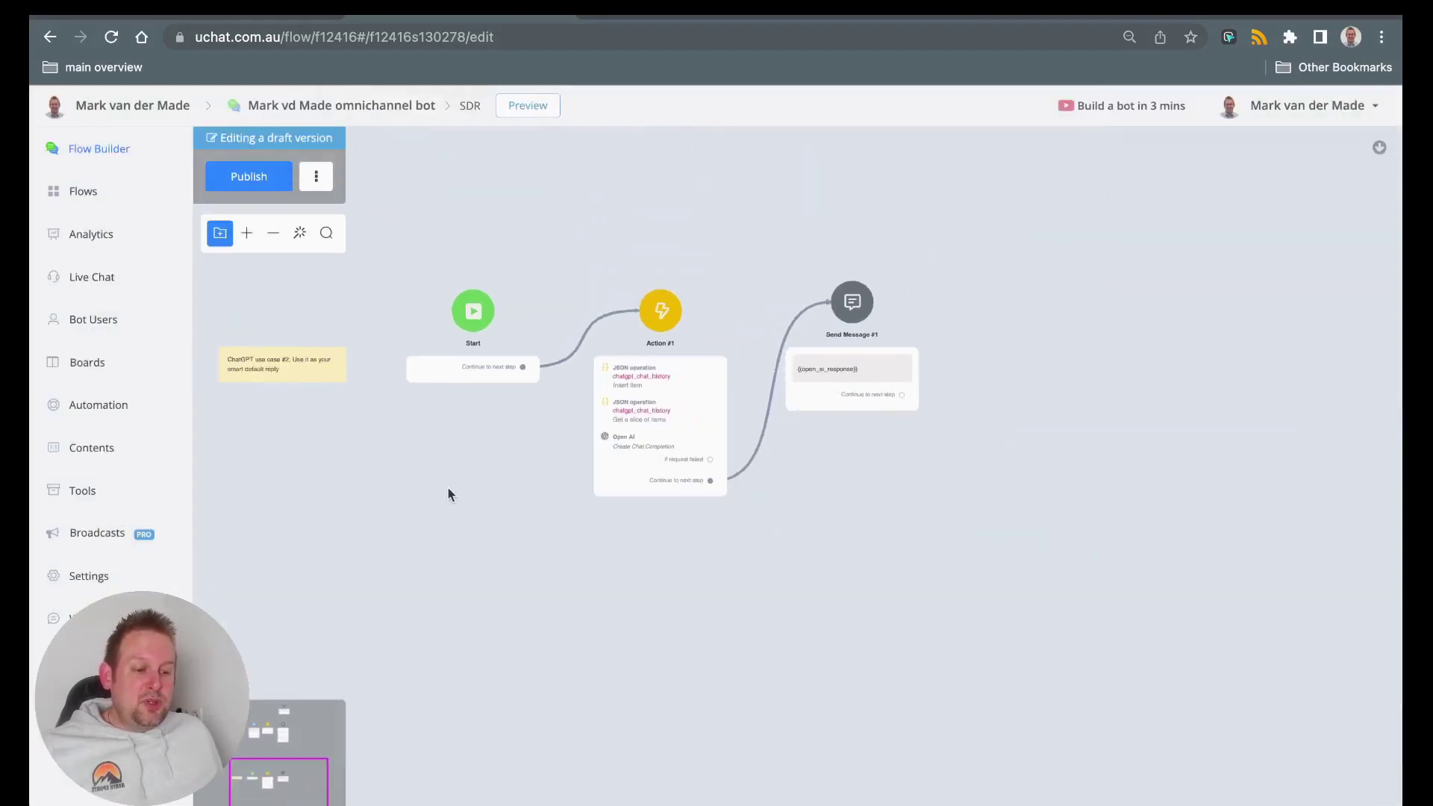
pyautogui.moveTo(448, 487); pyautogui.dragTo(572, 744)
pyautogui.scroll(5, 714, 455)
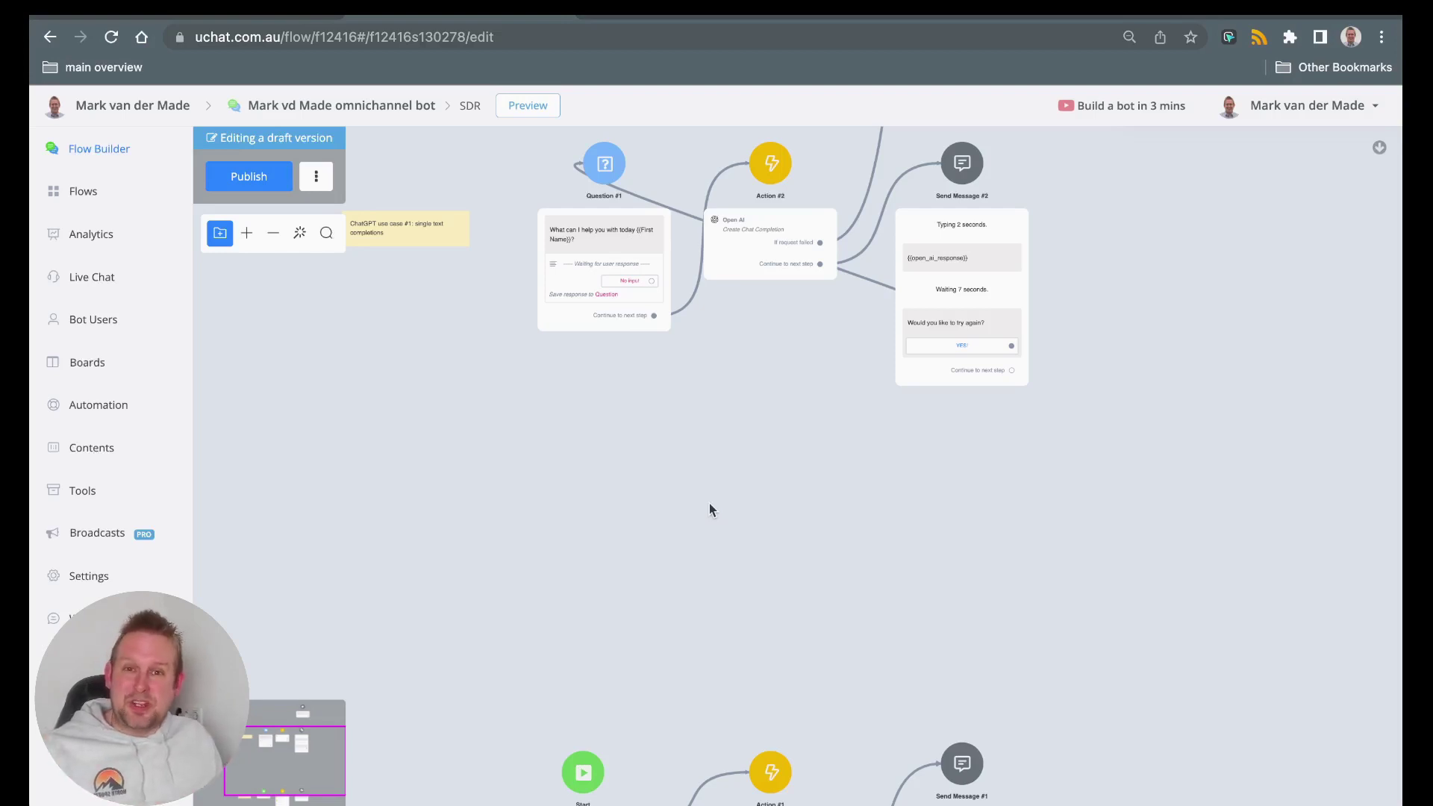
pyautogui.moveTo(697, 528); pyautogui.dragTo(590, 131)
pyautogui.scroll(5, 535, 397)
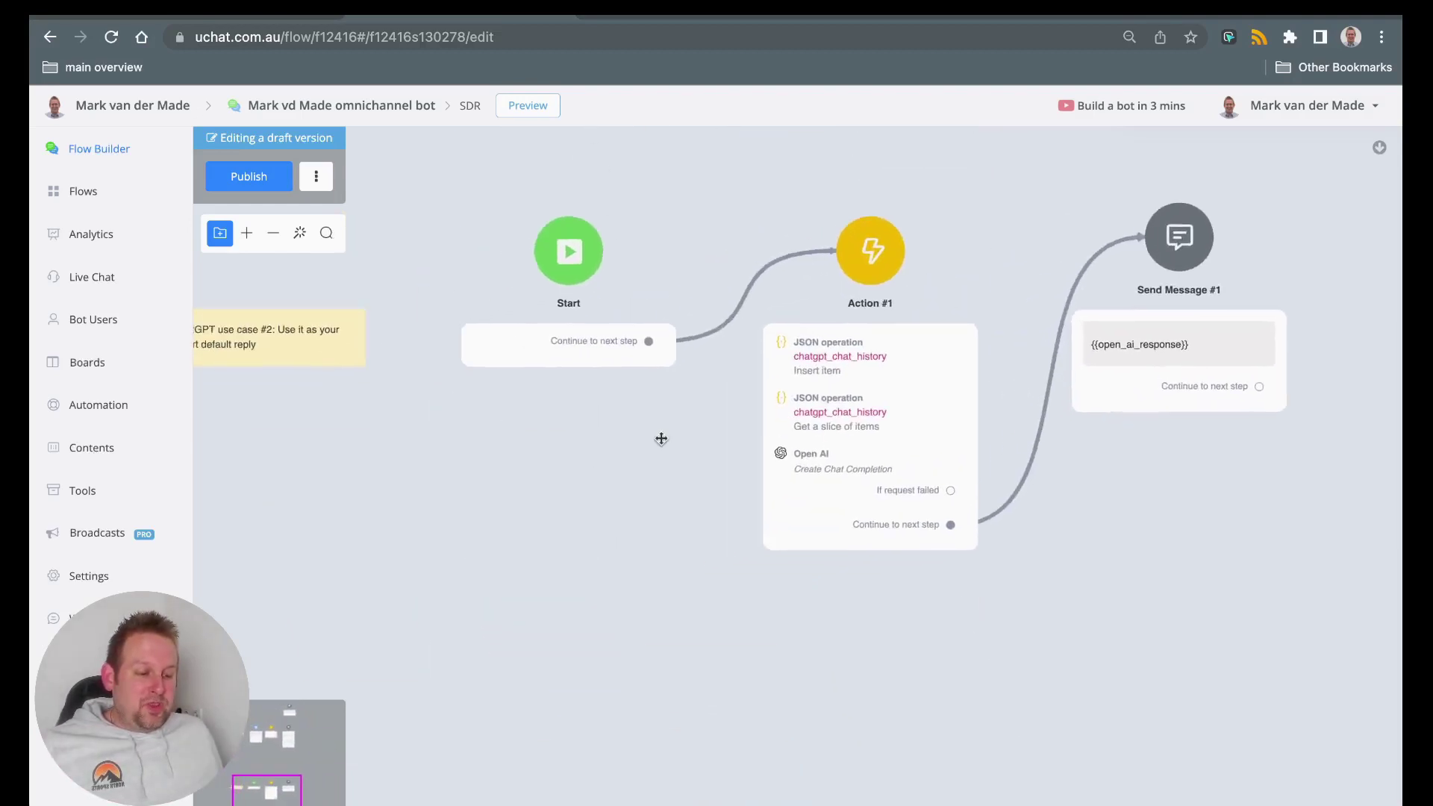